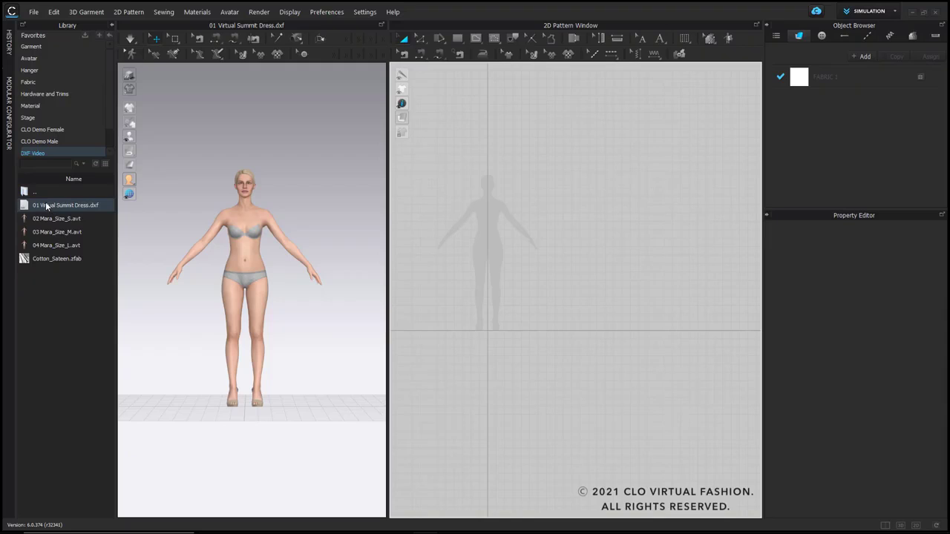
Step: Open 01 Virtual Summit Dress.dxf with auto scale and swapped cutting and sewing lines, discarding the unsaved file
{"action": "left_click_drag", "start_coordinate": [46, 204], "coordinate": [545, 204]}
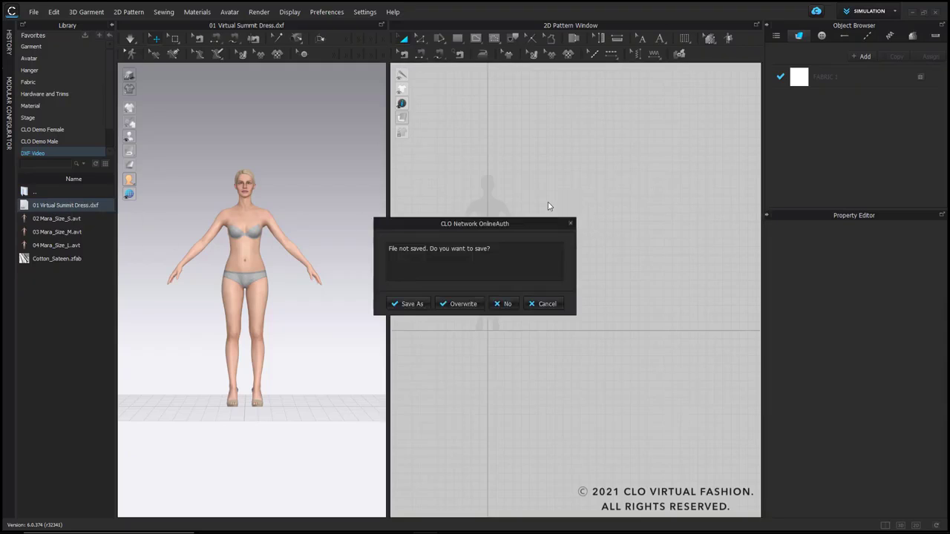
{"action": "left_click", "coordinate": [503, 303]}
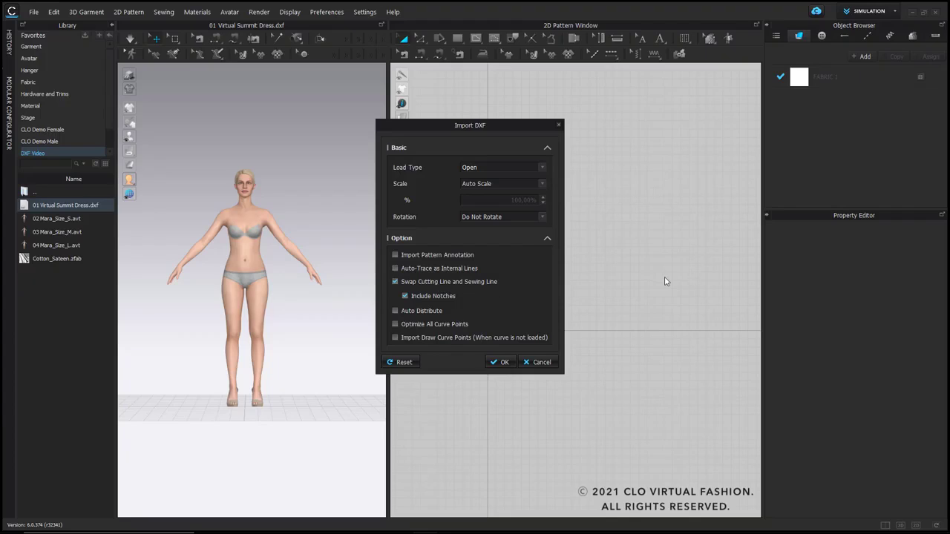
{"action": "left_click", "coordinate": [503, 363]}
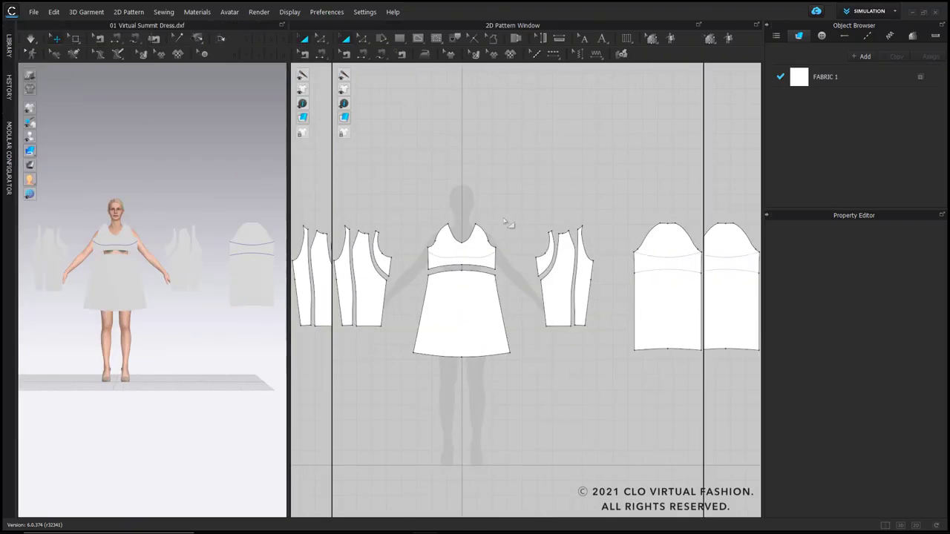
Step: Link the left and right sleeve pieces as symmetric patterns with sewing
{"action": "scroll", "coordinate": [491, 222], "scroll_direction": "down", "scroll_amount": 3}
{"action": "left_click_drag", "start_coordinate": [379, 208], "coordinate": [448, 310]}
{"action": "left_click_drag", "start_coordinate": [594, 295], "coordinate": [592, 295], "text": "shift"}
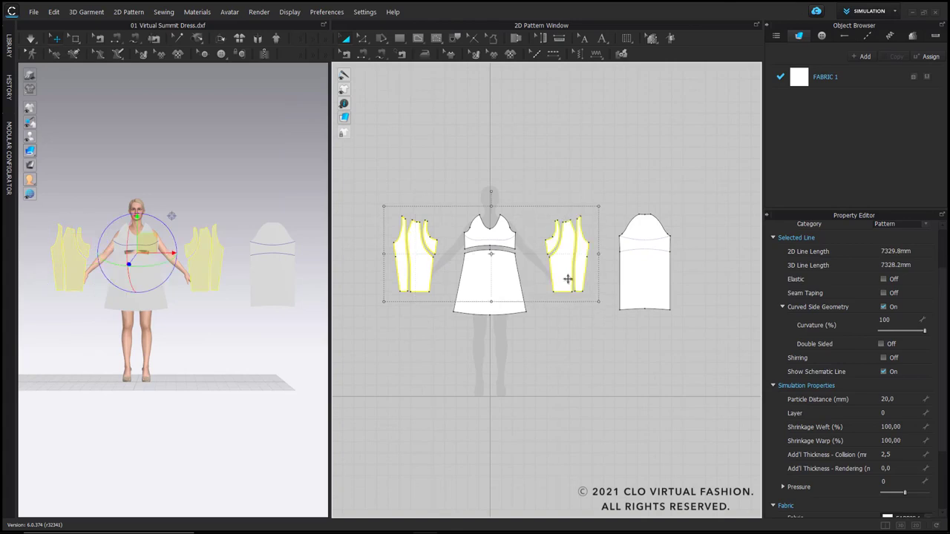
{"action": "right_click", "coordinate": [561, 275]}
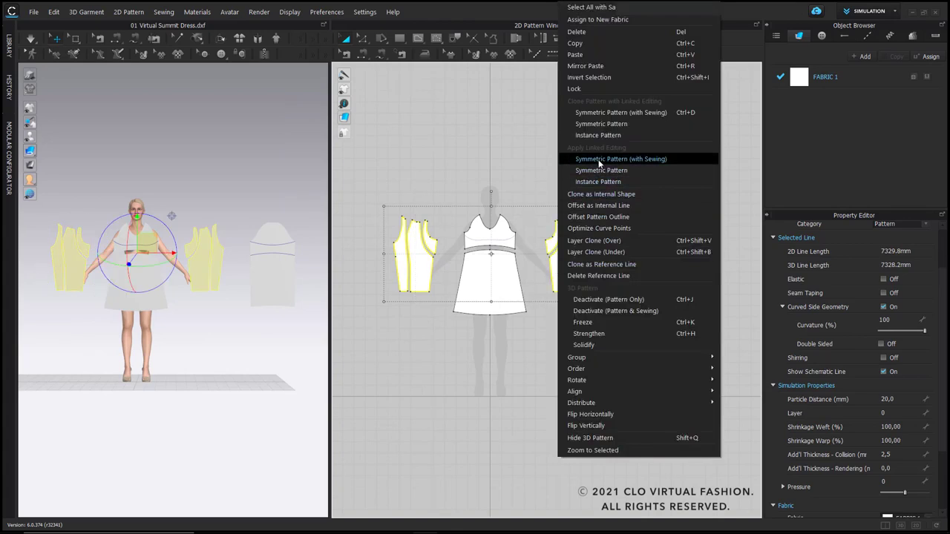
{"action": "left_click", "coordinate": [623, 158]}
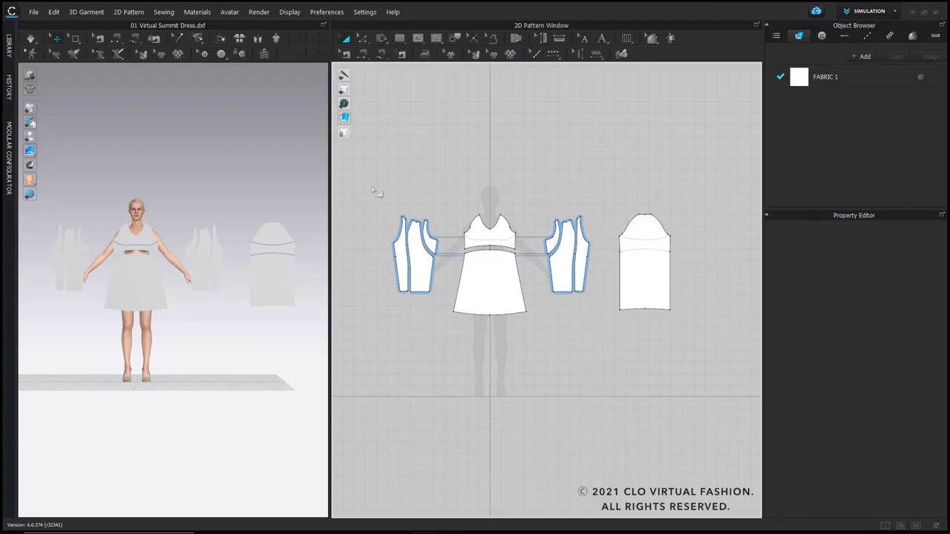
Step: Move all the pattern pieces together above the avatar's head in the 3D view
{"action": "left_click_drag", "start_coordinate": [377, 192], "coordinate": [675, 355]}
{"action": "scroll", "coordinate": [189, 222], "scroll_direction": "down", "scroll_amount": 1}
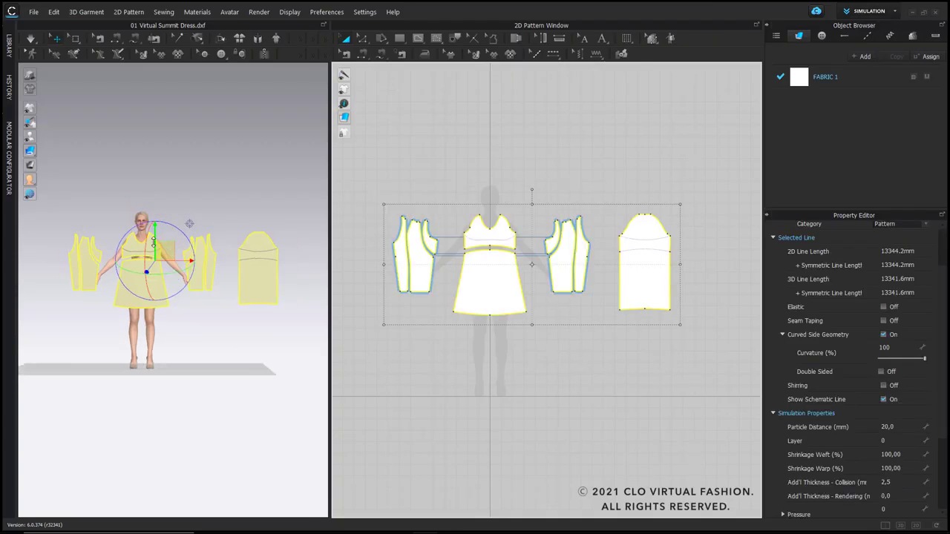
{"action": "scroll", "coordinate": [189, 222], "scroll_direction": "up", "scroll_amount": 4}
{"action": "left_click", "coordinate": [234, 223]}
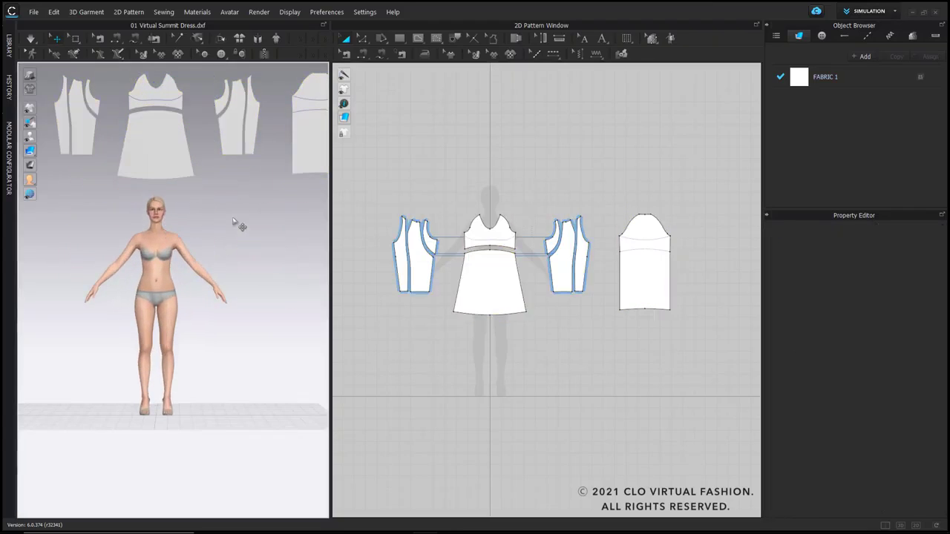
Step: Arrange the front bodice and skirt on the avatar's front and the linked sleeve pieces on its arms
{"action": "left_click_drag", "start_coordinate": [450, 194], "coordinate": [539, 327]}
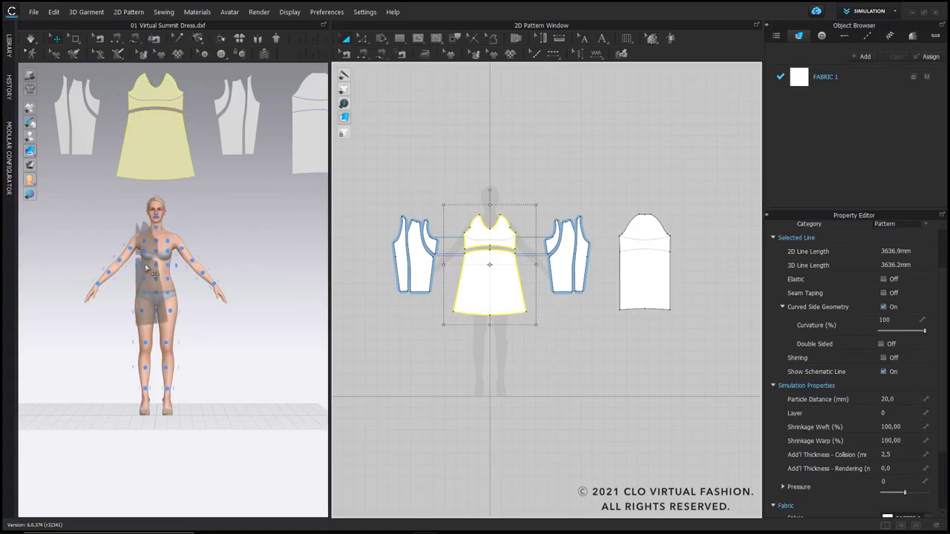
{"action": "left_click", "coordinate": [165, 274]}
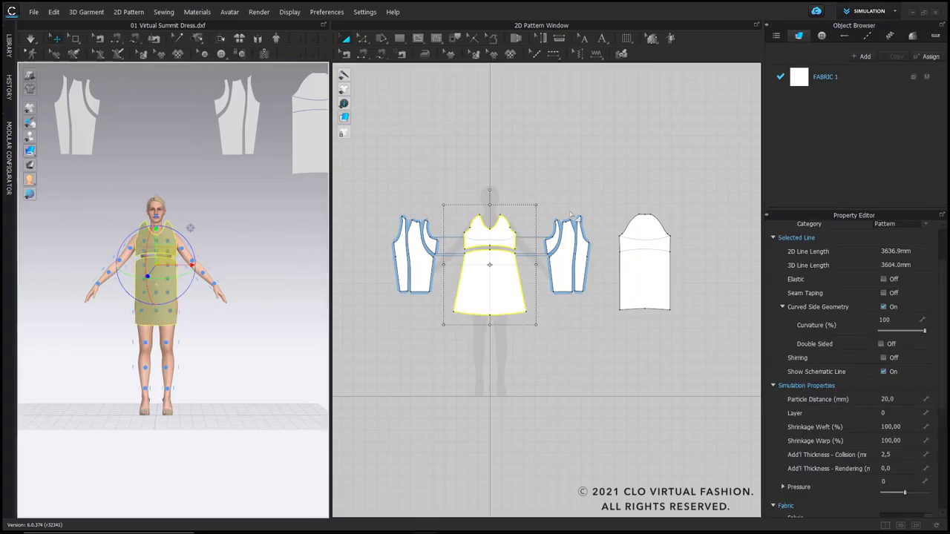
{"action": "left_click_drag", "start_coordinate": [538, 196], "coordinate": [598, 315]}
{"action": "right_click_drag", "start_coordinate": [257, 271], "coordinate": [153, 299]}
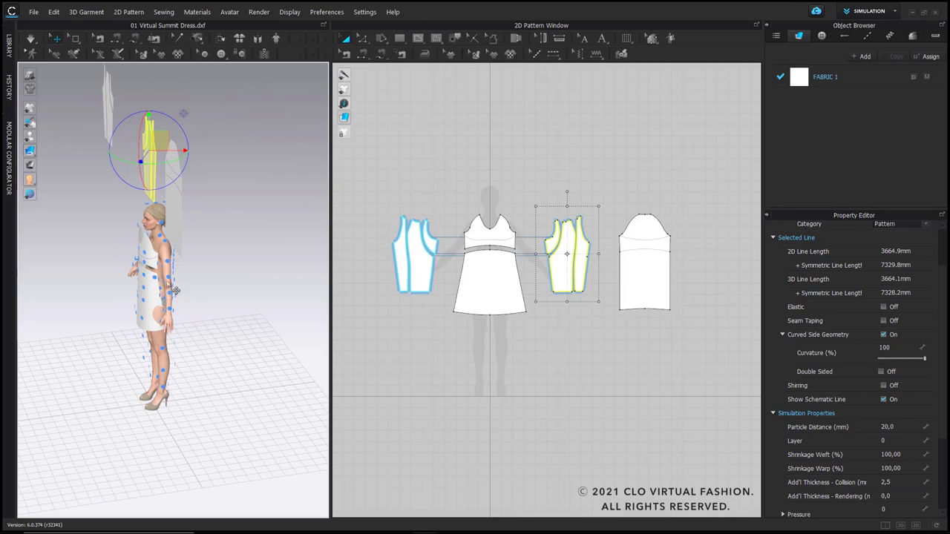
{"action": "left_click", "coordinate": [177, 290]}
Step: Arrange the back pattern piece on the avatar's back
{"action": "left_click_drag", "start_coordinate": [609, 194], "coordinate": [694, 351]}
{"action": "right_click_drag", "start_coordinate": [246, 284], "coordinate": [276, 304]}
{"action": "left_click", "coordinate": [157, 268]}
{"action": "scroll", "coordinate": [178, 260], "scroll_direction": "up", "scroll_amount": 5}
{"action": "middle_click_drag", "start_coordinate": [156, 244], "coordinate": [167, 245]}
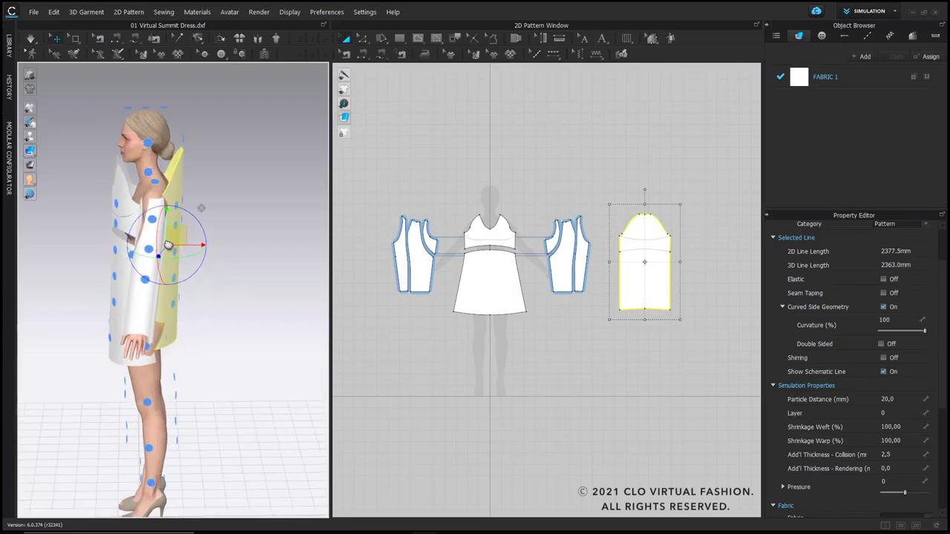
{"action": "right_click_drag", "start_coordinate": [169, 246], "coordinate": [274, 284]}
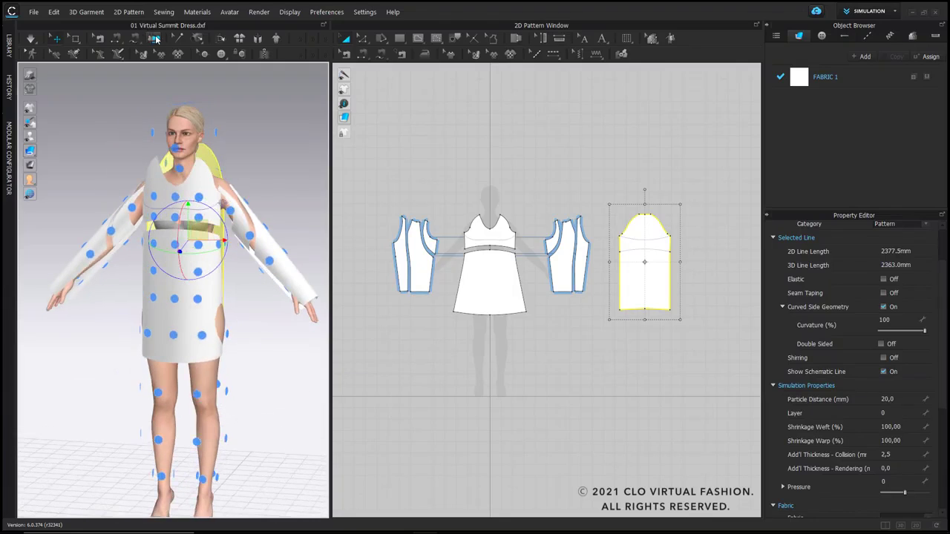
Step: Auto-sew the arranged pattern pieces on the avatar and hide the arrangement points
{"action": "left_click", "coordinate": [155, 39]}
{"action": "right_click_drag", "start_coordinate": [272, 193], "coordinate": [258, 185]}
{"action": "key", "text": "shift+f"}
{"action": "right_click_drag", "start_coordinate": [251, 271], "coordinate": [225, 305]}
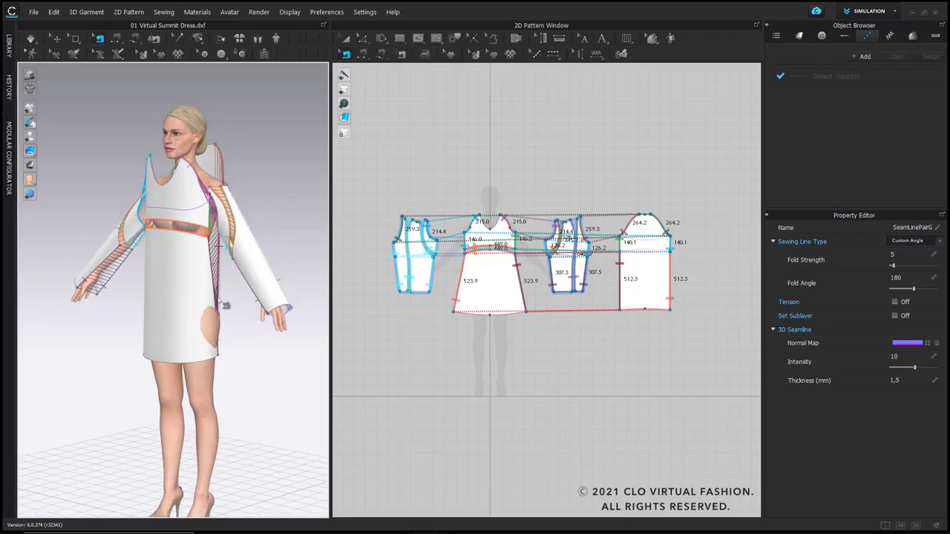
Step: Simulate the sewn dress and pull both shoulder areas into place on the avatar
{"action": "key", "text": "space"}
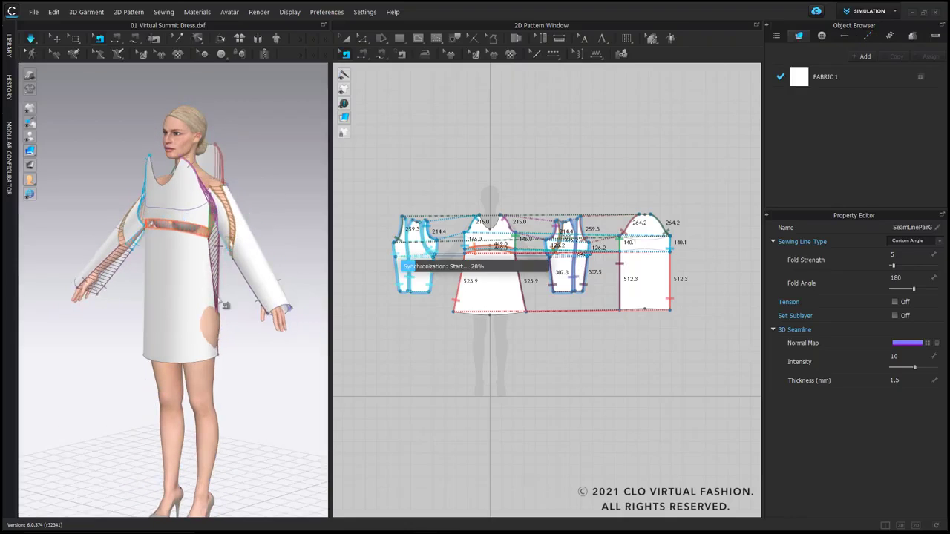
{"action": "left_click", "coordinate": [228, 188]}
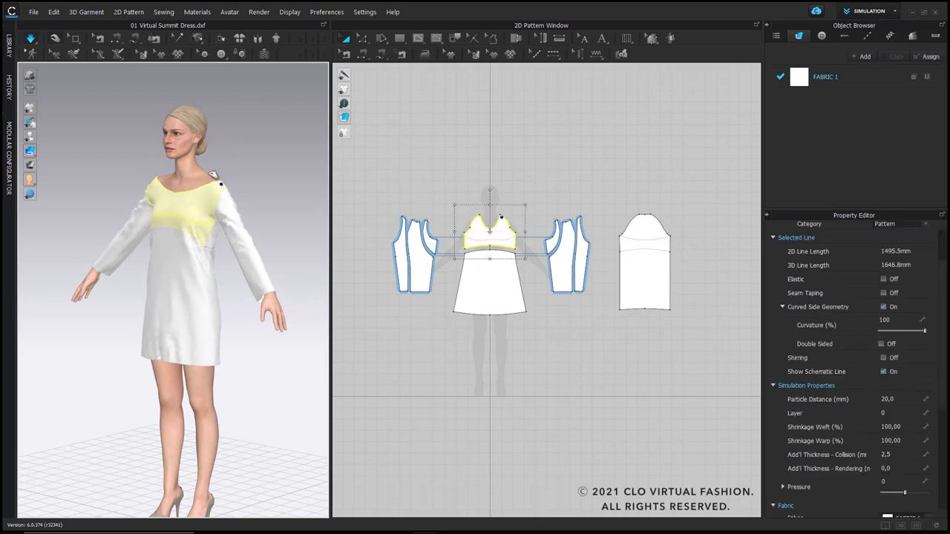
{"action": "key", "text": "2"}
{"action": "right_click_drag", "start_coordinate": [220, 206], "coordinate": [242, 202]}
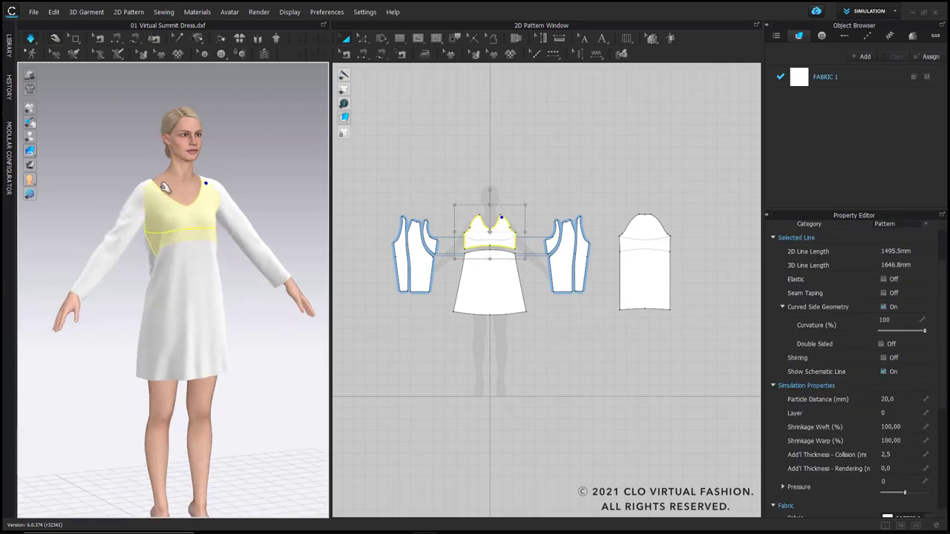
{"action": "left_click", "coordinate": [152, 182]}
{"action": "scroll", "coordinate": [227, 280], "scroll_direction": "down", "scroll_amount": 3}
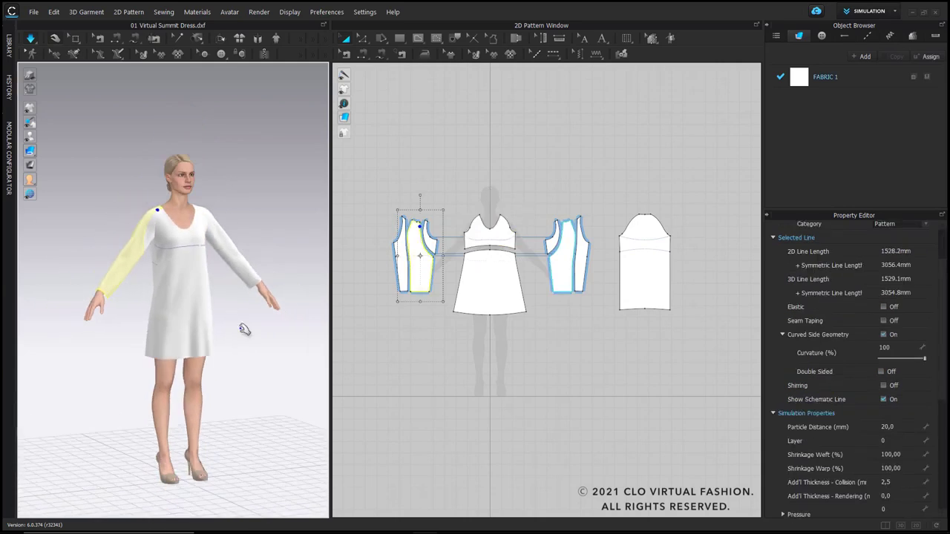
{"action": "right_click_drag", "start_coordinate": [244, 329], "coordinate": [224, 331]}
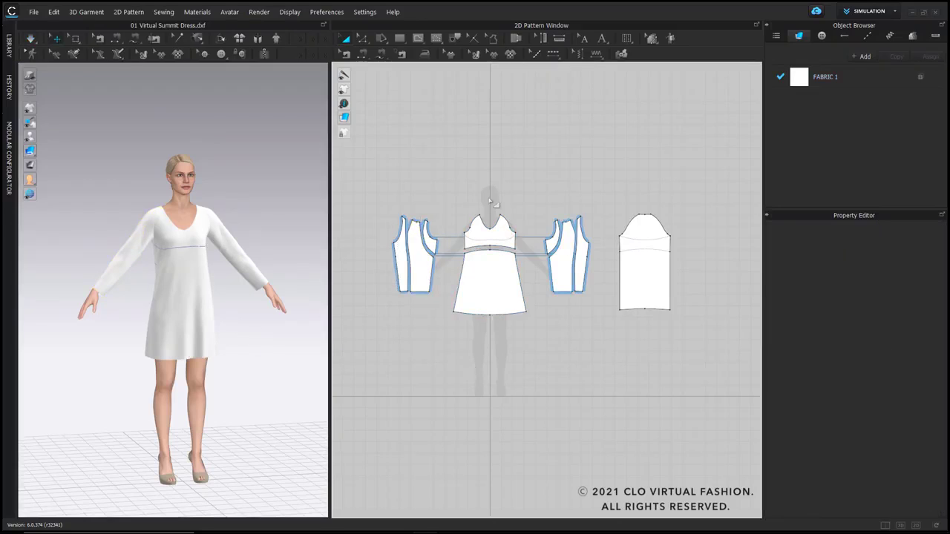
Step: Cut and sew the front bodice along its curved underbust baseline
{"action": "scroll", "coordinate": [484, 236], "scroll_direction": "up", "scroll_amount": 3}
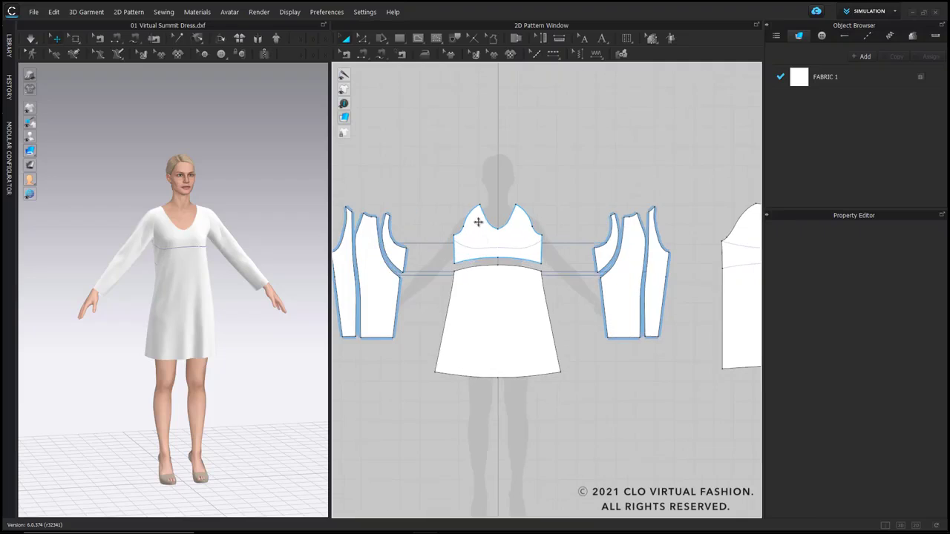
{"action": "scroll", "coordinate": [478, 222], "scroll_direction": "up", "scroll_amount": 2}
{"action": "key", "text": "g"}
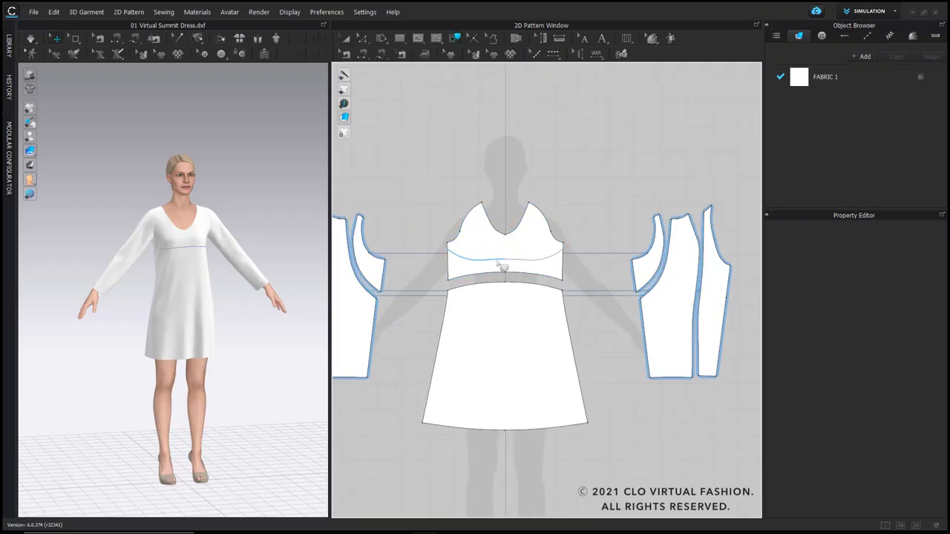
{"action": "left_click", "coordinate": [503, 264]}
{"action": "right_click", "coordinate": [516, 263]}
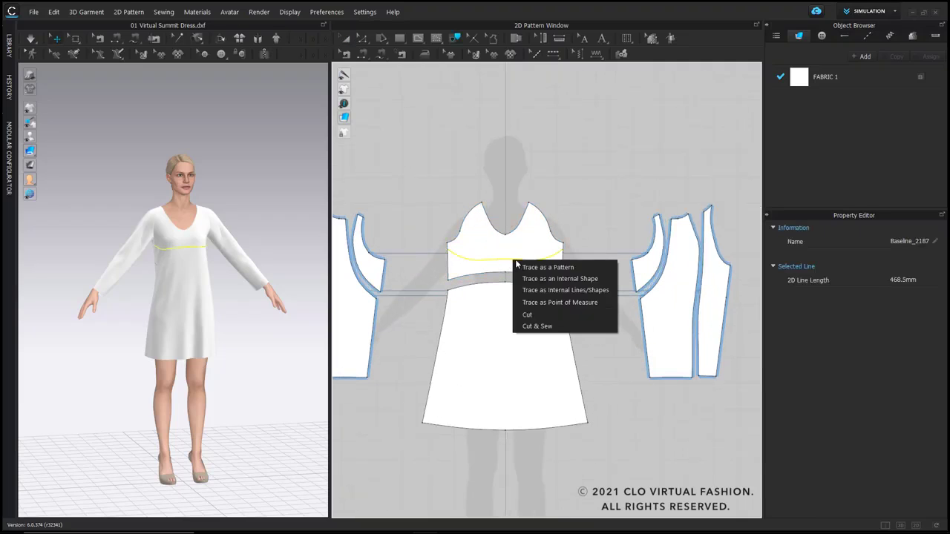
{"action": "left_click", "coordinate": [554, 328]}
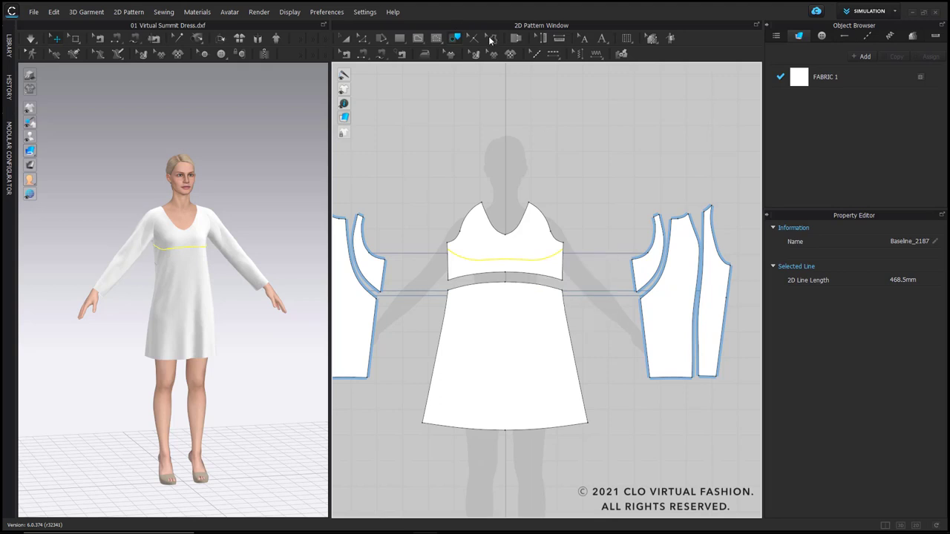
{"action": "left_click", "coordinate": [533, 276]}
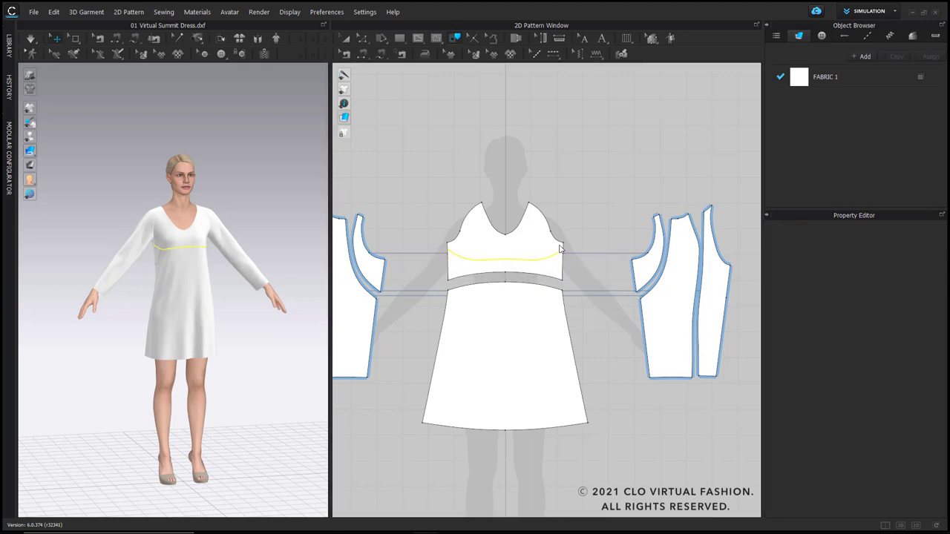
{"action": "scroll", "coordinate": [491, 248], "scroll_direction": "up", "scroll_amount": 3}
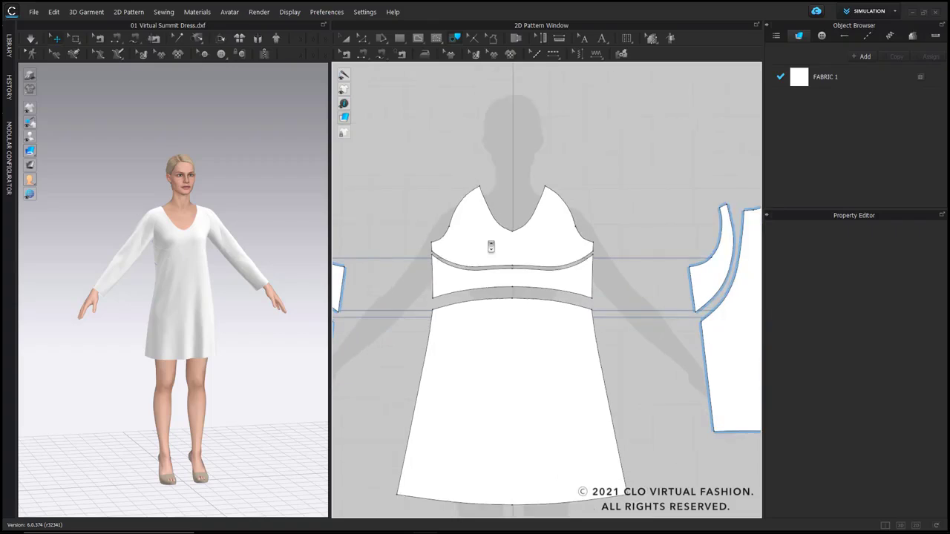
Step: Distribute 3 internal lines between the upper and lower edges of the front waistband piece
{"action": "left_click", "coordinate": [487, 271]}
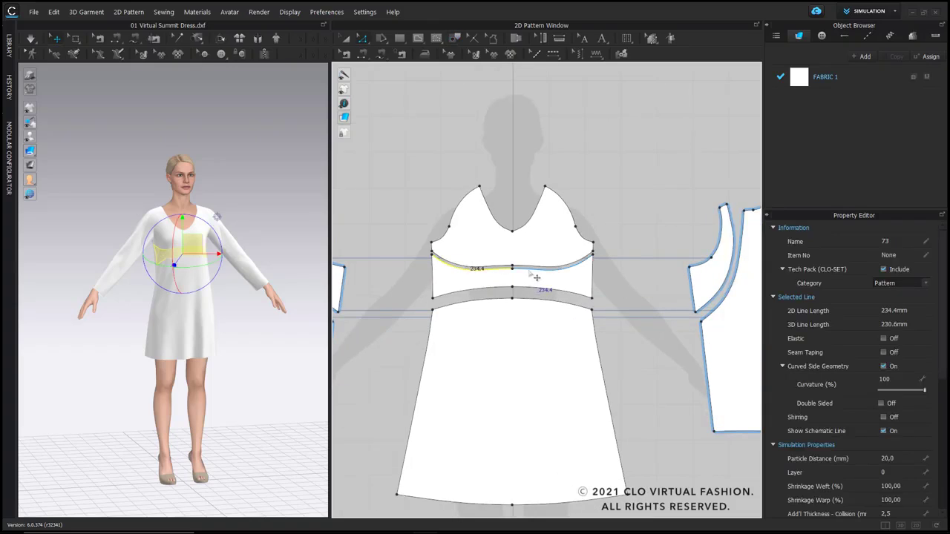
{"action": "left_click", "coordinate": [528, 289], "text": "shift"}
{"action": "right_click", "coordinate": [527, 289]}
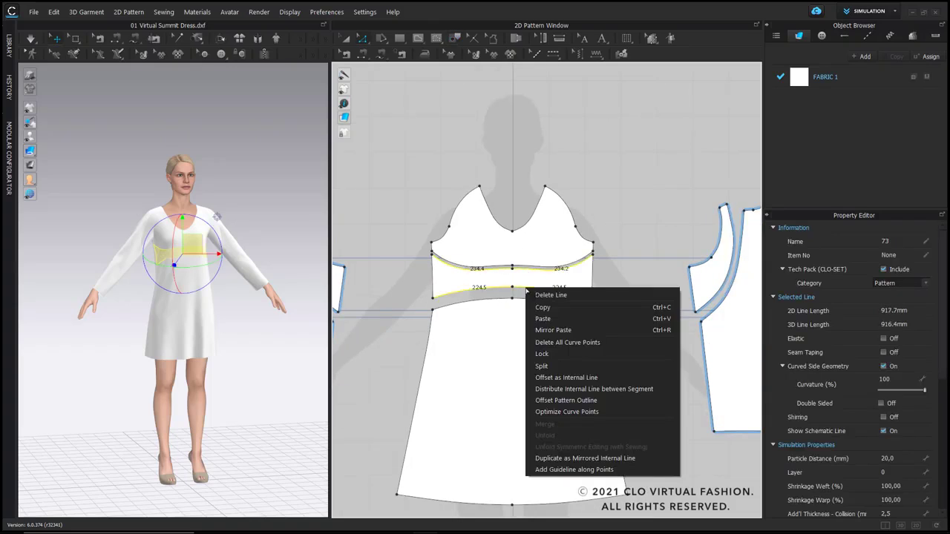
{"action": "left_click", "coordinate": [639, 389]}
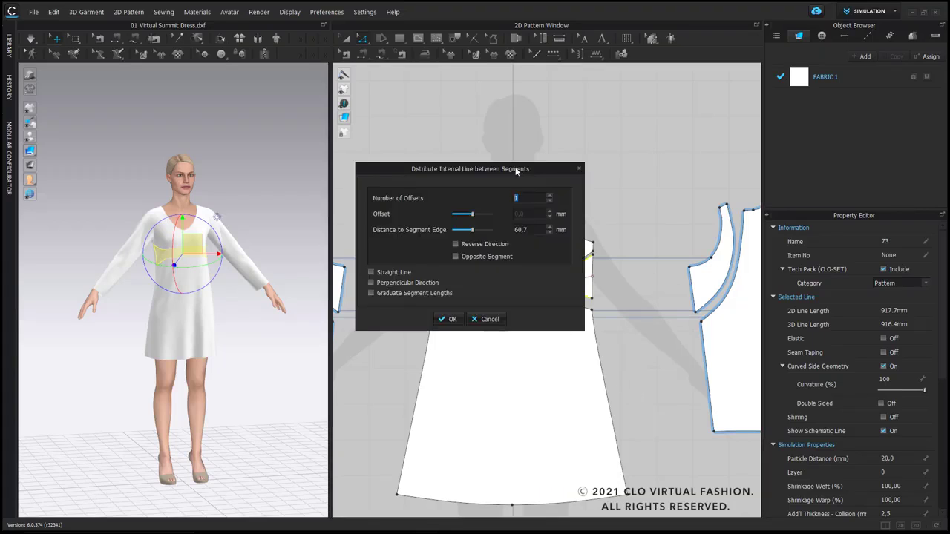
{"action": "left_click_drag", "start_coordinate": [518, 170], "coordinate": [353, 142]}
{"action": "left_click", "coordinate": [386, 168]}
{"action": "left_click", "coordinate": [386, 167]}
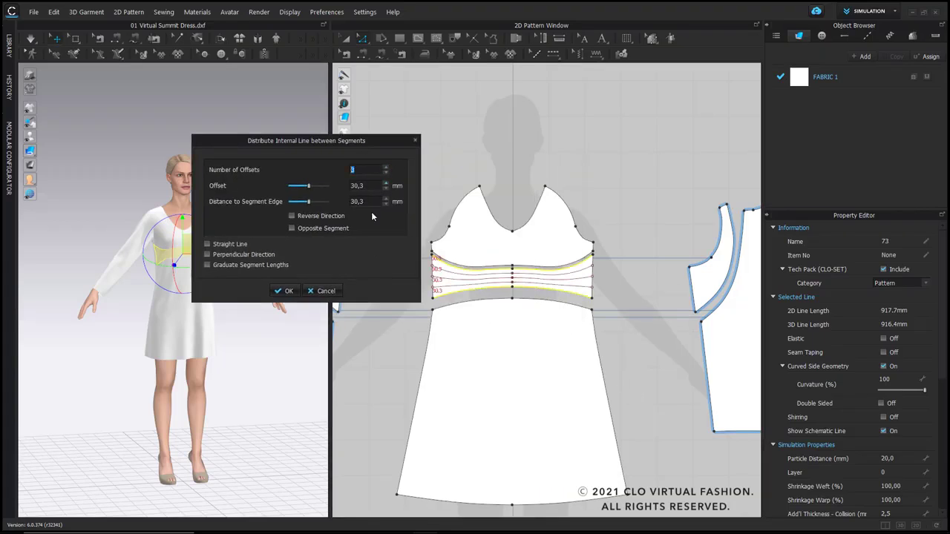
{"action": "left_click", "coordinate": [285, 291]}
Step: Turn on Elastic for the three internal waistband lines and simulate the dress
{"action": "scroll", "coordinate": [463, 282], "scroll_direction": "up", "scroll_amount": 2}
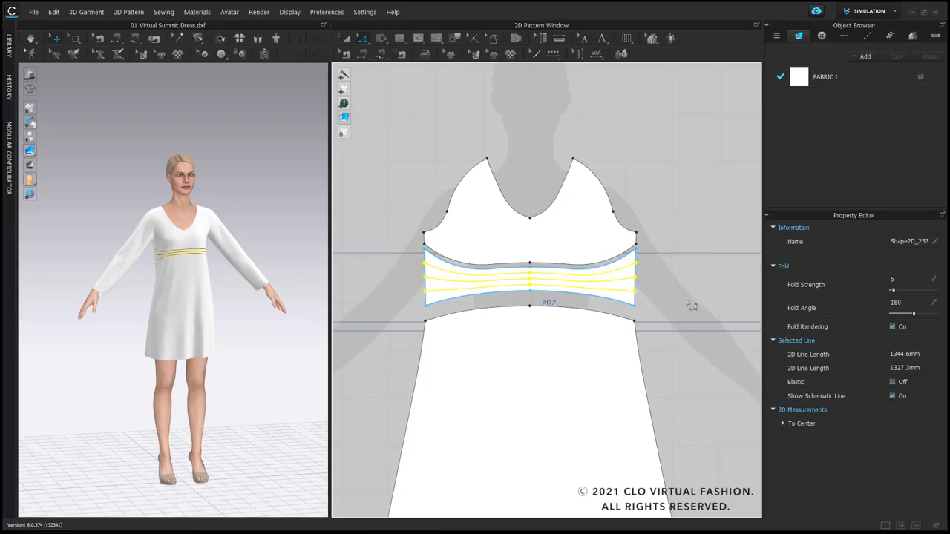
{"action": "left_click", "coordinate": [893, 382]}
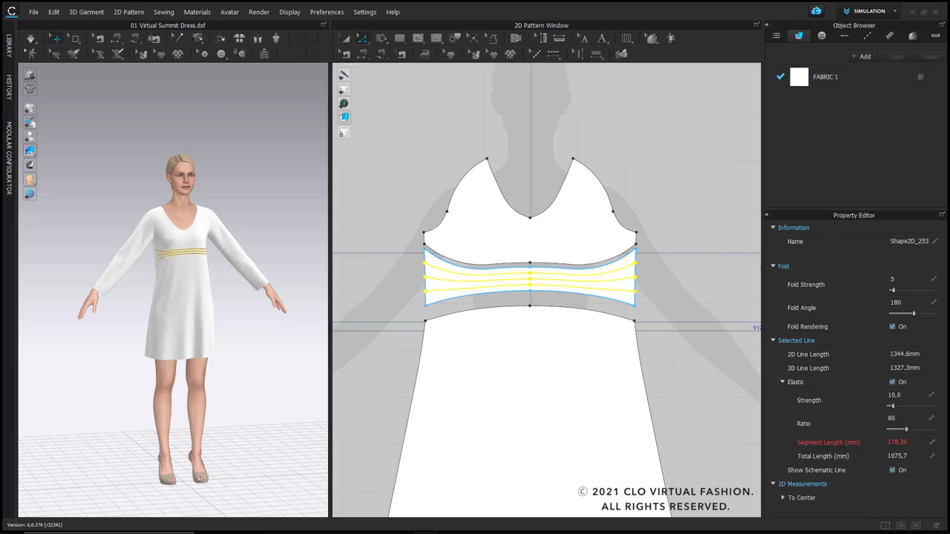
{"action": "left_click", "coordinate": [706, 362]}
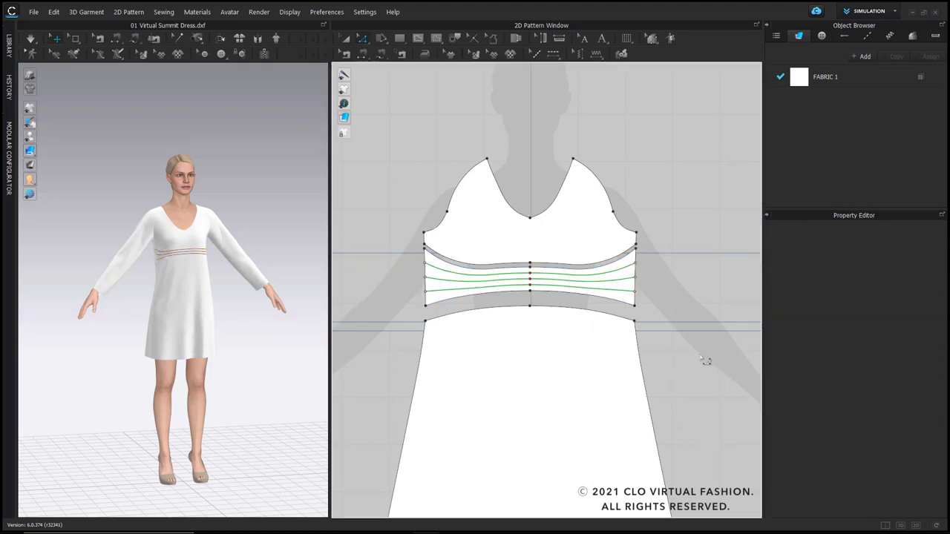
{"action": "scroll", "coordinate": [204, 253], "scroll_direction": "up", "scroll_amount": 5}
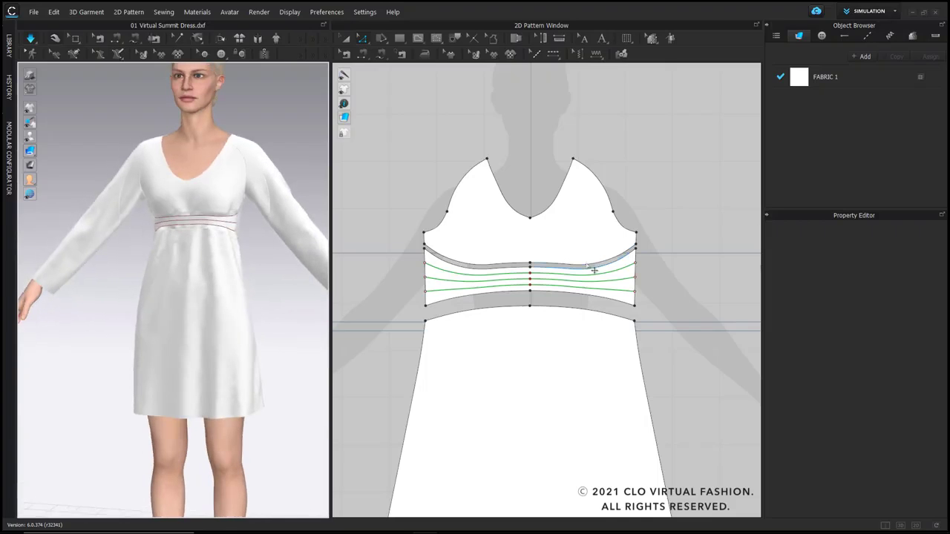
Step: Define a vertical pleat line down the centre of the front skirt from its upper edge to the hem, opening the pleat settings
{"action": "scroll", "coordinate": [582, 265], "scroll_direction": "down", "scroll_amount": 3}
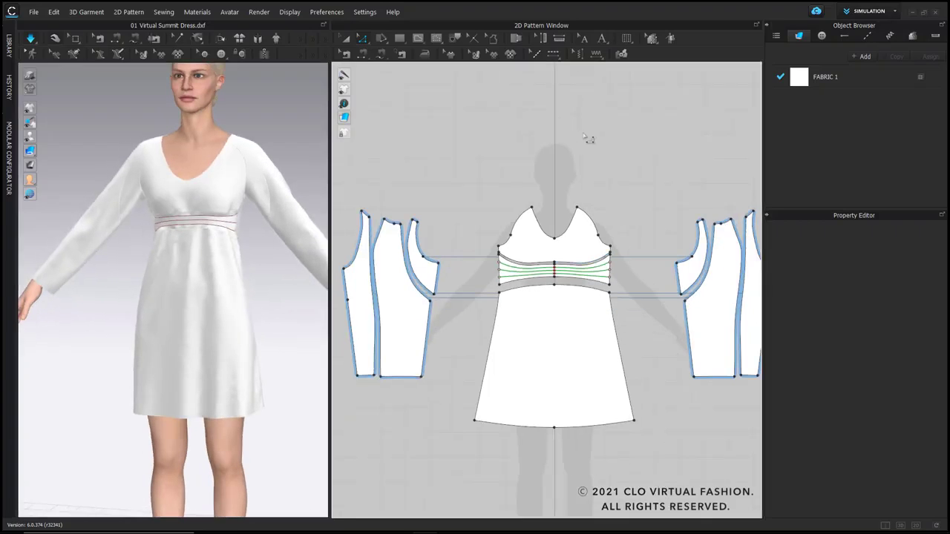
{"action": "left_click", "coordinate": [626, 38]}
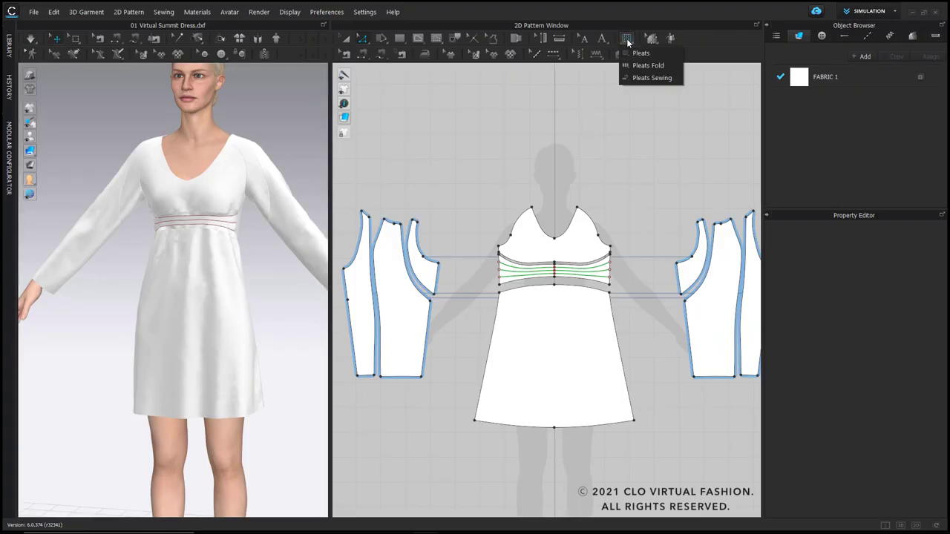
{"action": "left_click", "coordinate": [664, 54]}
{"action": "left_click", "coordinate": [555, 286]}
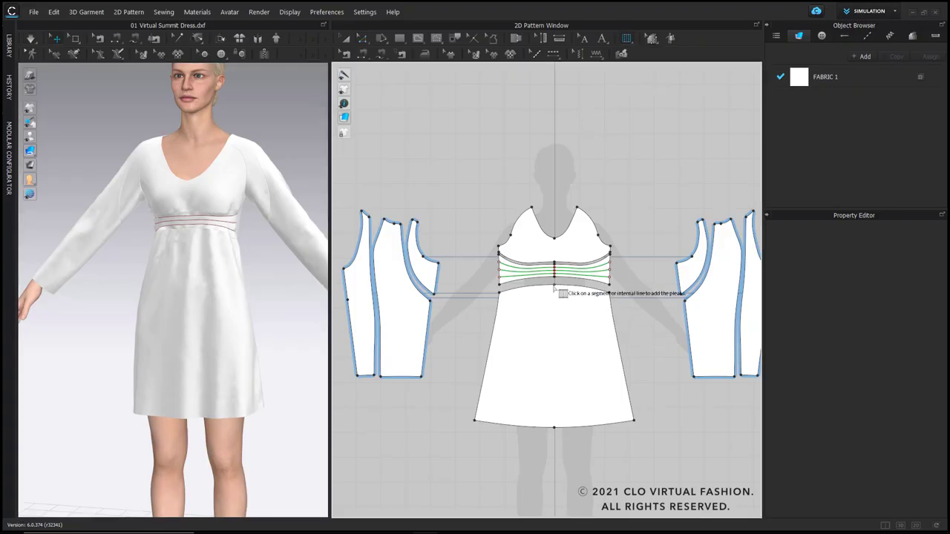
{"action": "left_click", "coordinate": [555, 429]}
{"action": "left_click", "coordinate": [564, 398]}
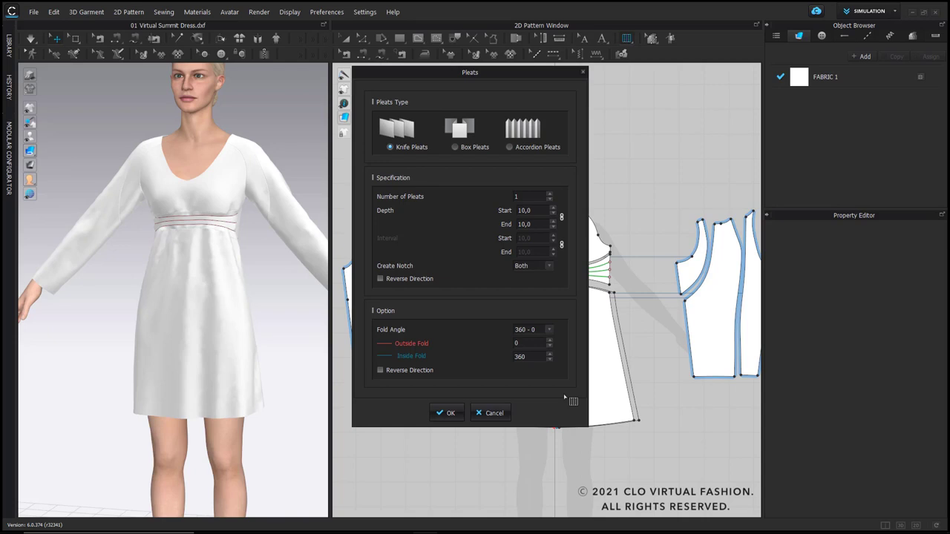
Step: Create a single box pleat on the front skirt, raising its linked start and end depth to more than 26
{"action": "left_click_drag", "start_coordinate": [489, 82], "coordinate": [319, 82]}
{"action": "left_click", "coordinate": [287, 145]}
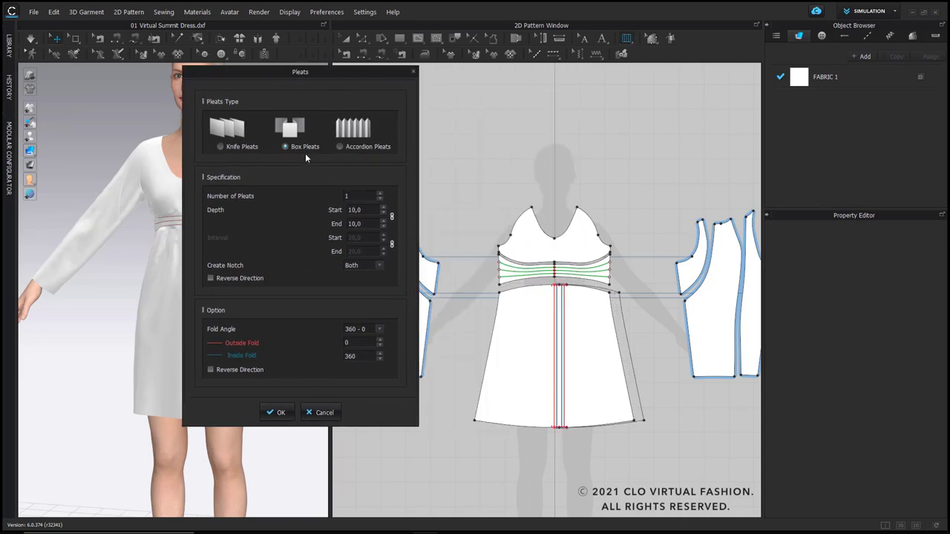
{"action": "left_click", "coordinate": [380, 211]}
{"action": "left_click", "coordinate": [381, 211]}
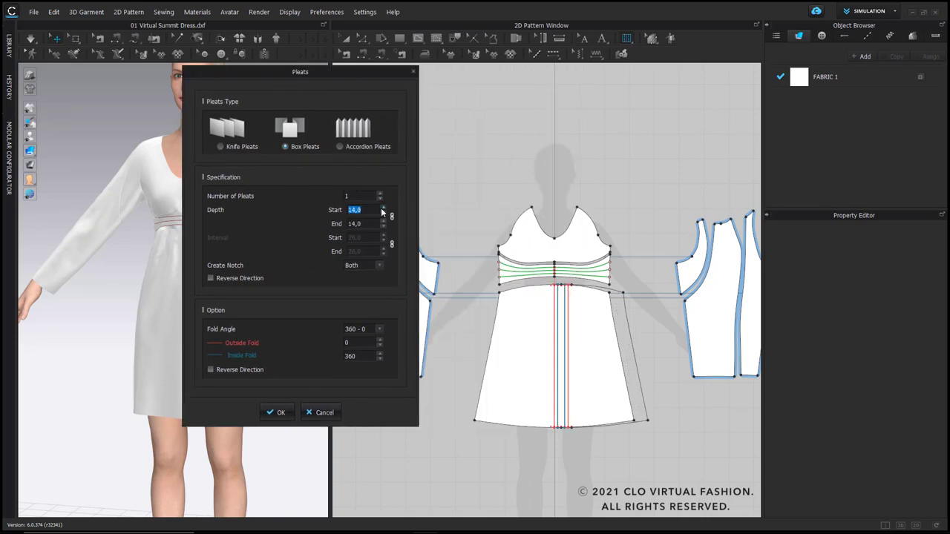
{"action": "left_click", "coordinate": [381, 212]}
{"action": "left_click", "coordinate": [382, 212]}
{"action": "left_click", "coordinate": [383, 212]}
{"action": "left_click", "coordinate": [382, 211]}
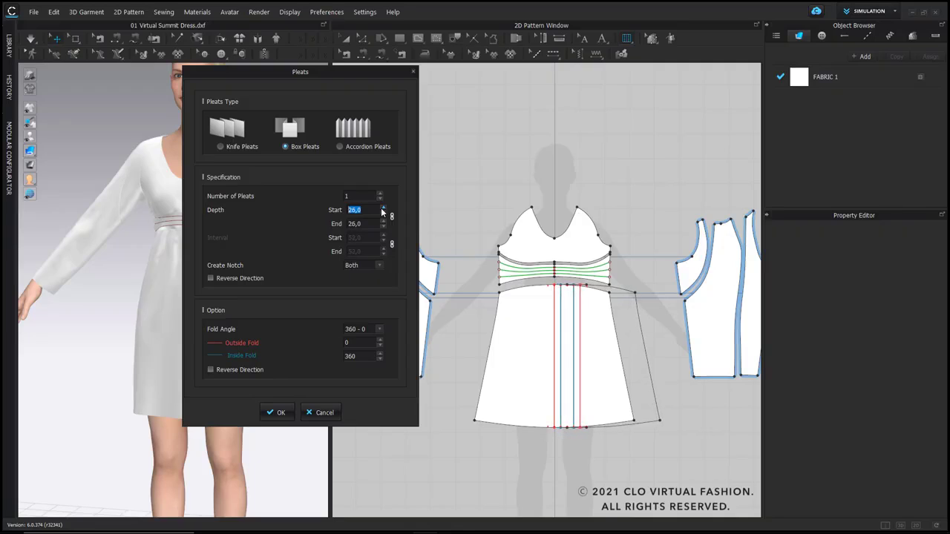
{"action": "left_click", "coordinate": [382, 212]}
{"action": "left_click", "coordinate": [383, 211]}
{"action": "left_click", "coordinate": [276, 412]}
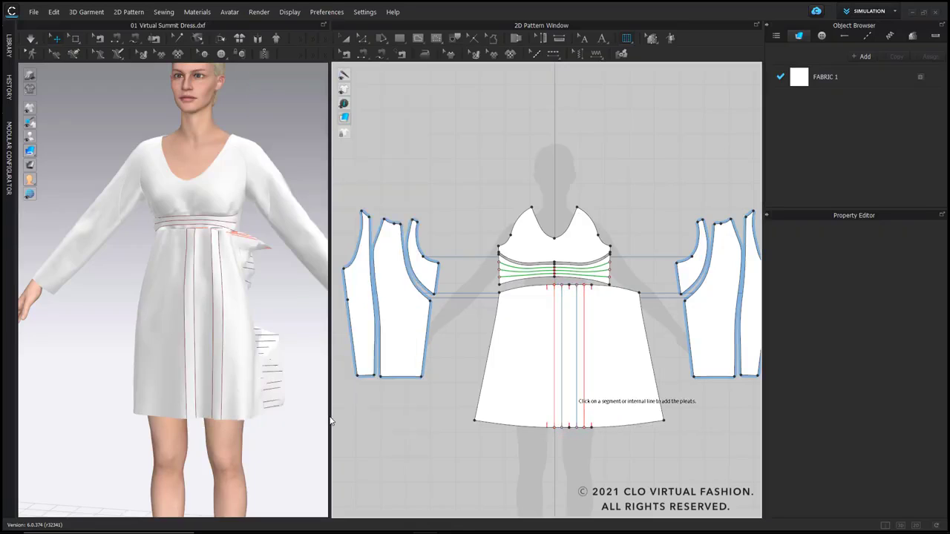
Step: Reset the front skirt panel to its flat shape in 3D and simulate the dress so the box pleat folds
{"action": "left_click", "coordinate": [183, 326]}
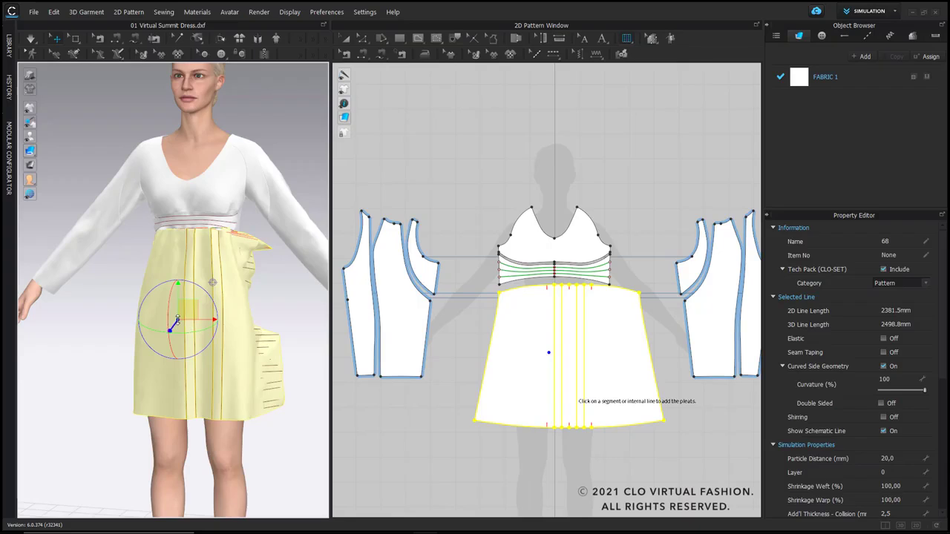
{"action": "right_click", "coordinate": [186, 307]}
{"action": "left_click", "coordinate": [221, 150]}
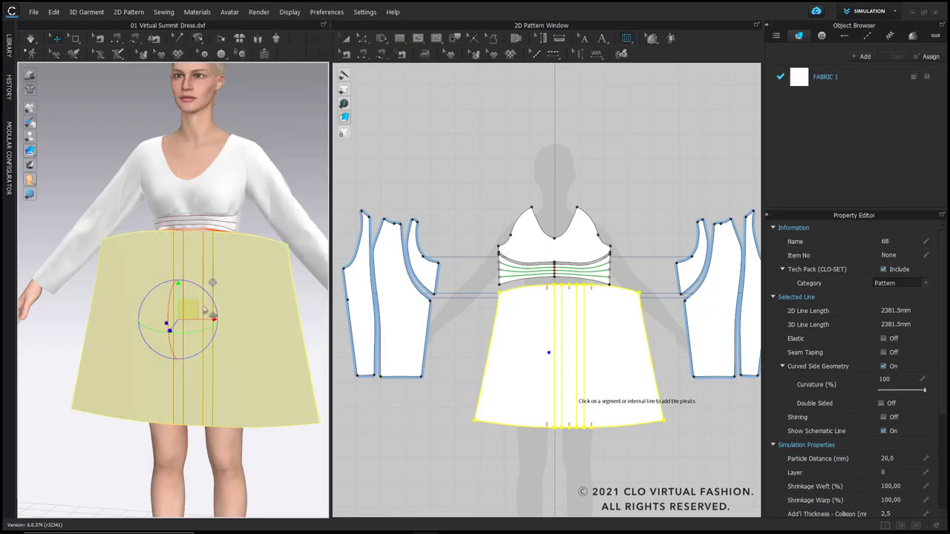
{"action": "key", "text": "space"}
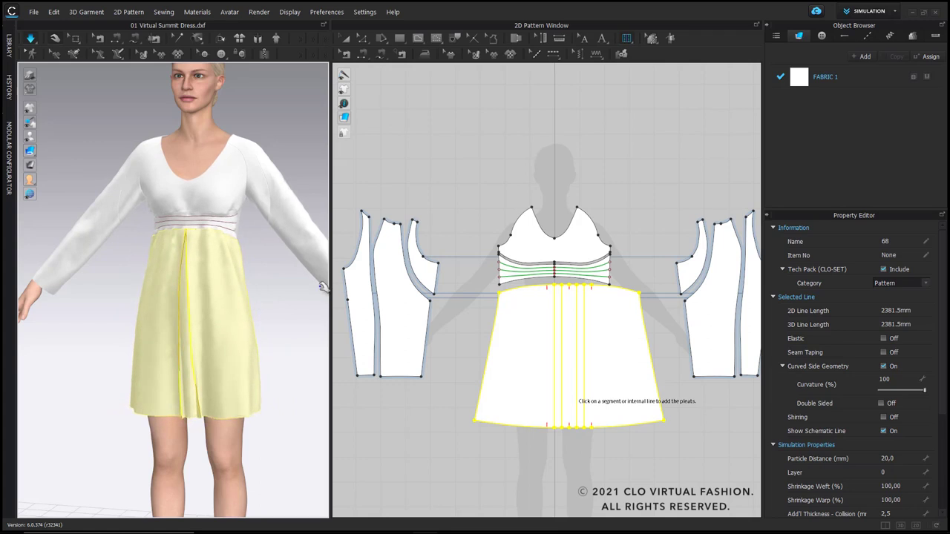
Step: Enlarge the 3D view and add a binding around the whole neckline, including the back neck
{"action": "left_click_drag", "start_coordinate": [331, 133], "coordinate": [449, 128]}
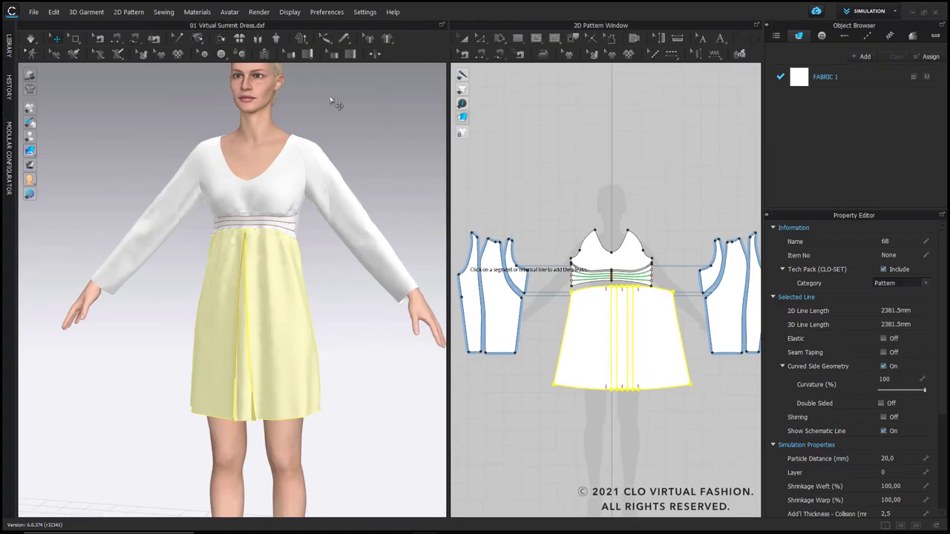
{"action": "left_click", "coordinate": [350, 58]}
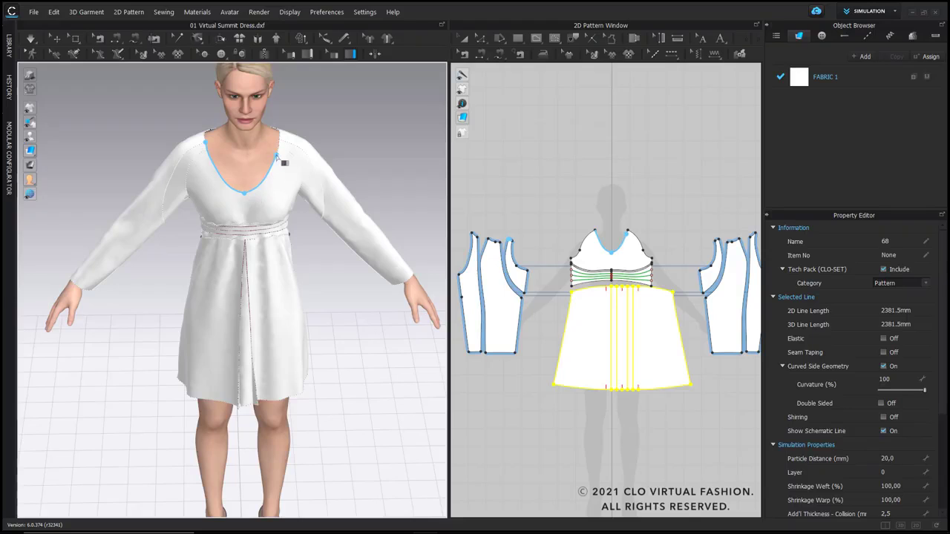
{"action": "right_click_drag", "start_coordinate": [282, 162], "coordinate": [234, 195]}
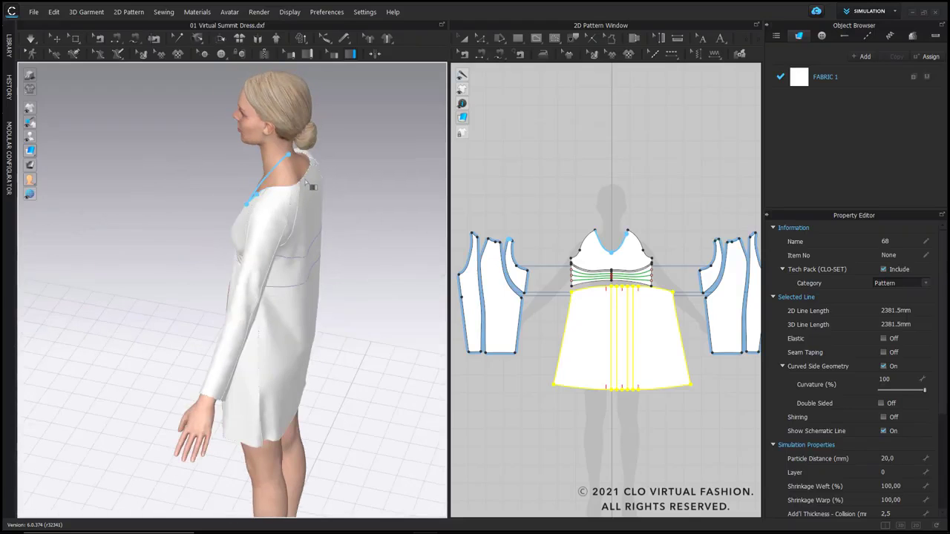
{"action": "right_click_drag", "start_coordinate": [302, 181], "coordinate": [187, 187]}
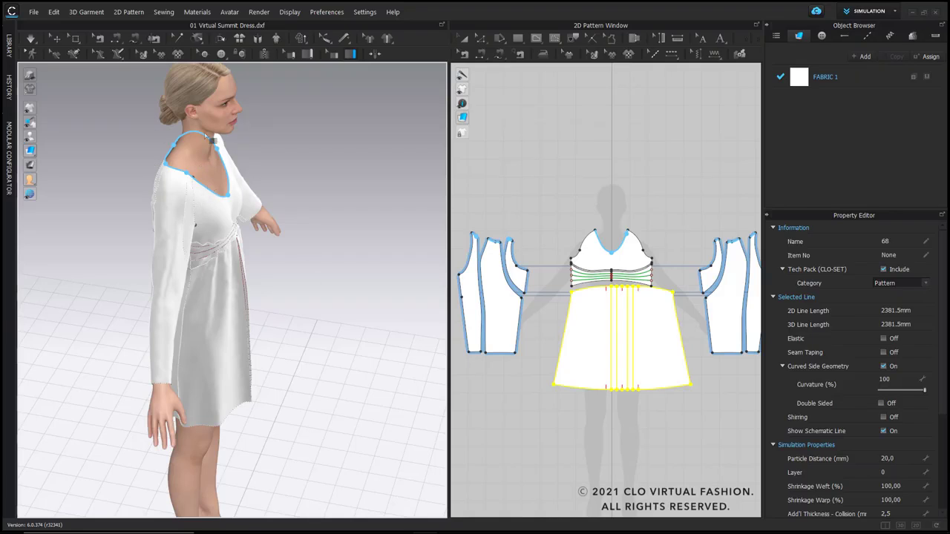
{"action": "double_click", "coordinate": [205, 136]}
Step: Examine the neckline binding, elasticated waistband and centre pleat of the dress on the avatar
{"action": "scroll", "coordinate": [202, 176], "scroll_direction": "up", "scroll_amount": 3}
{"action": "right_click_drag", "start_coordinate": [277, 177], "coordinate": [184, 161]}
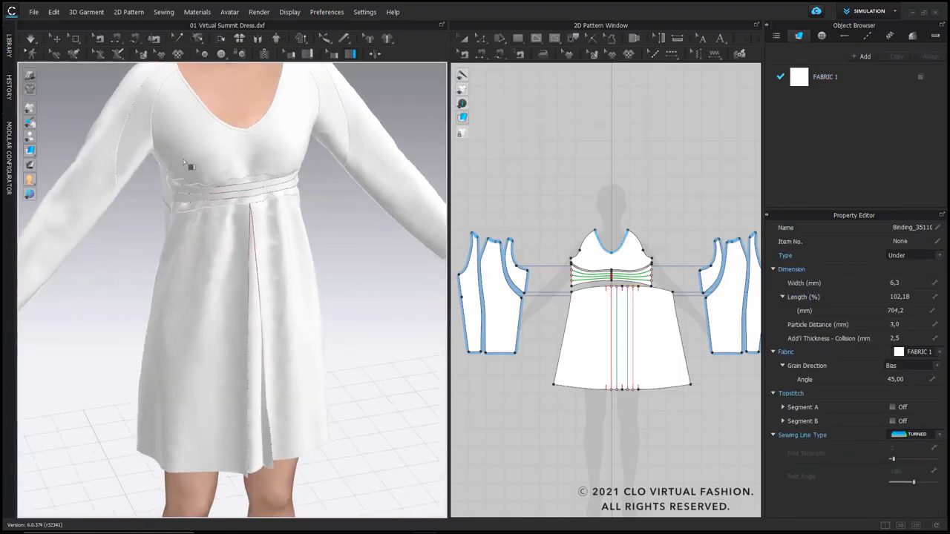
{"action": "middle_click_drag", "start_coordinate": [184, 162], "coordinate": [245, 237]}
{"action": "scroll", "coordinate": [225, 216], "scroll_direction": "up", "scroll_amount": 2}
{"action": "right_click_drag", "start_coordinate": [245, 237], "coordinate": [227, 229]}
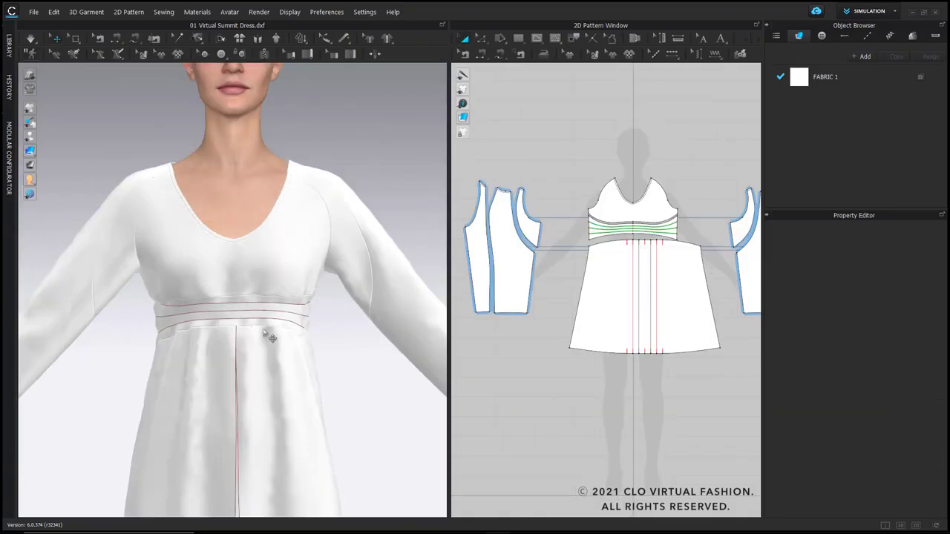
{"action": "scroll", "coordinate": [279, 316], "scroll_direction": "down", "scroll_amount": 5}
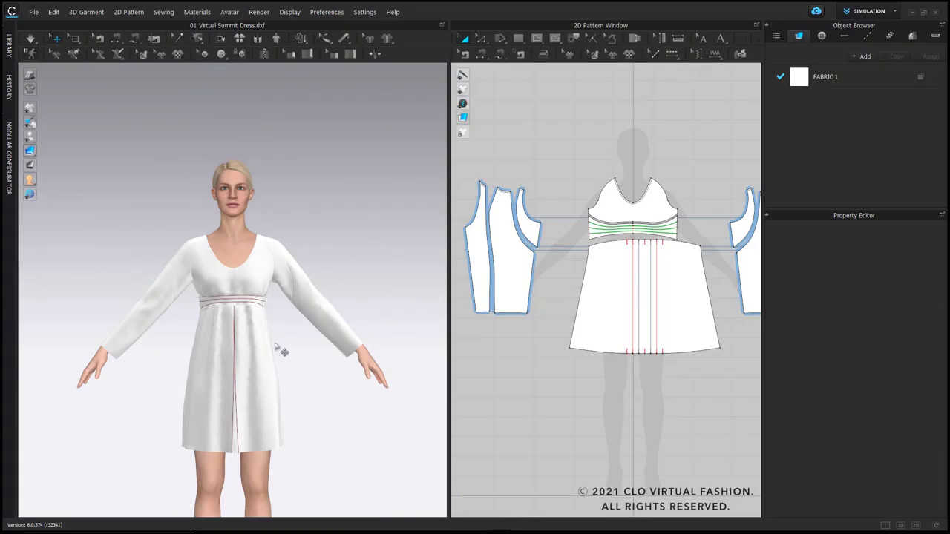
{"action": "middle_click_drag", "start_coordinate": [281, 348], "coordinate": [283, 283]}
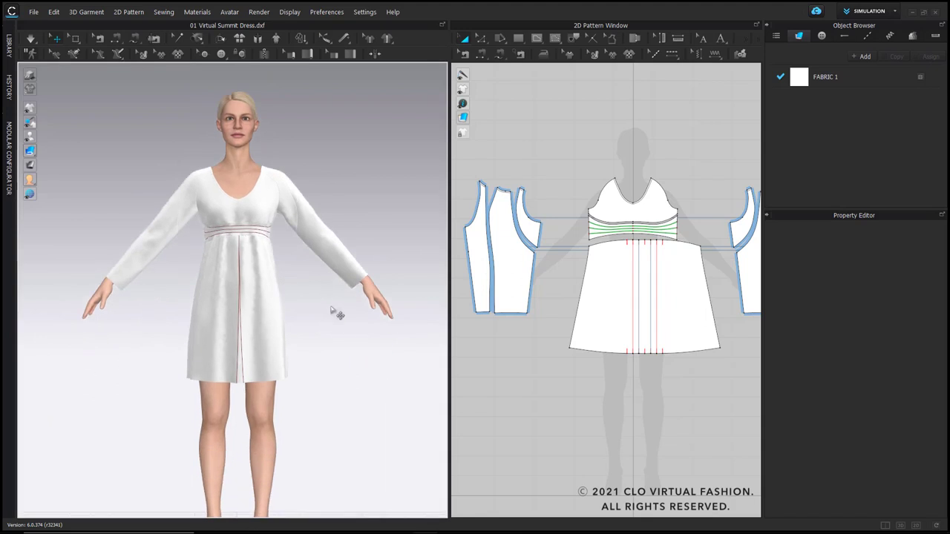
Step: Replace the dress's fabric with Cotton_Sateen.zfab from the library's DXF Video folder and start the simulation
{"action": "mouse_move", "coordinate": [332, 310]}
{"action": "right_mouse_down"}
{"action": "mouse_move", "coordinate": [275, 312]}
{"action": "mouse_move", "coordinate": [323, 310]}
{"action": "right_mouse_up"}
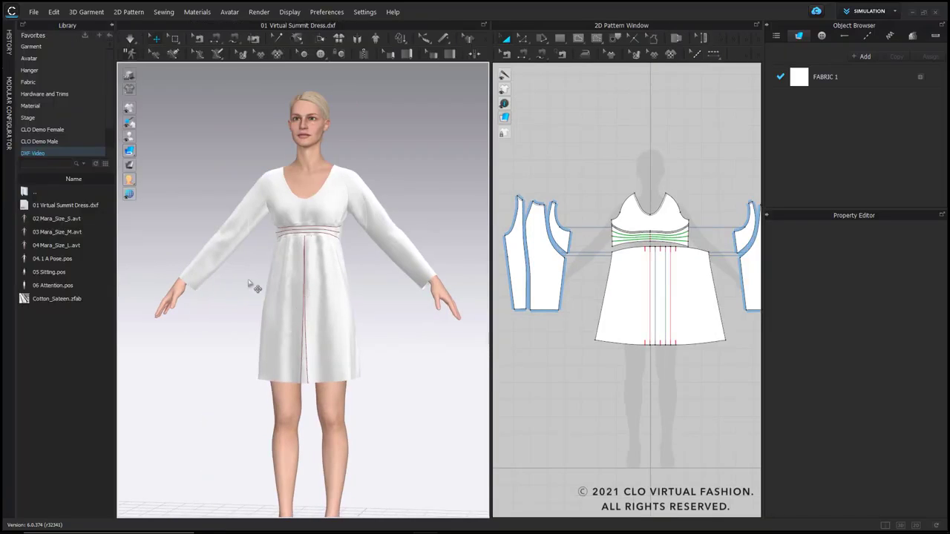
{"action": "left_click_drag", "start_coordinate": [46, 299], "coordinate": [815, 84]}
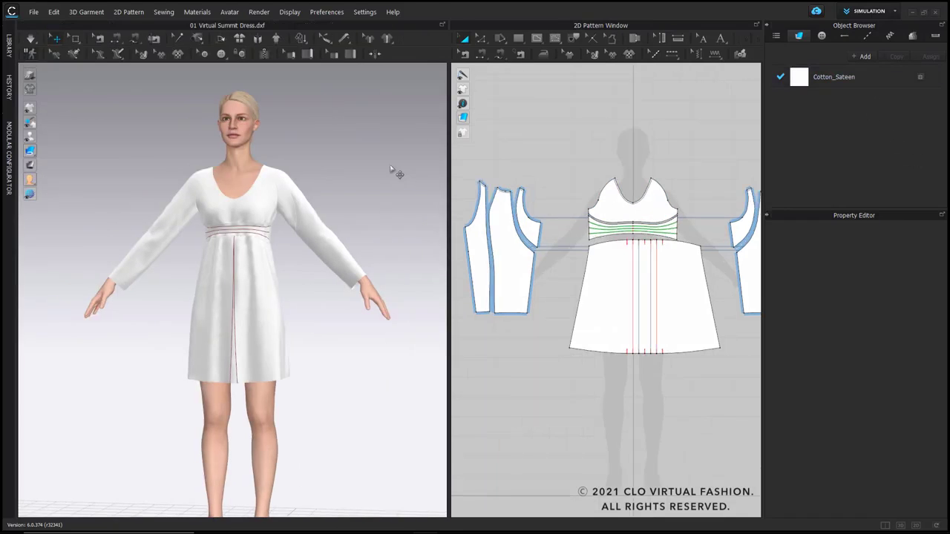
{"action": "key", "text": "space"}
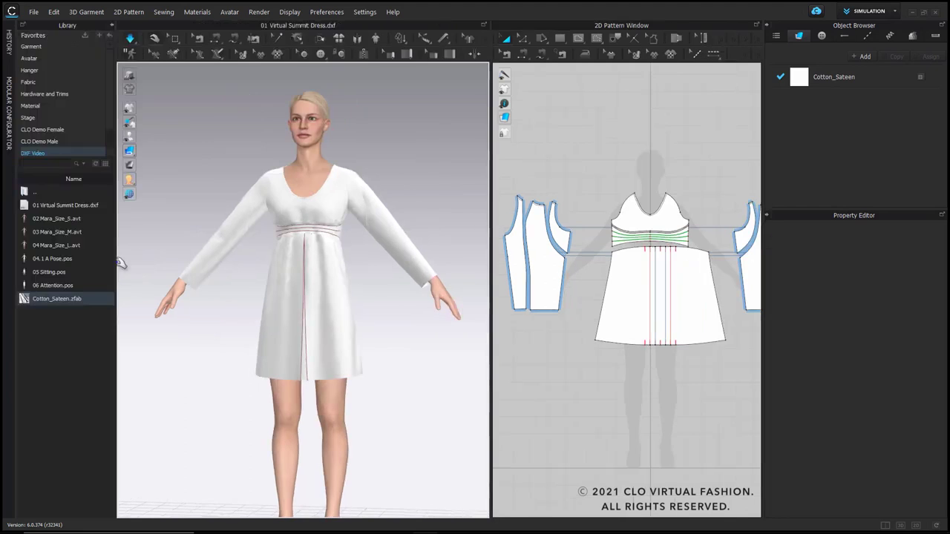
Step: Apply the 05 Sitting.pos pose to the avatar and let the dress simulate on the seated body
{"action": "left_click_drag", "start_coordinate": [45, 272], "coordinate": [338, 278]}
{"action": "left_click", "coordinate": [479, 300]}
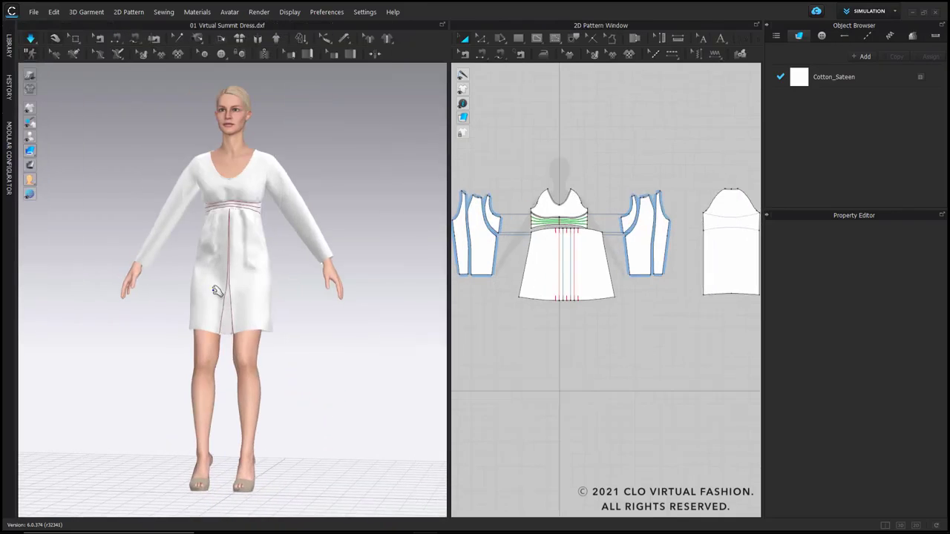
{"action": "left_click_drag", "start_coordinate": [219, 273], "coordinate": [220, 293]}
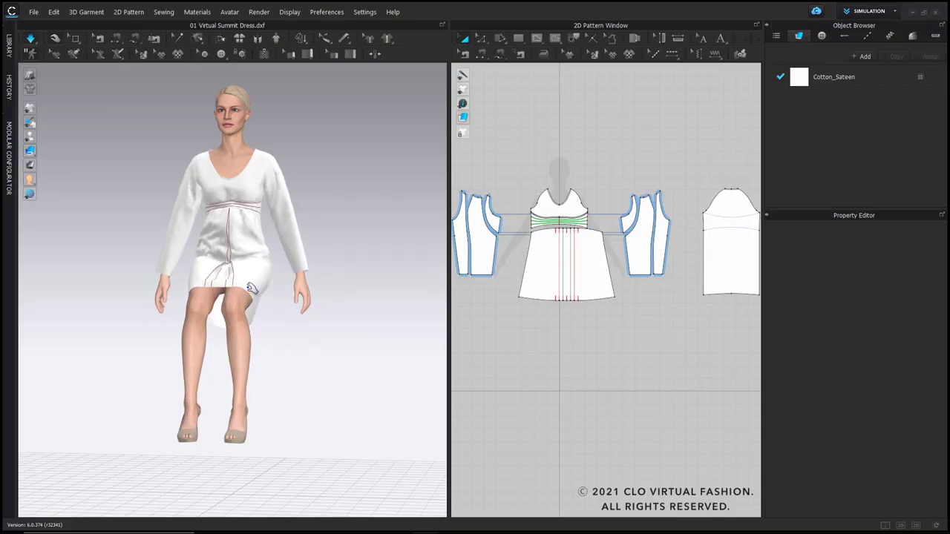
{"action": "mouse_move", "coordinate": [296, 296]}
{"action": "right_mouse_down"}
{"action": "mouse_move", "coordinate": [238, 303]}
{"action": "mouse_move", "coordinate": [281, 305]}
{"action": "right_mouse_up"}
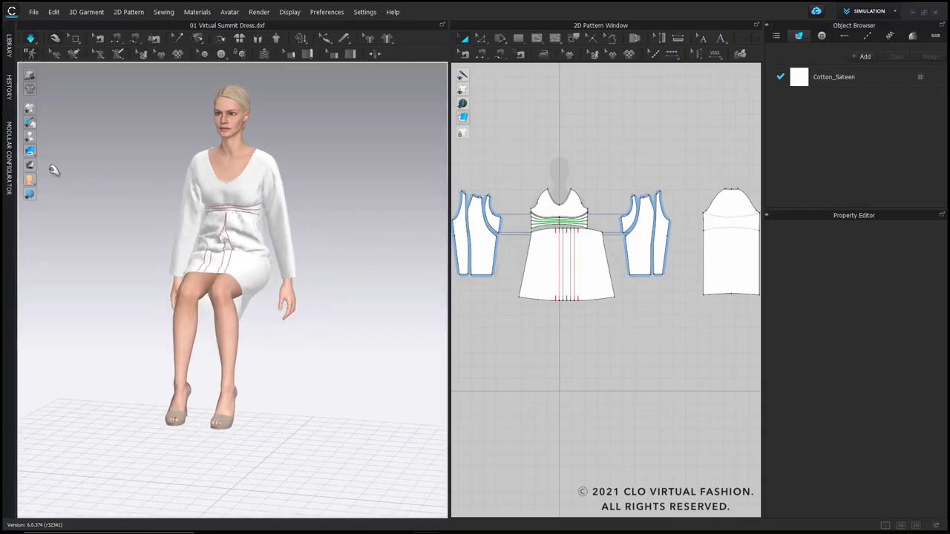
Step: Show the stress map on the seated dress and examine the pressure areas at the front, back and side
{"action": "mouse_move", "coordinate": [45, 168]}
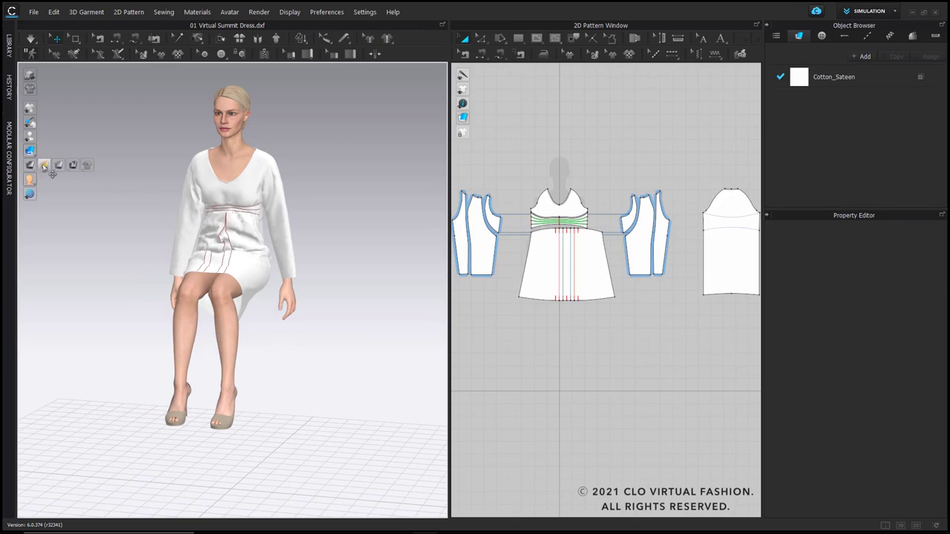
{"action": "left_click", "coordinate": [44, 166]}
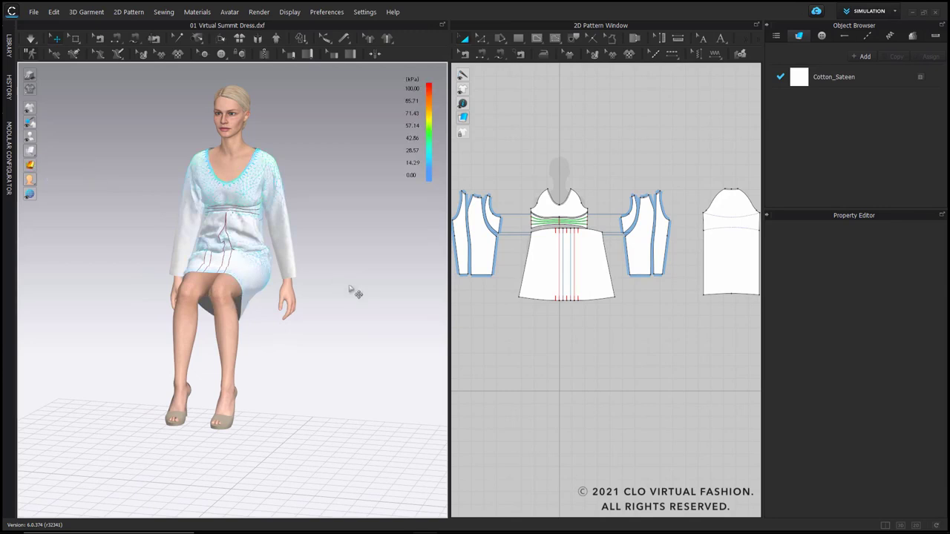
{"action": "right_click_drag", "start_coordinate": [354, 291], "coordinate": [149, 286]}
{"action": "scroll", "coordinate": [246, 188], "scroll_direction": "up", "scroll_amount": 4}
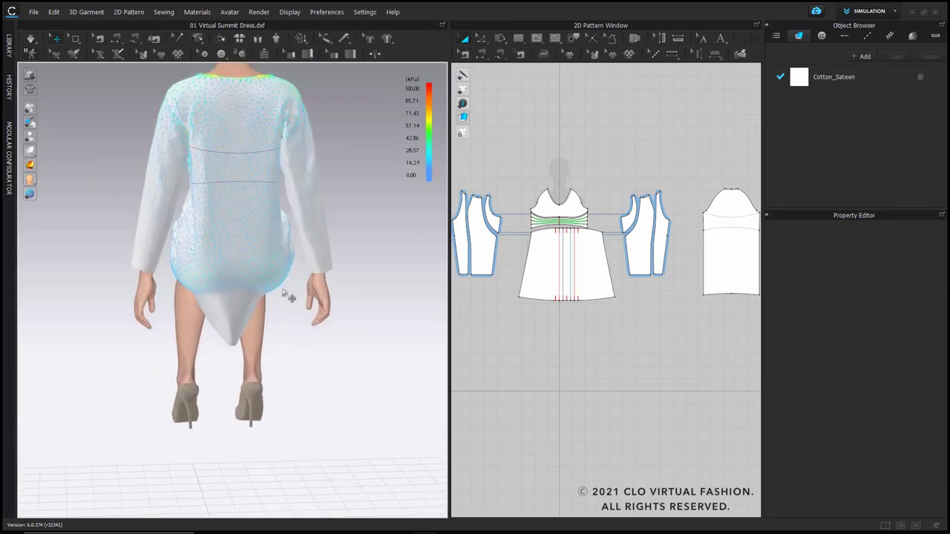
{"action": "right_click_drag", "start_coordinate": [289, 295], "coordinate": [178, 195]}
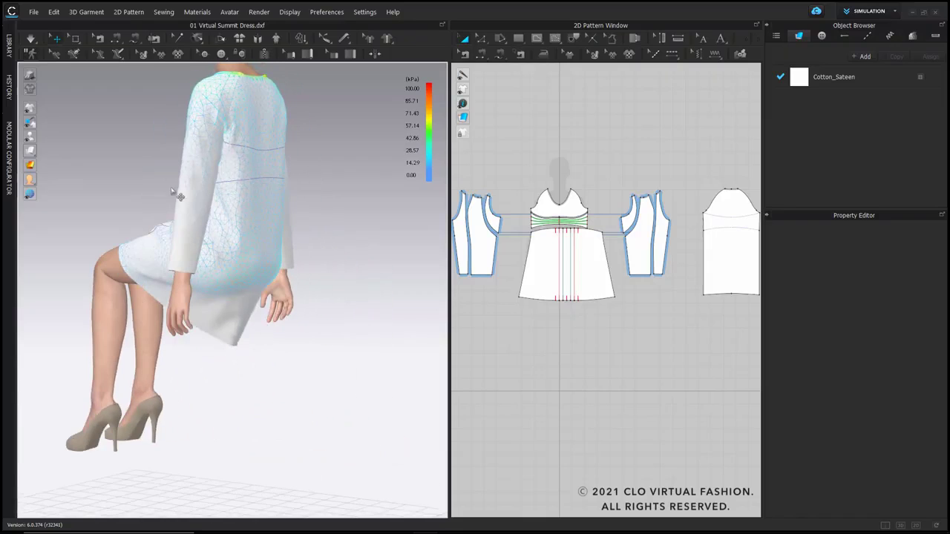
Step: Show the strain map and examine the fabric stretch at the seat, shoulders, neckline and back
{"action": "left_click", "coordinate": [59, 164]}
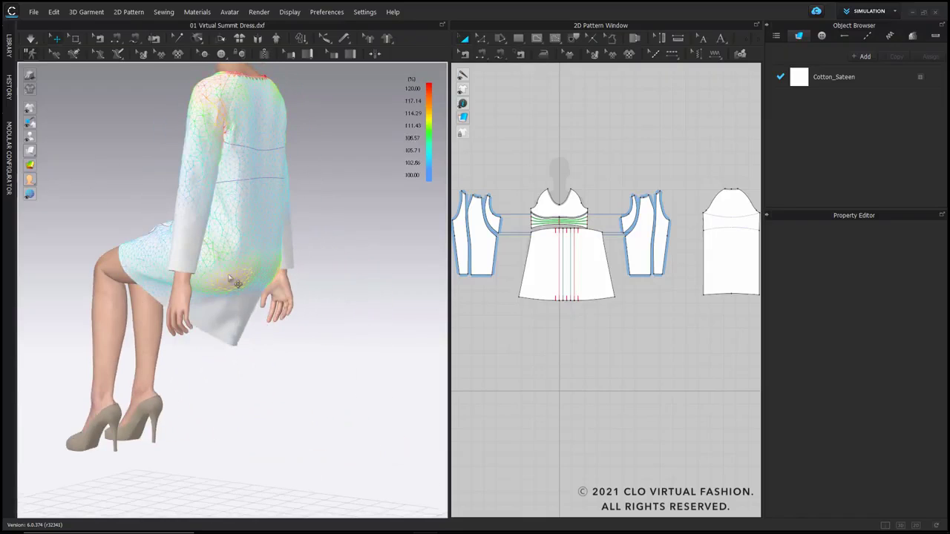
{"action": "middle_click_drag", "start_coordinate": [236, 140], "coordinate": [223, 282]}
{"action": "scroll", "coordinate": [227, 269], "scroll_direction": "up", "scroll_amount": 3}
{"action": "right_click_drag", "start_coordinate": [230, 261], "coordinate": [258, 242]}
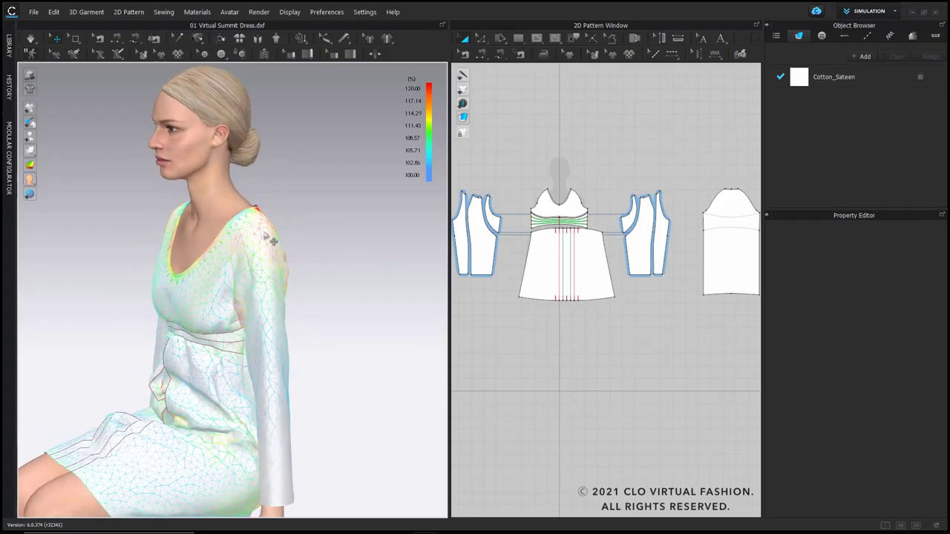
{"action": "left_click", "coordinate": [273, 241]}
{"action": "right_click_drag", "start_coordinate": [331, 272], "coordinate": [101, 197]}
Step: Show the fit map, examine the dress for tight and unwearable spots, and restore the regular fabric display
{"action": "left_click", "coordinate": [75, 167]}
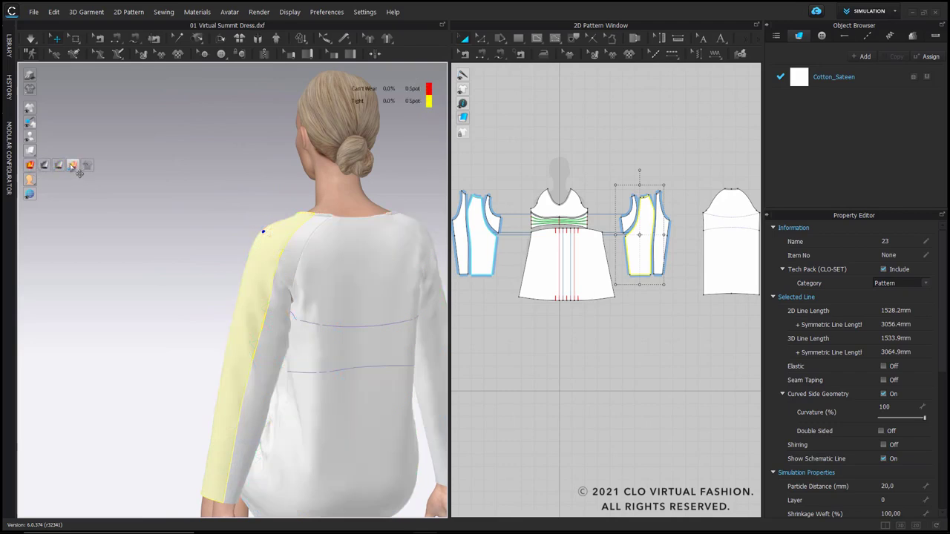
{"action": "scroll", "coordinate": [277, 337], "scroll_direction": "down", "scroll_amount": 3}
{"action": "middle_click_drag", "start_coordinate": [295, 336], "coordinate": [272, 228]}
{"action": "mouse_move", "coordinate": [272, 228]}
{"action": "right_mouse_down"}
{"action": "mouse_move", "coordinate": [304, 289]}
{"action": "mouse_move", "coordinate": [333, 314]}
{"action": "mouse_move", "coordinate": [394, 314]}
{"action": "mouse_move", "coordinate": [350, 312]}
{"action": "mouse_move", "coordinate": [262, 225]}
{"action": "right_mouse_up"}
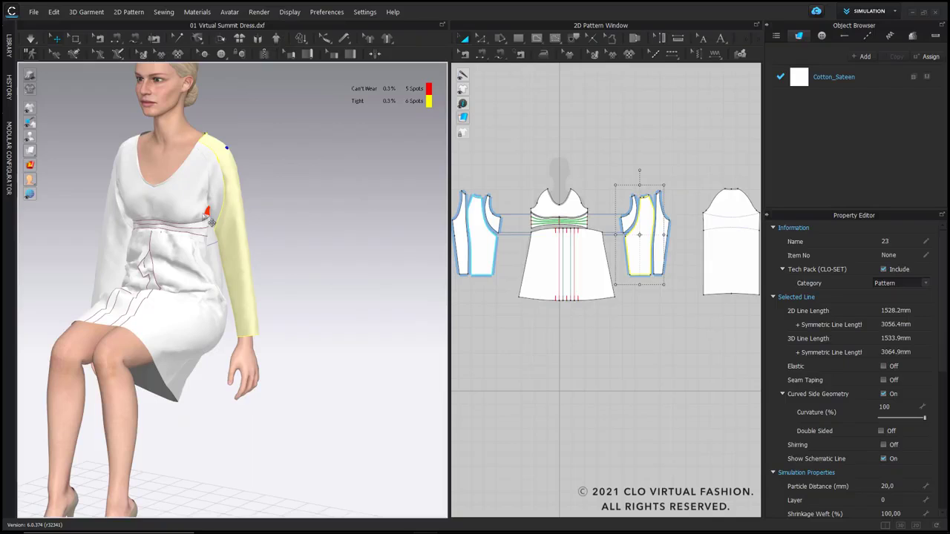
{"action": "scroll", "coordinate": [224, 257], "scroll_direction": "down", "scroll_amount": 2}
{"action": "right_click_drag", "start_coordinate": [217, 292], "coordinate": [268, 282]}
{"action": "right_click_drag", "start_coordinate": [211, 282], "coordinate": [245, 286]}
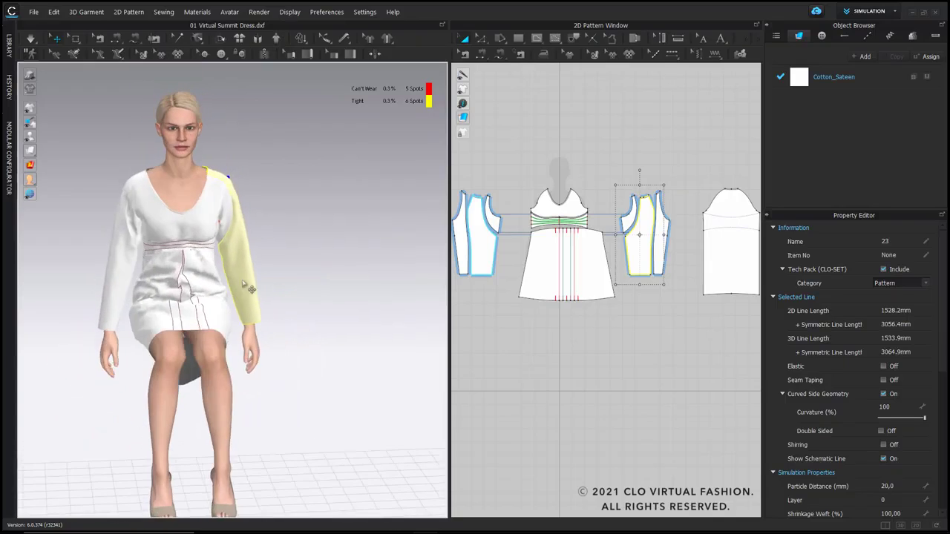
{"action": "mouse_move", "coordinate": [33, 166]}
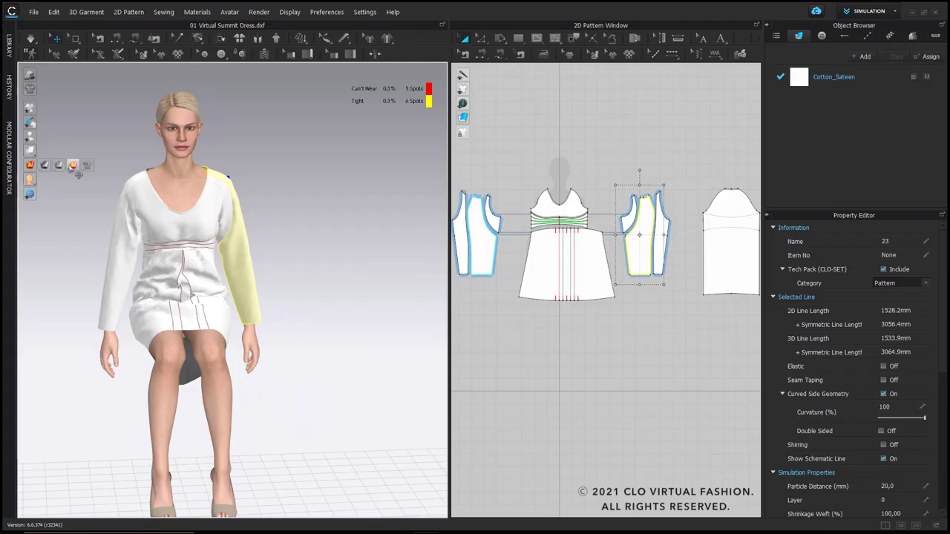
Step: Apply the 06 Attention.pos pose to the avatar with Pose Only, keeping the avatar size and current shoe pose
{"action": "left_click", "coordinate": [282, 213]}
{"action": "scroll", "coordinate": [282, 218], "scroll_direction": "down", "scroll_amount": 2}
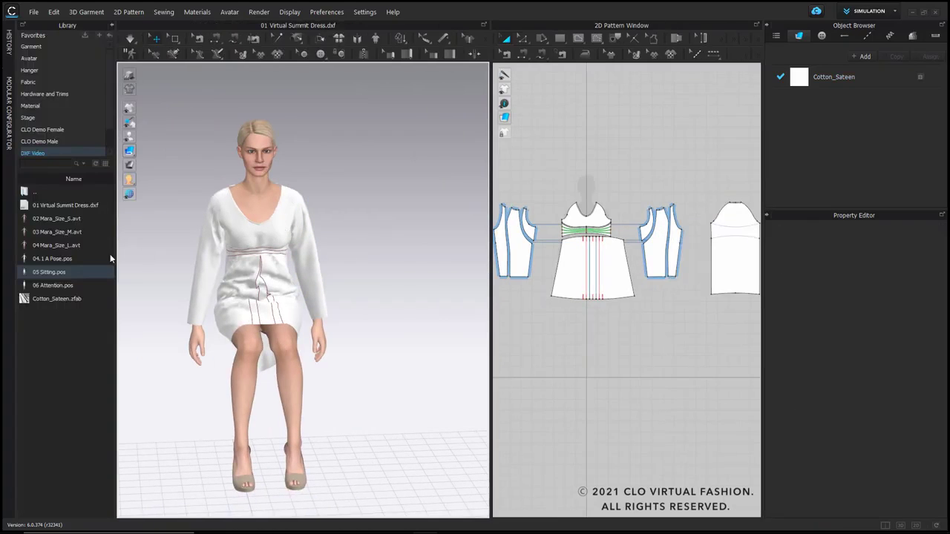
{"action": "left_click_drag", "start_coordinate": [52, 285], "coordinate": [371, 282]}
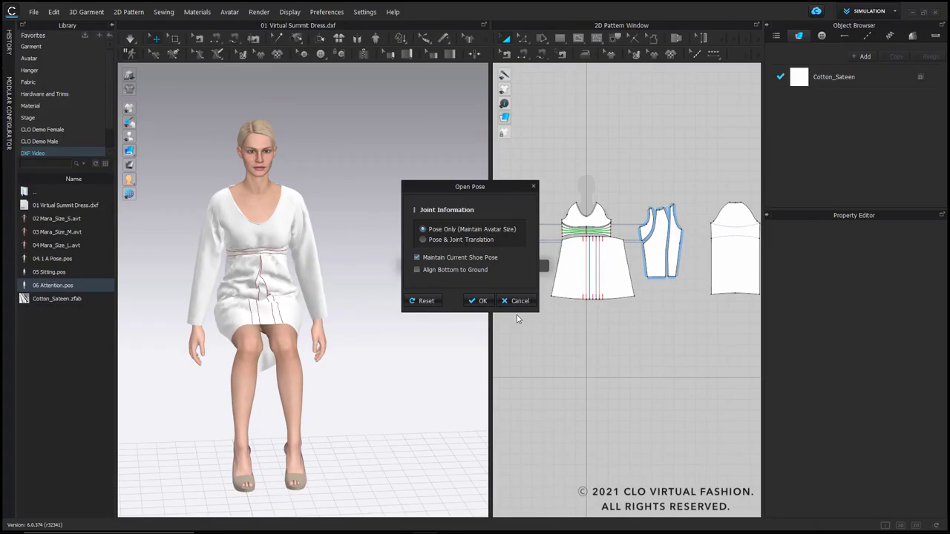
{"action": "left_click", "coordinate": [484, 301]}
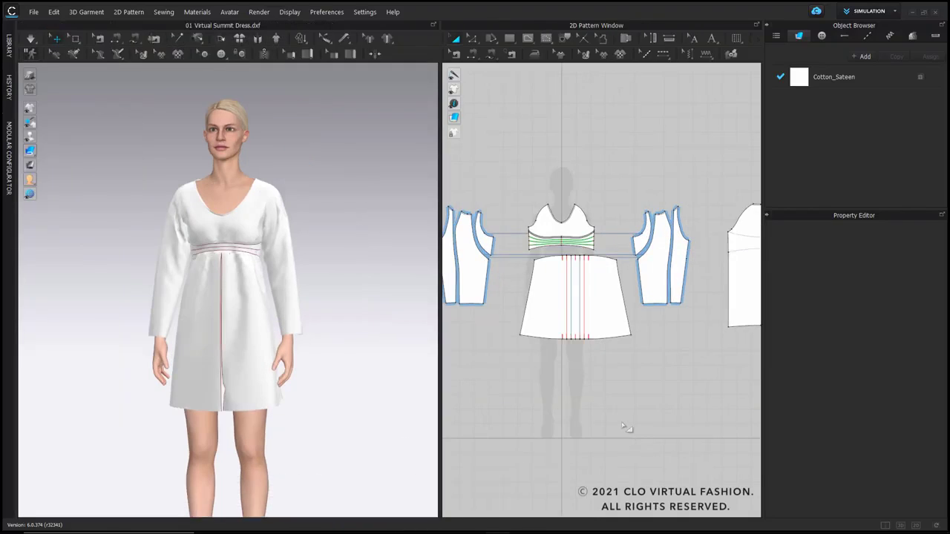
Step: Show only the 2D patterns and move the front skirt panel so it is centred below the waistband
{"action": "left_click", "coordinate": [582, 335]}
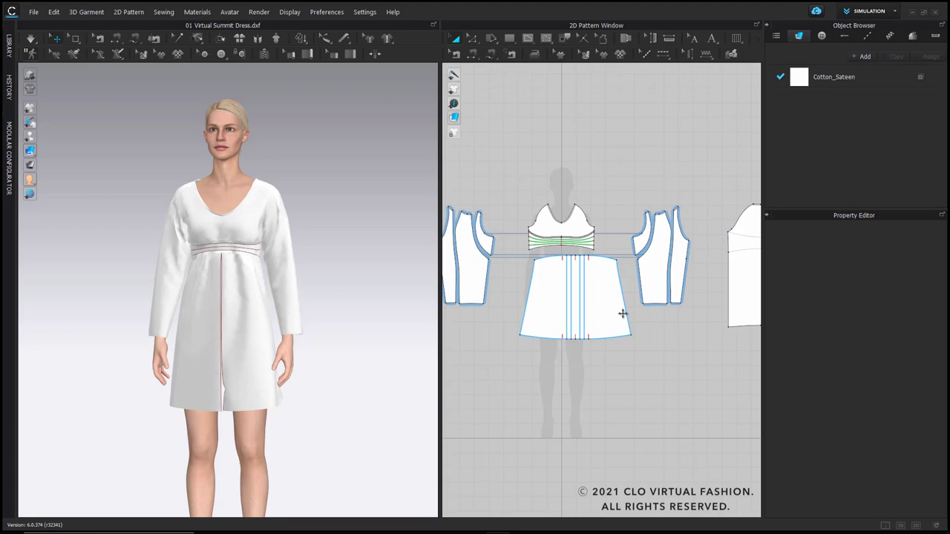
{"action": "scroll", "coordinate": [622, 314], "scroll_direction": "down", "scroll_amount": 2}
{"action": "middle_click_drag", "start_coordinate": [640, 319], "coordinate": [633, 305]}
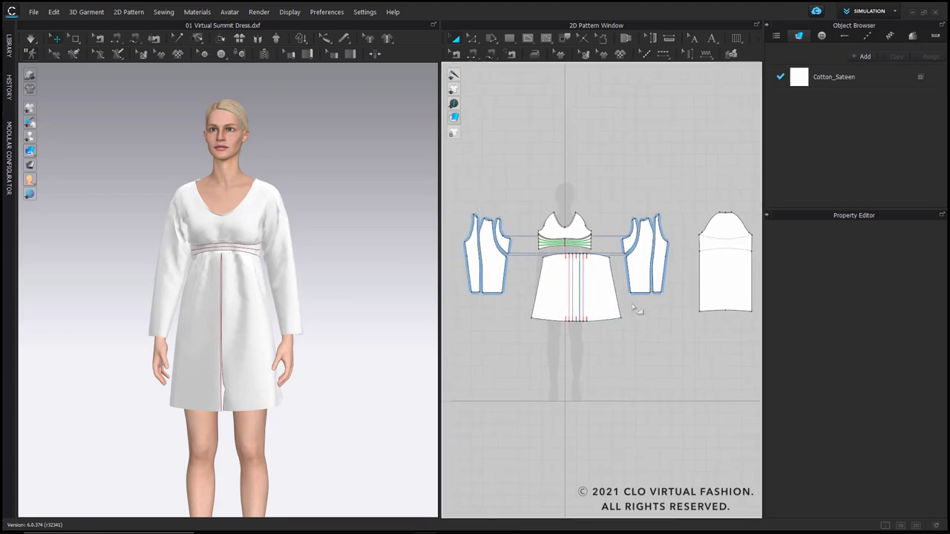
{"action": "left_click", "coordinate": [915, 526]}
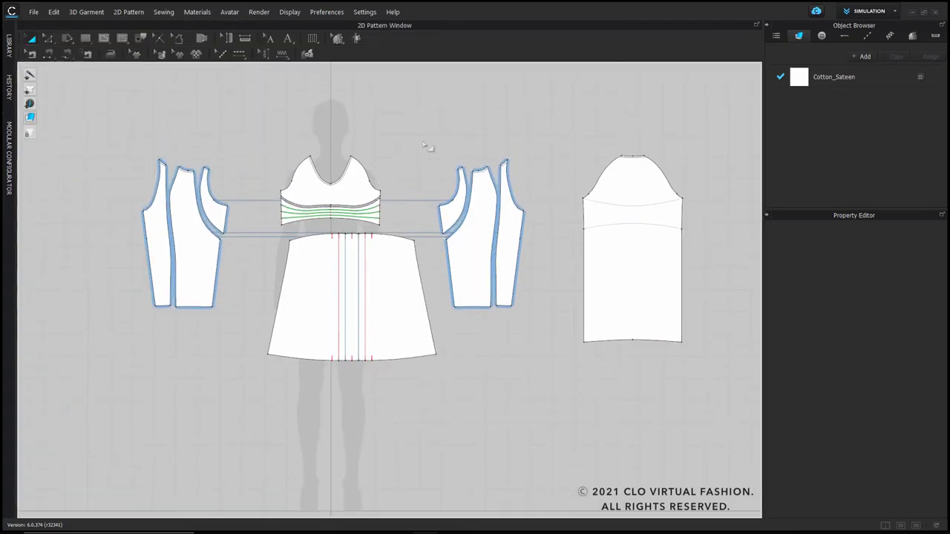
{"action": "left_click", "coordinate": [378, 321]}
{"action": "left_click_drag", "start_coordinate": [378, 322], "coordinate": [376, 322]}
{"action": "left_click", "coordinate": [506, 466]}
Step: Create a size group with three sizes and rename them S, M and L
{"action": "left_click", "coordinate": [912, 36]}
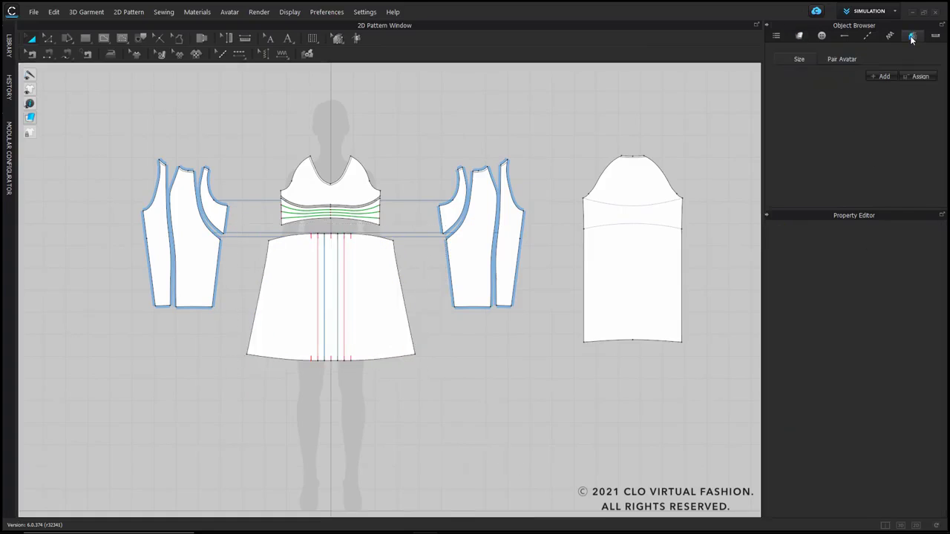
{"action": "left_click", "coordinate": [882, 77]}
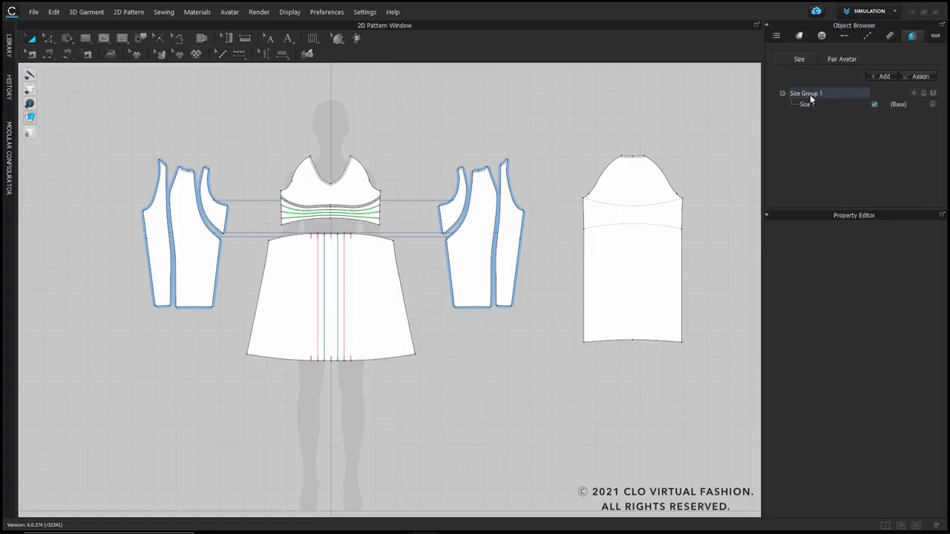
{"action": "left_click", "coordinate": [914, 94]}
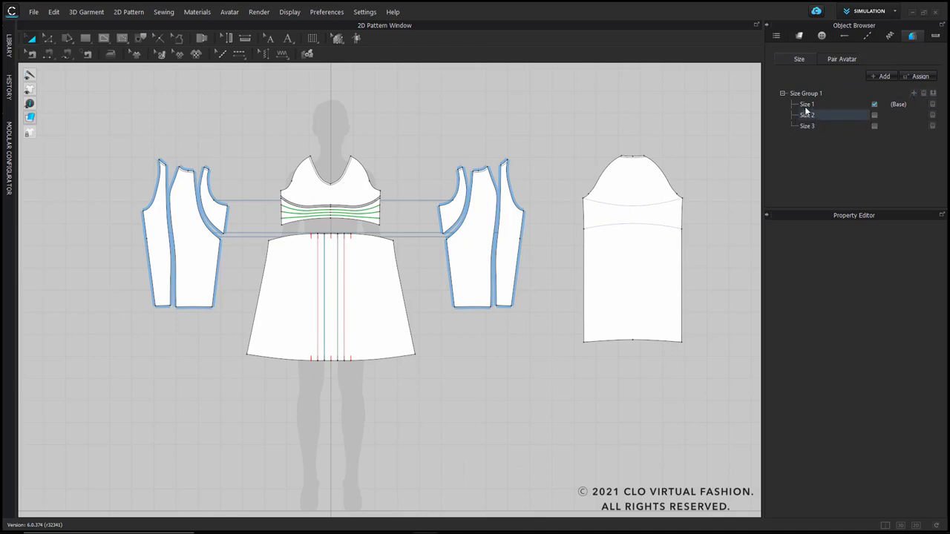
{"action": "double_click", "coordinate": [807, 105]}
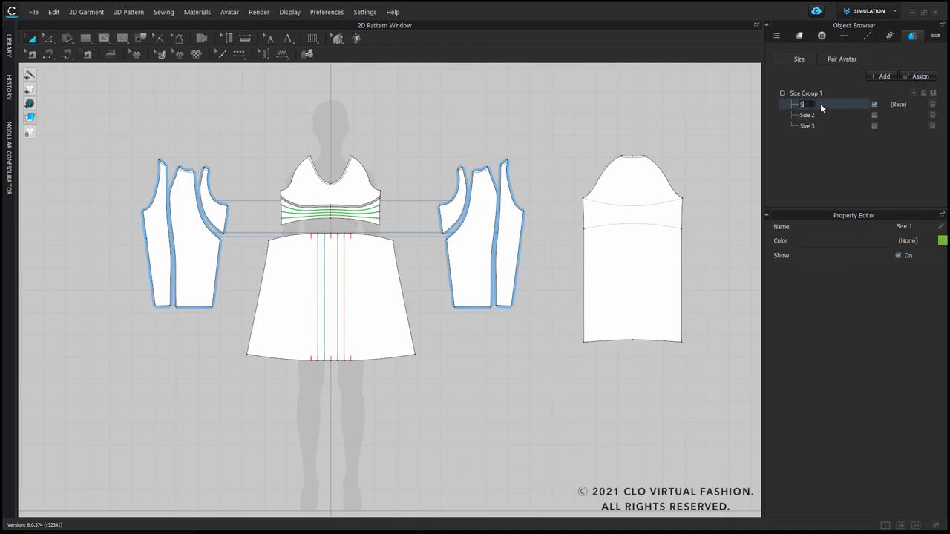
{"action": "type", "text": "S"}
{"action": "double_click", "coordinate": [812, 115]}
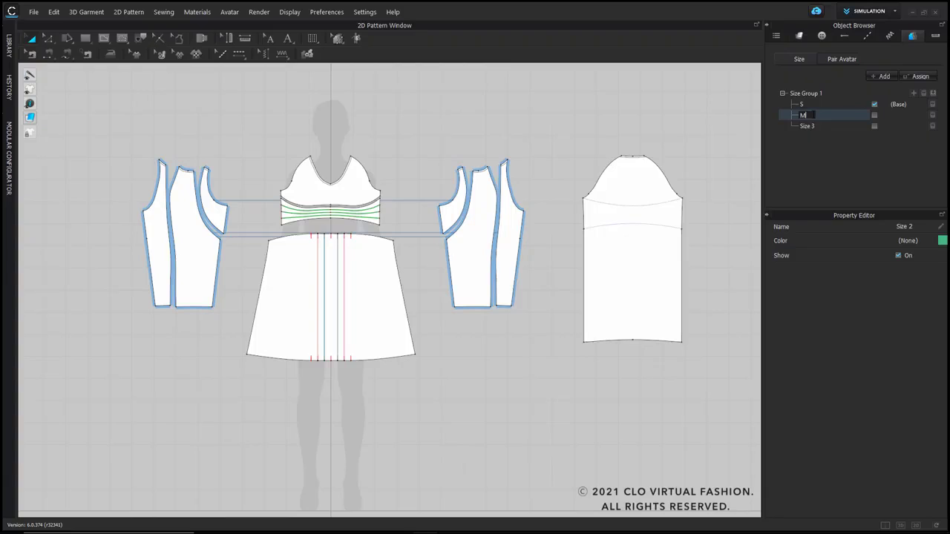
{"action": "left_click", "coordinate": [813, 127]}
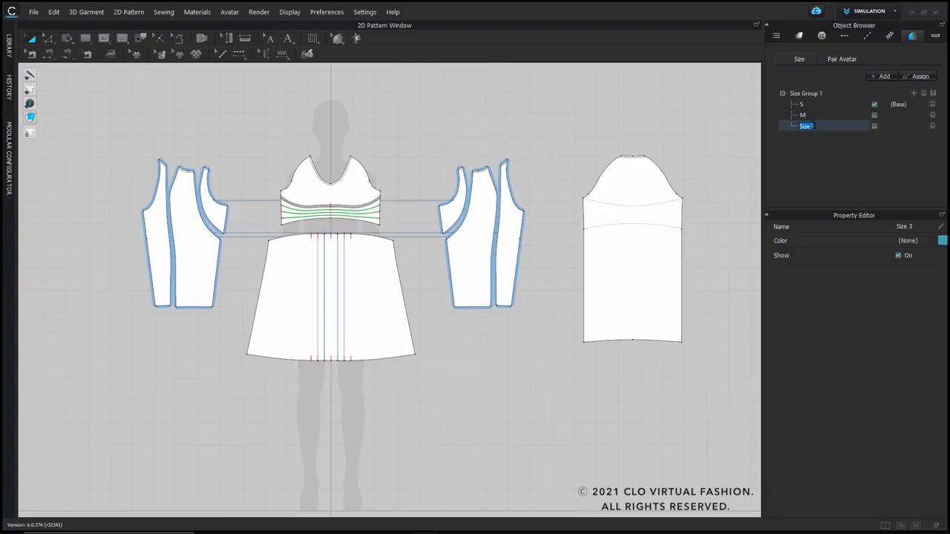
{"action": "left_click", "coordinate": [783, 177]}
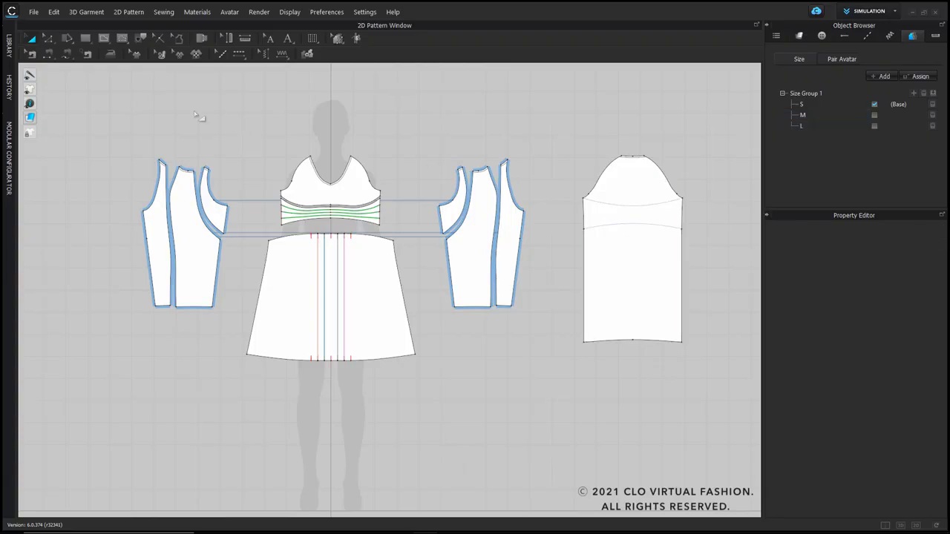
Step: Assign all the dress pattern pieces to Size Group 1
{"action": "left_click_drag", "start_coordinate": [113, 117], "coordinate": [720, 441]}
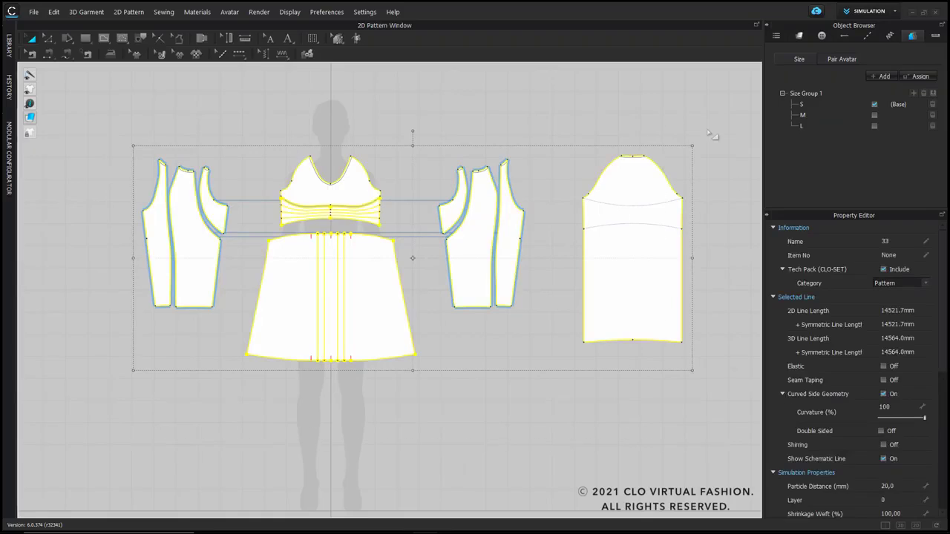
{"action": "left_click", "coordinate": [934, 95]}
{"action": "left_click", "coordinate": [574, 131]}
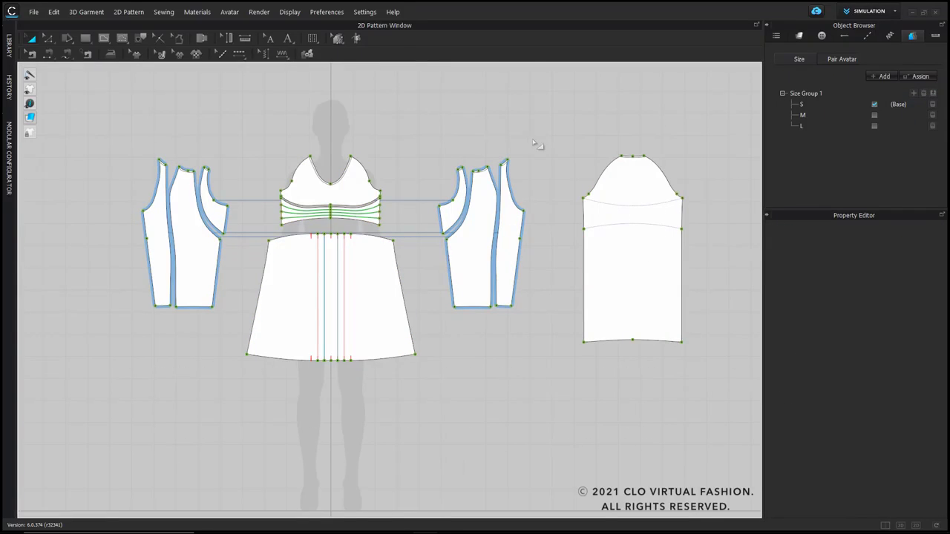
Step: Grade the hem points of the front skirt and the sleeve downward by 60 mm per size
{"action": "left_click", "coordinate": [338, 38]}
{"action": "left_click_drag", "start_coordinate": [197, 332], "coordinate": [487, 397]}
{"action": "left_click_drag", "start_coordinate": [553, 317], "coordinate": [731, 385], "text": "shift"}
{"action": "double_click", "coordinate": [905, 447]}
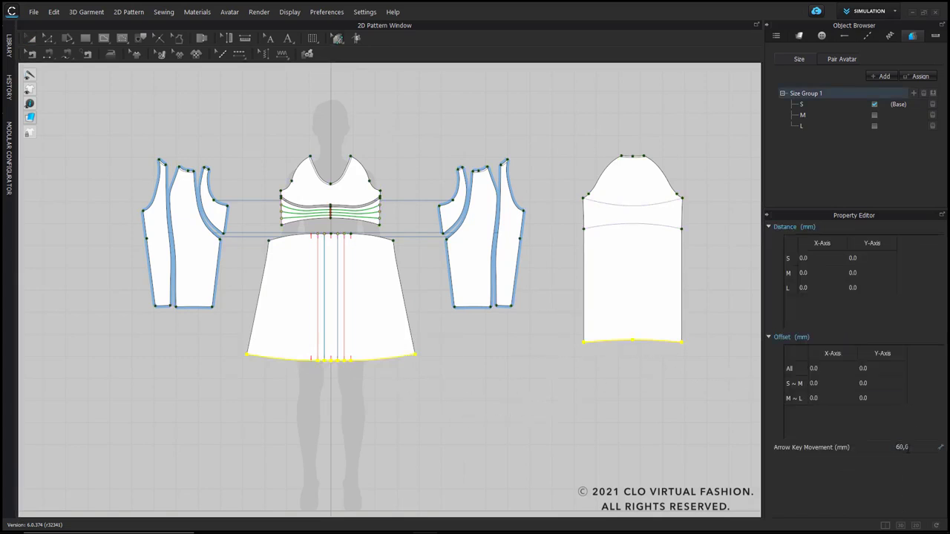
{"action": "left_click_drag", "start_coordinate": [230, 342], "coordinate": [718, 422]}
{"action": "left_click_drag", "start_coordinate": [240, 323], "coordinate": [729, 427]}
{"action": "key", "text": "Down"}
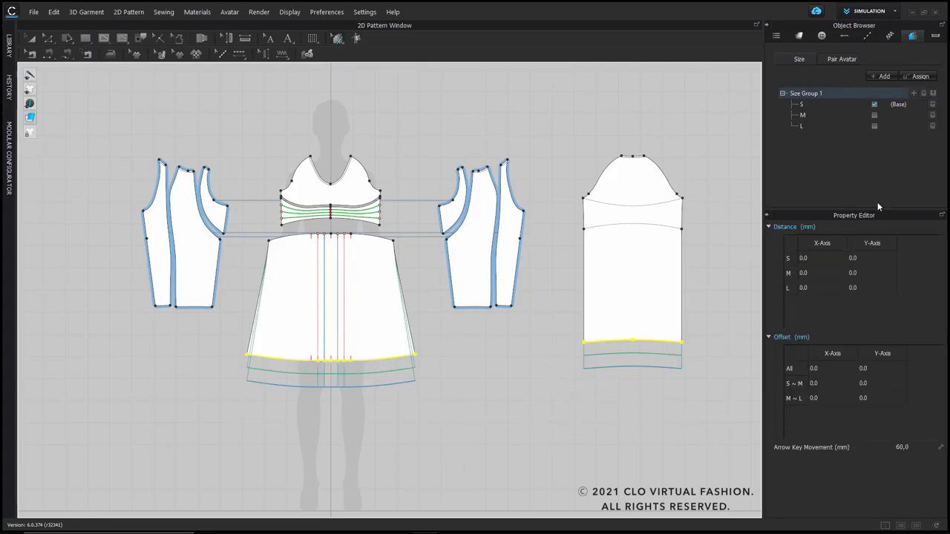
Step: Set the grading increment to 30 mm and grade both side edges of the front bodice, waistband and skirt outward
{"action": "double_click", "coordinate": [917, 447]}
{"action": "left_click", "coordinate": [418, 304]}
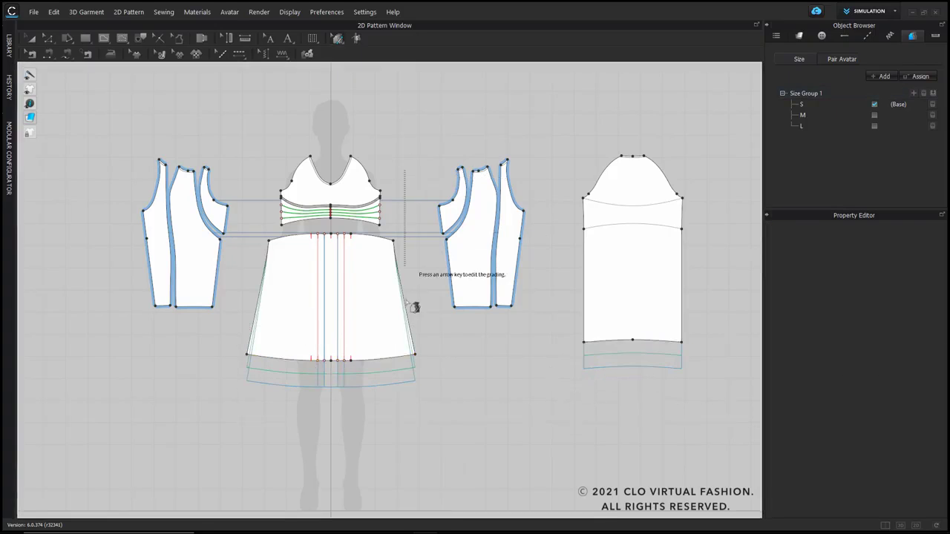
{"action": "left_click_drag", "start_coordinate": [435, 172], "coordinate": [385, 379]}
{"action": "key", "text": "Right"}
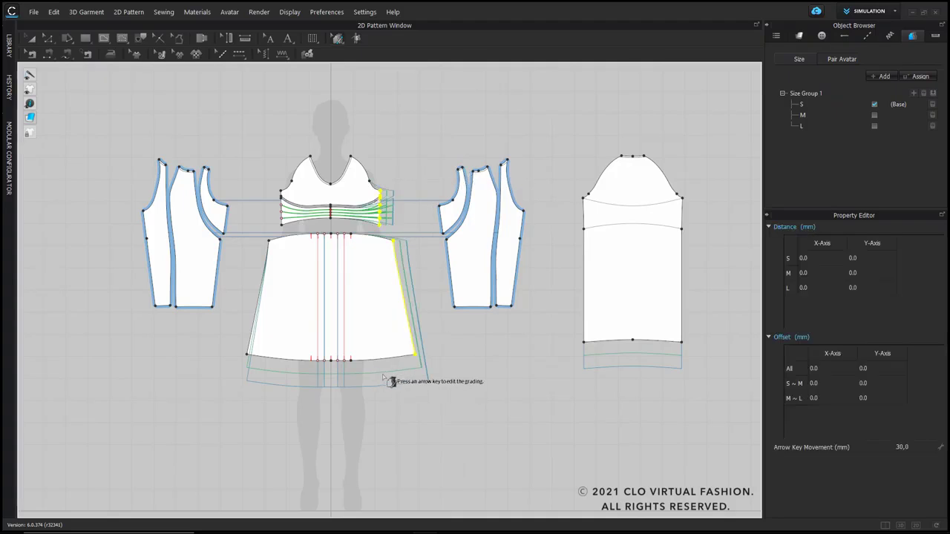
{"action": "left_click_drag", "start_coordinate": [255, 179], "coordinate": [297, 378]}
{"action": "key", "text": "Left"}
Step: Grade both side edges of the sleeve outward by 30 mm per size
{"action": "left_click_drag", "start_coordinate": [562, 183], "coordinate": [608, 375]}
{"action": "key", "text": "Left"}
{"action": "left_click_drag", "start_coordinate": [709, 178], "coordinate": [667, 385]}
{"action": "key", "text": "Right"}
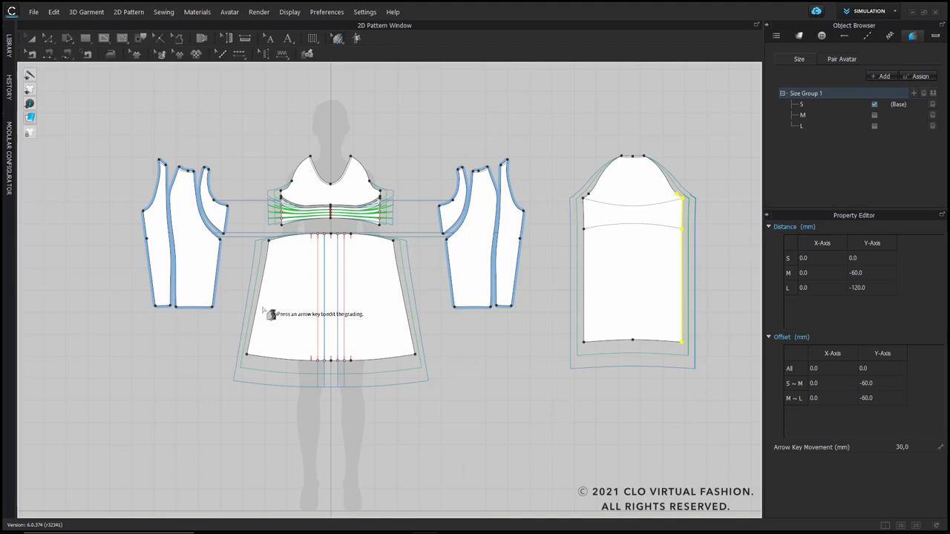
Step: Grade the back panels by 30 mm per size, moving the hem points downward and both outer side edges outward
{"action": "left_click_drag", "start_coordinate": [436, 273], "coordinate": [545, 343]}
{"action": "key", "text": "Down"}
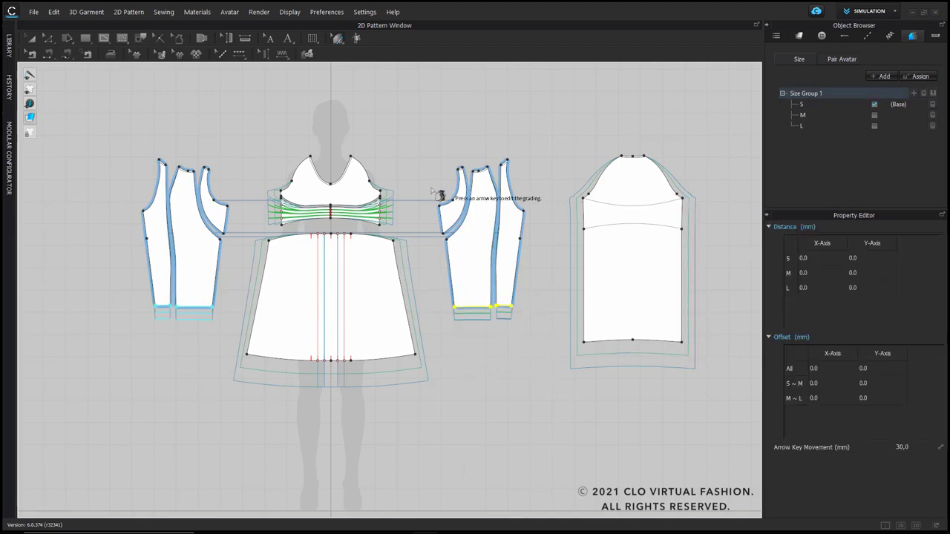
{"action": "left_click_drag", "start_coordinate": [441, 198], "coordinate": [470, 329]}
{"action": "key", "text": "Left"}
{"action": "left_click_drag", "start_coordinate": [540, 175], "coordinate": [513, 329]}
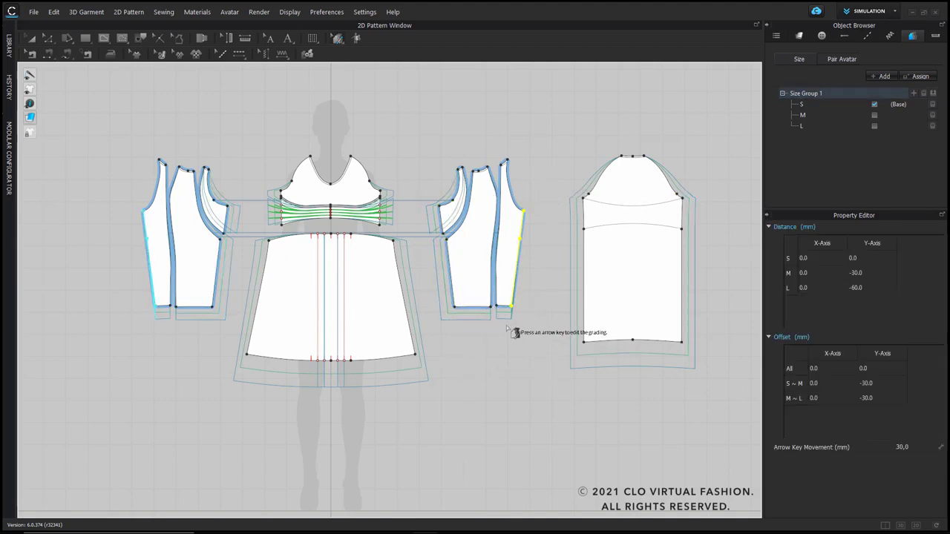
{"action": "key", "text": "Right"}
{"action": "left_click", "coordinate": [510, 361]}
Step: Grade the two armhole points of the front bodice outward by 15 mm per size
{"action": "scroll", "coordinate": [357, 162], "scroll_direction": "up", "scroll_amount": 5}
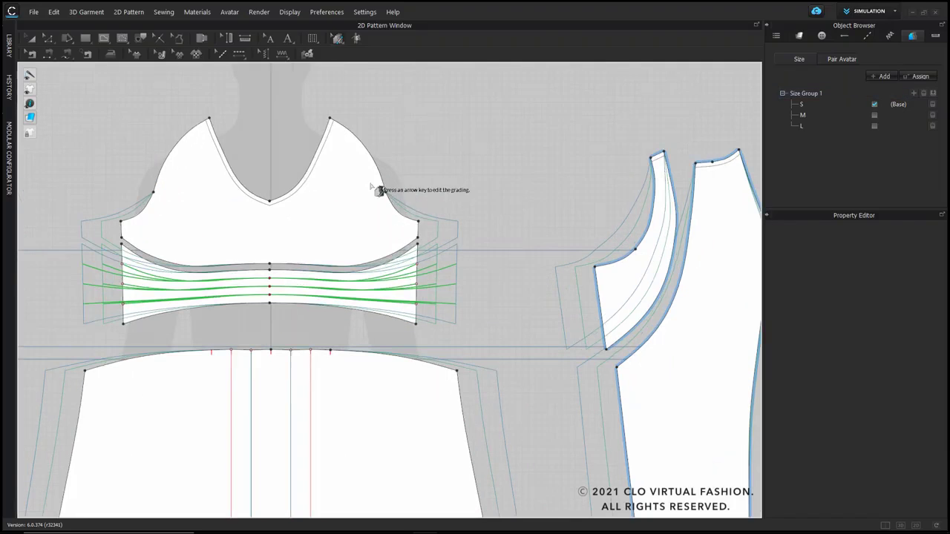
{"action": "left_click", "coordinate": [386, 193]}
{"action": "left_click", "coordinate": [902, 447]}
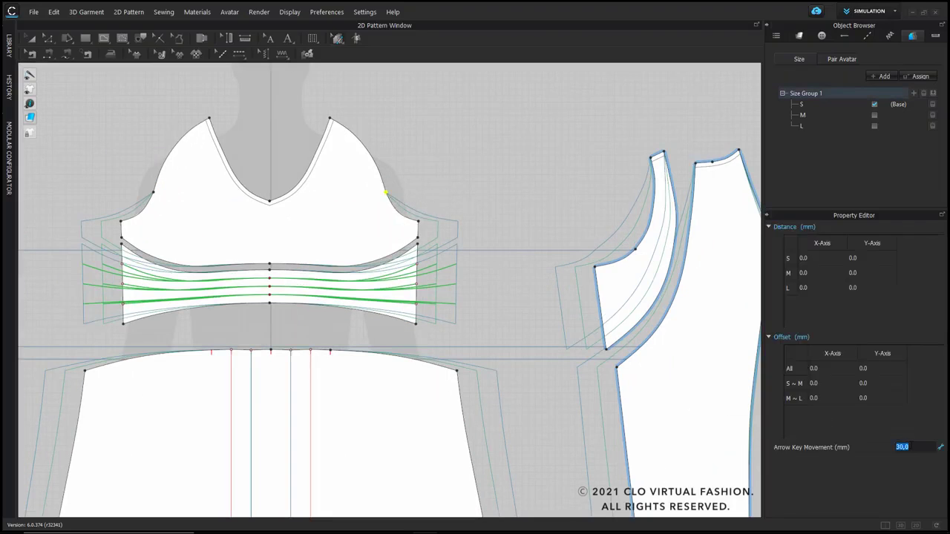
{"action": "key", "text": "Right"}
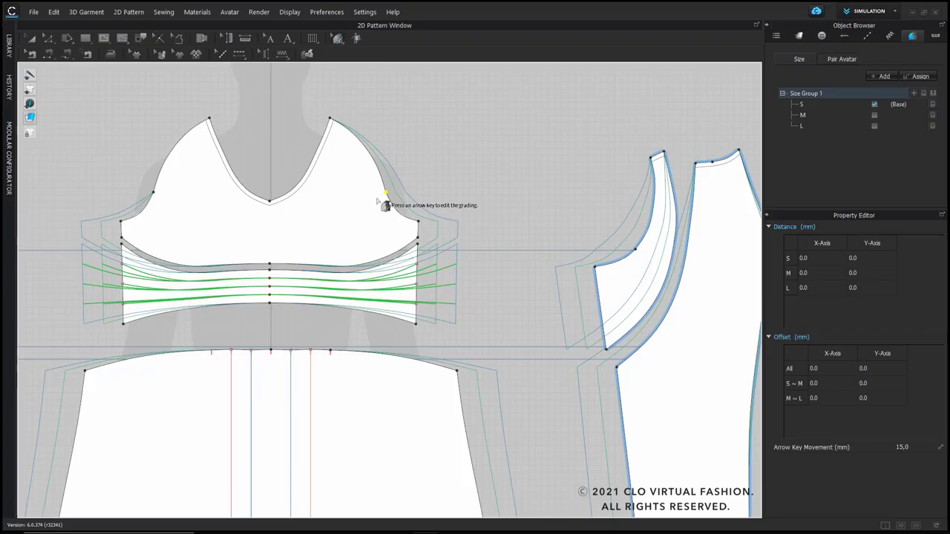
{"action": "left_click", "coordinate": [153, 193]}
{"action": "key", "text": "Left"}
Step: Grade the two shoulder points of the front bodice outward by 5 mm per size
{"action": "left_click", "coordinate": [918, 447]}
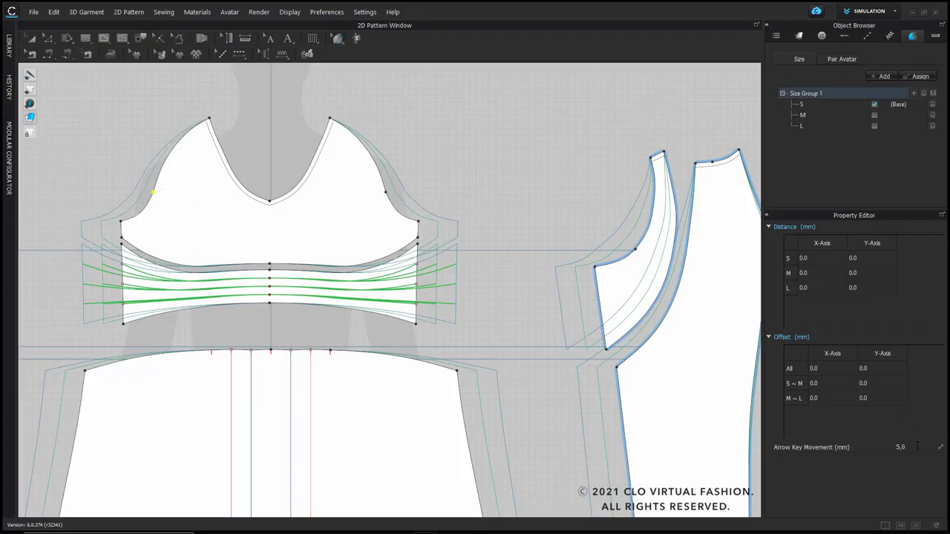
{"action": "left_click_drag", "start_coordinate": [205, 95], "coordinate": [238, 136]}
{"action": "key", "text": "Left"}
{"action": "left_click_drag", "start_coordinate": [316, 98], "coordinate": [339, 143]}
{"action": "key", "text": "Right"}
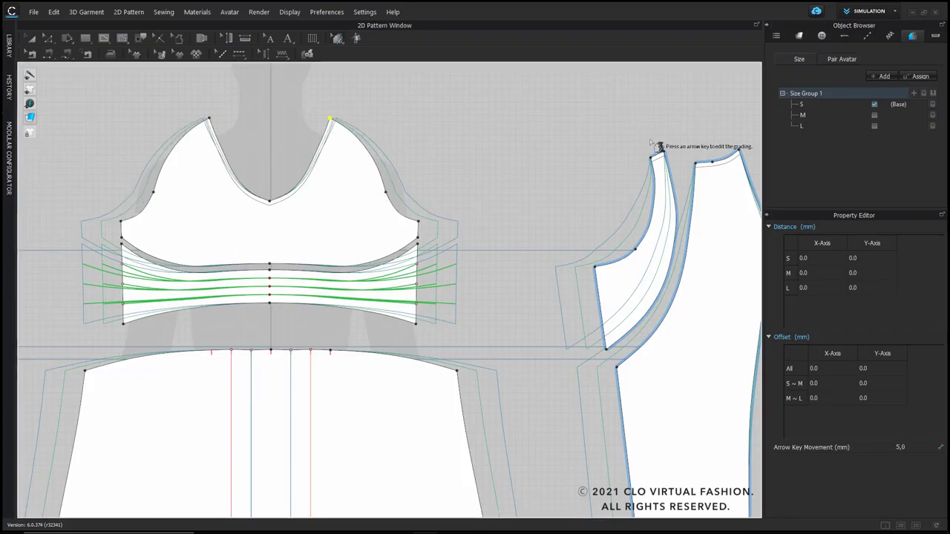
Step: Grade the shoulder points of the back panels outward by 5 mm per size
{"action": "scroll", "coordinate": [650, 141], "scroll_direction": "down", "scroll_amount": 3}
{"action": "middle_click_drag", "start_coordinate": [651, 141], "coordinate": [419, 165]}
{"action": "middle_click_drag", "start_coordinate": [719, 142], "coordinate": [562, 168]}
{"action": "left_click_drag", "start_coordinate": [562, 169], "coordinate": [636, 179]}
{"action": "key", "text": "Left"}
{"action": "key", "text": "Right"}
{"action": "left_click", "coordinate": [659, 160]}
Step: Show the 3D garment beside the 2D patterns and apply the 07_Aforsize.pos pose to the avatar with Pose Only
{"action": "scroll", "coordinate": [403, 340], "scroll_direction": "down", "scroll_amount": 3}
{"action": "middle_click_drag", "start_coordinate": [401, 402], "coordinate": [479, 350]}
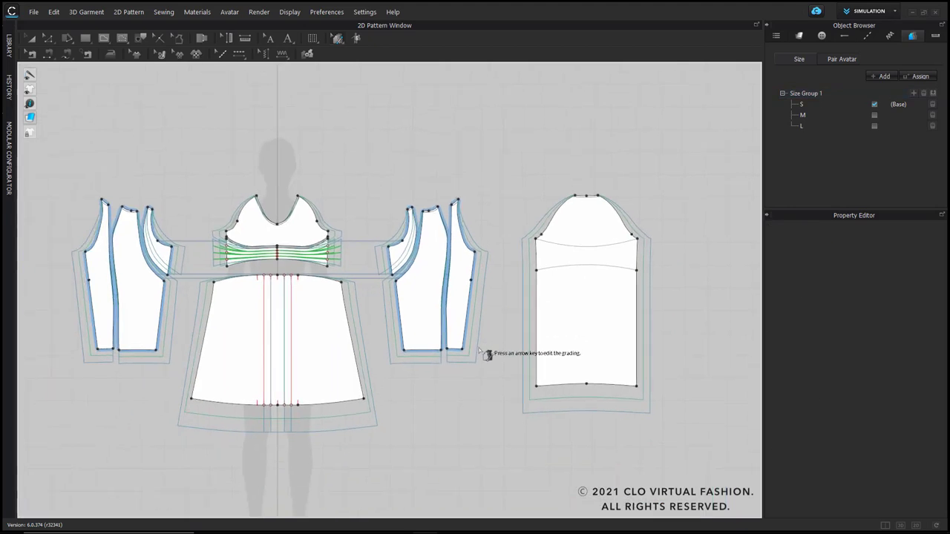
{"action": "scroll", "coordinate": [620, 454], "scroll_direction": "down", "scroll_amount": 1}
{"action": "middle_click_drag", "start_coordinate": [619, 454], "coordinate": [550, 399]}
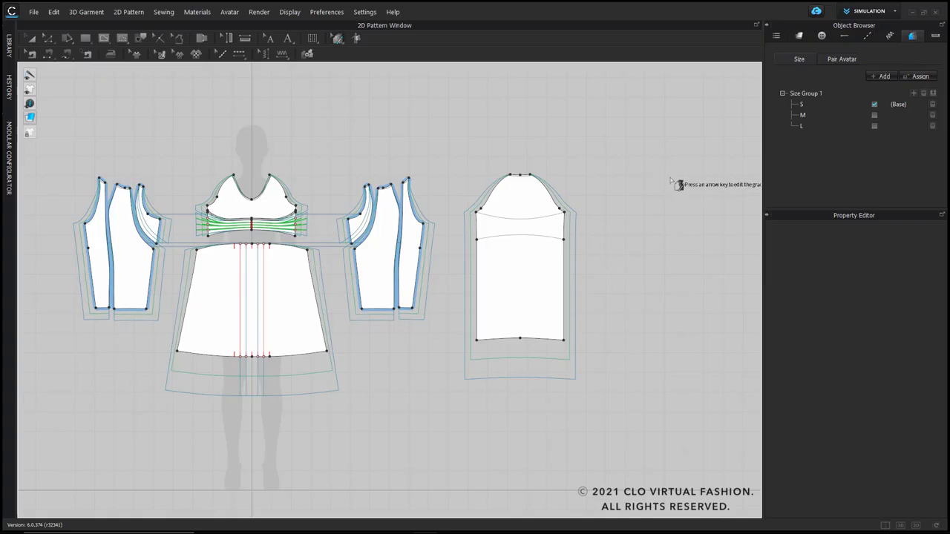
{"action": "left_click", "coordinate": [886, 526]}
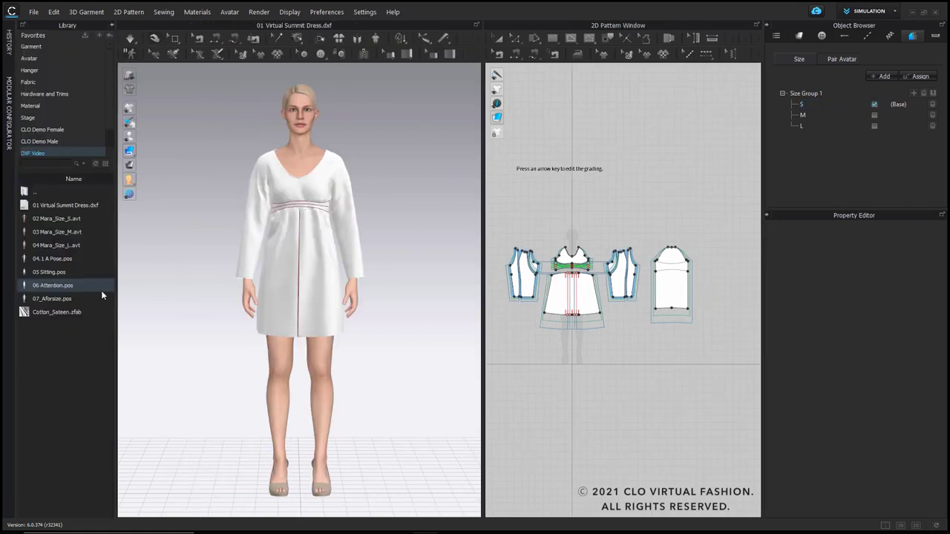
{"action": "left_click_drag", "start_coordinate": [48, 298], "coordinate": [306, 280]}
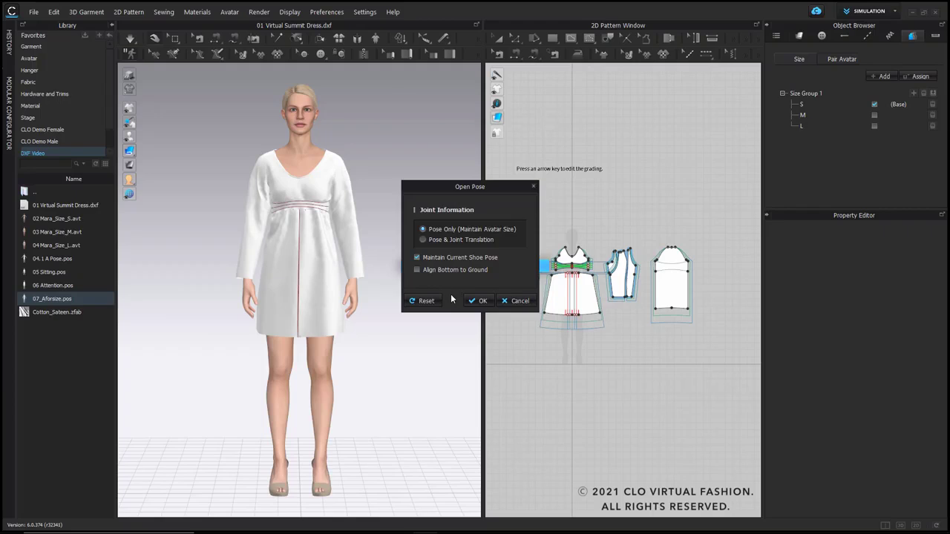
{"action": "left_click", "coordinate": [478, 301]}
{"action": "scroll", "coordinate": [512, 312], "scroll_direction": "up", "scroll_amount": 2}
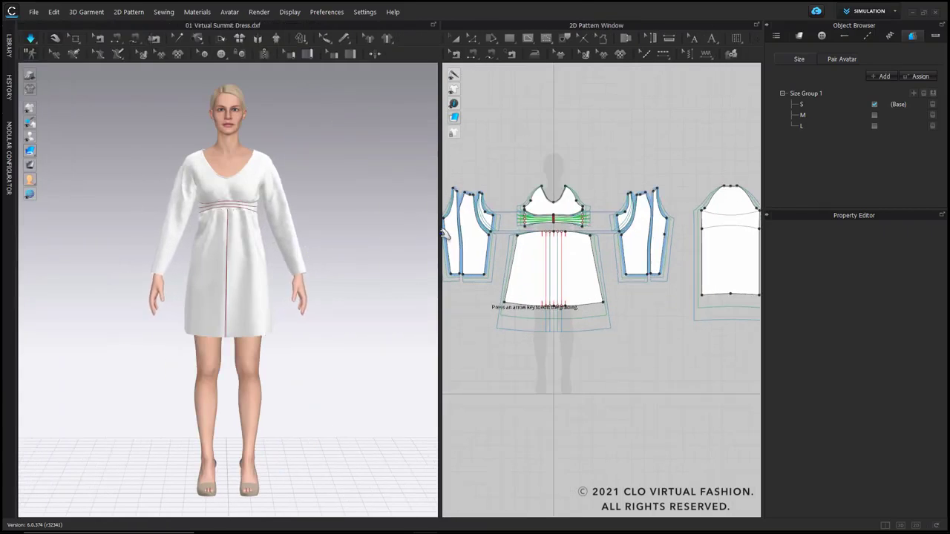
Step: Leave grading editing, widen the 2D pattern window and bring back the list of graded sizes
{"action": "left_click", "coordinate": [453, 38]}
{"action": "left_click_drag", "start_coordinate": [438, 164], "coordinate": [346, 159]}
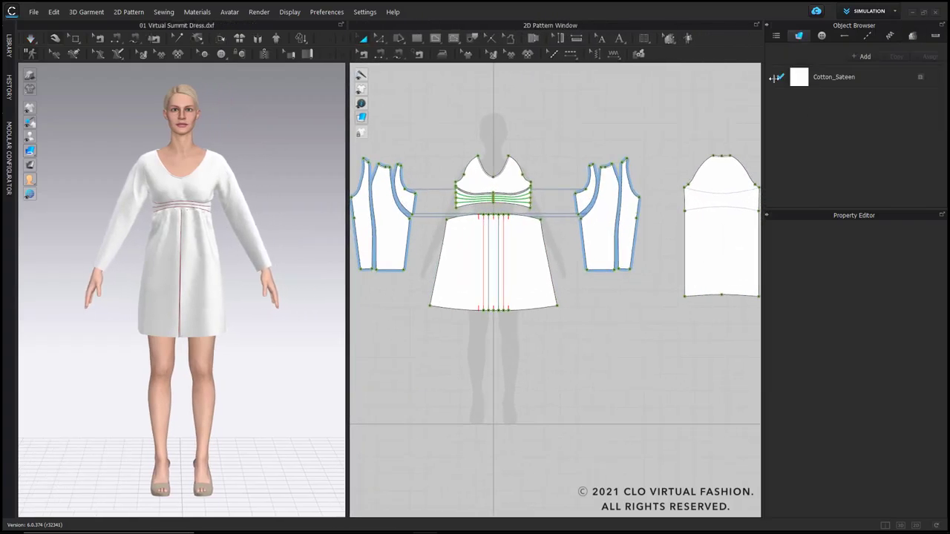
{"action": "left_click", "coordinate": [912, 36]}
{"action": "scroll", "coordinate": [545, 146], "scroll_direction": "down", "scroll_amount": 2}
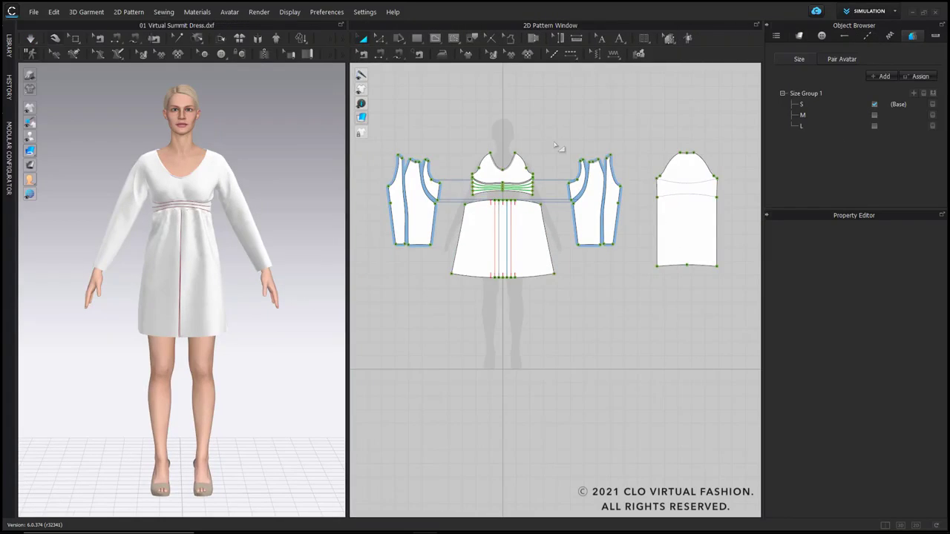
{"action": "middle_click_drag", "start_coordinate": [560, 147], "coordinate": [553, 162]}
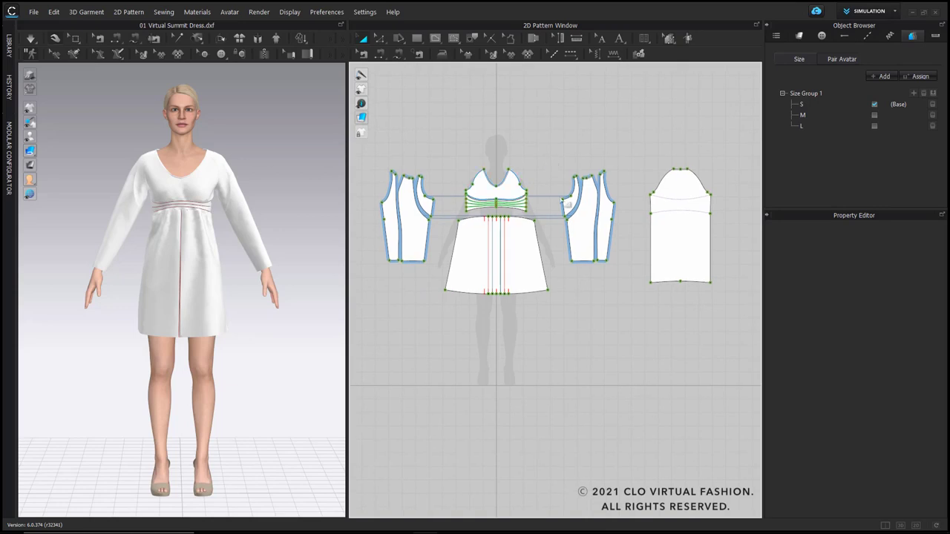
Step: Save the 3D state of size S for review and pair size M with the avatar 03 Mara_Size_M.avt
{"action": "left_click", "coordinate": [835, 62]}
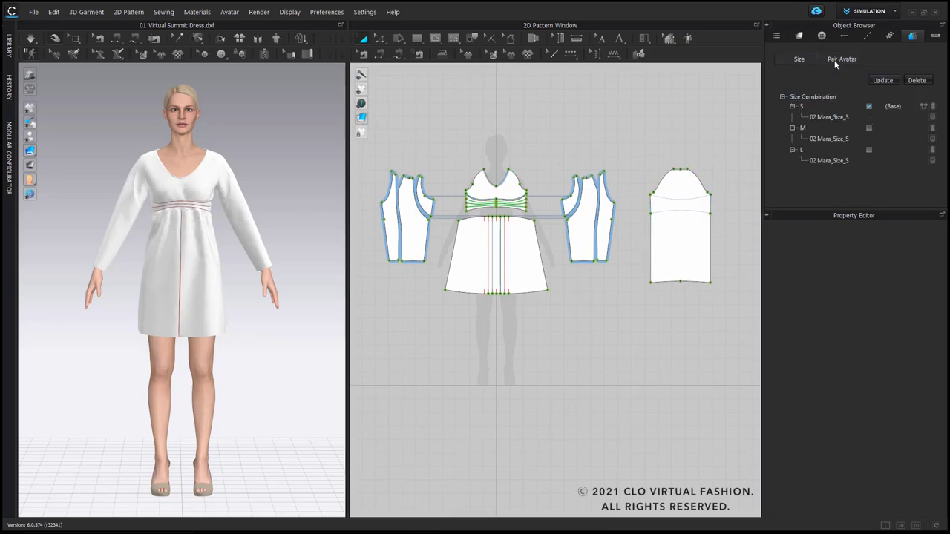
{"action": "left_click", "coordinate": [924, 107]}
{"action": "left_click", "coordinate": [934, 129]}
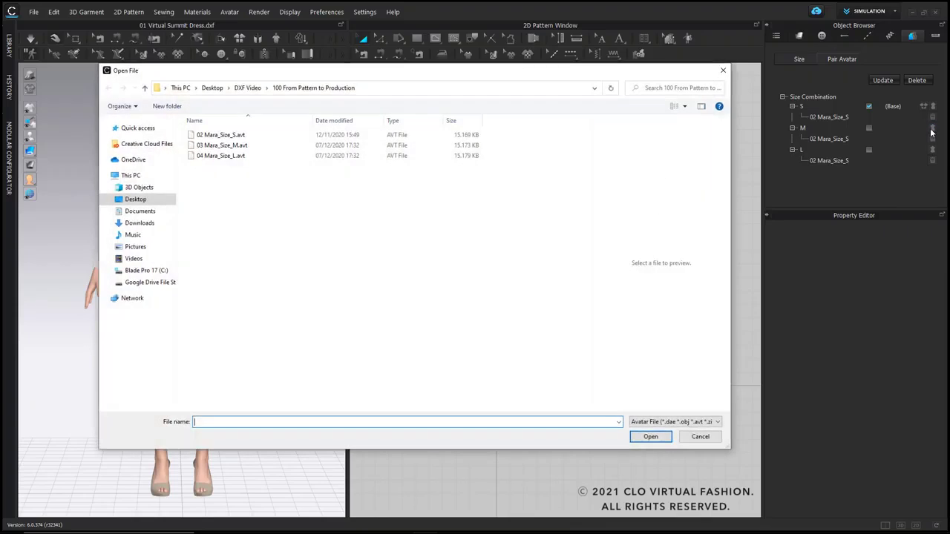
{"action": "left_click", "coordinate": [236, 145]}
{"action": "left_click", "coordinate": [651, 436]}
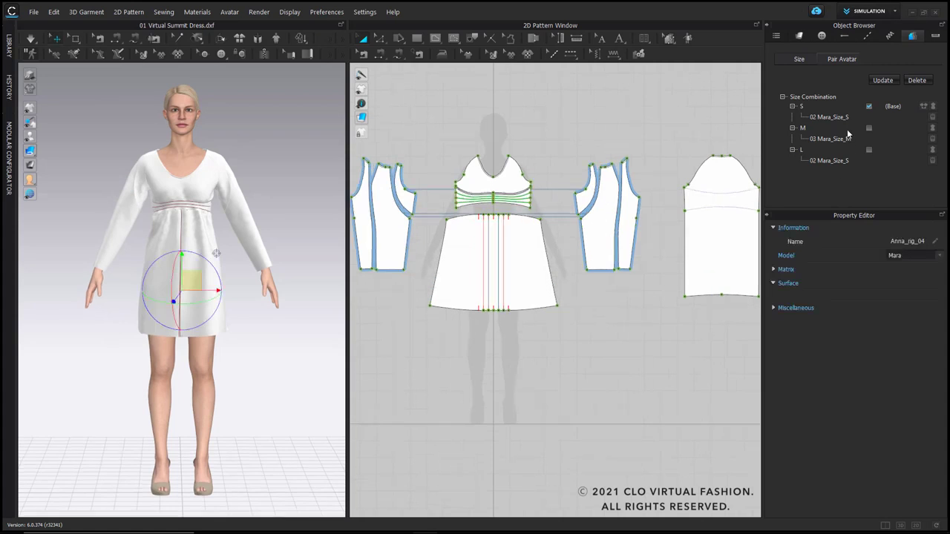
Step: Pair size L with the avatar 04 Mara_Size_L.avt
{"action": "left_click", "coordinate": [934, 151]}
{"action": "left_click", "coordinate": [214, 157]}
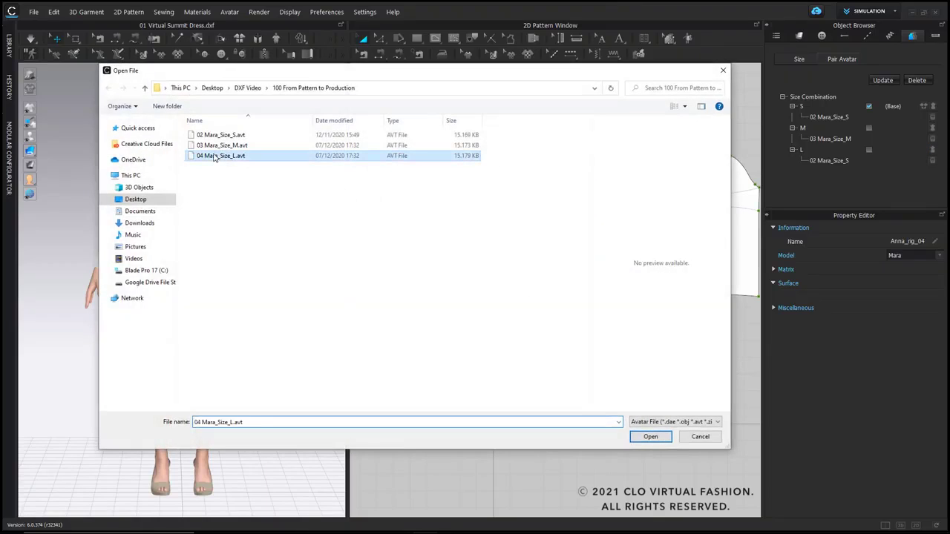
{"action": "left_click", "coordinate": [640, 438]}
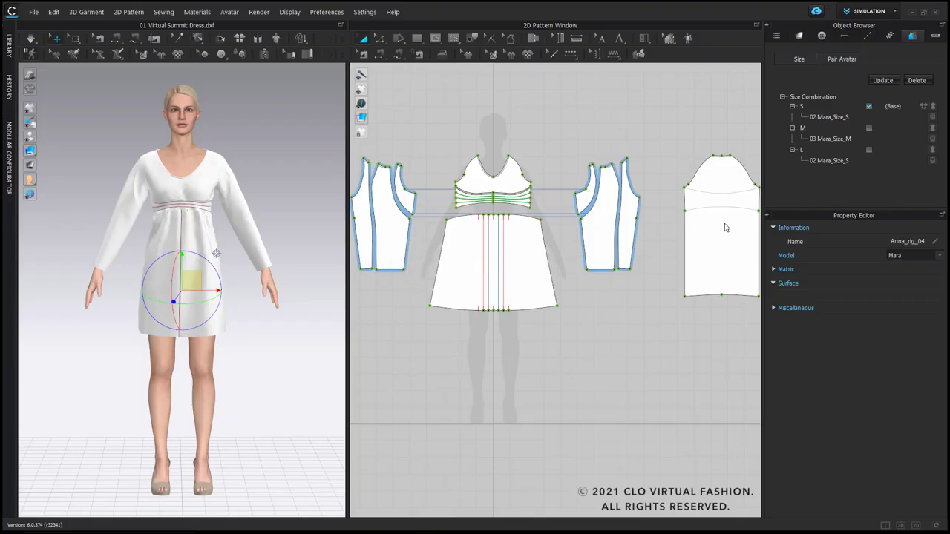
Step: Switch to size M, simulate and pull the dress into place on its avatar, and save its 3D state for review
{"action": "left_click", "coordinate": [868, 128]}
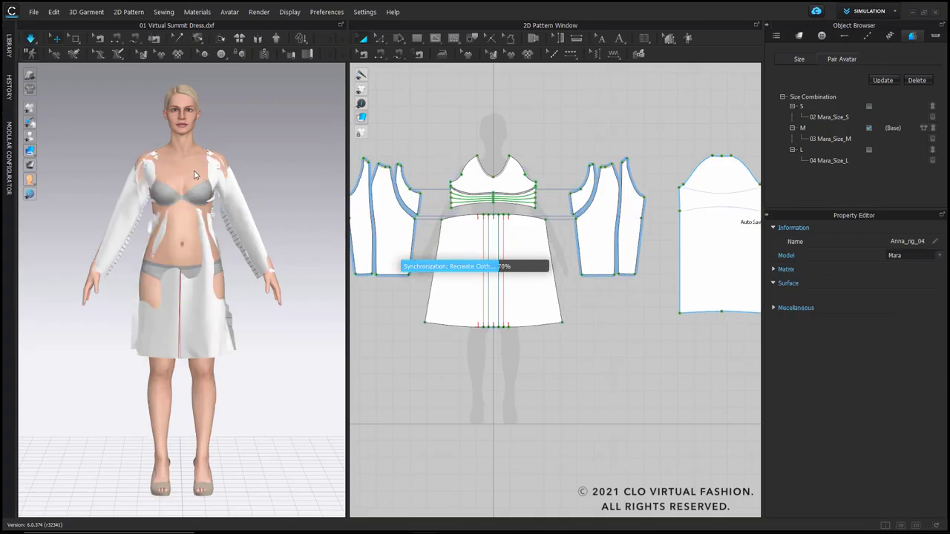
{"action": "key", "text": "space"}
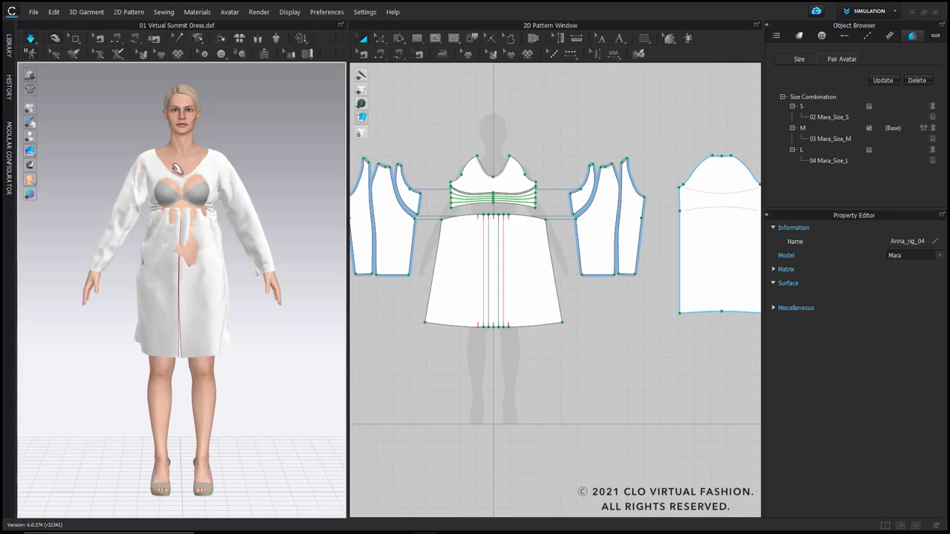
{"action": "right_click_drag", "start_coordinate": [187, 211], "coordinate": [167, 220]}
{"action": "left_click_drag", "start_coordinate": [168, 219], "coordinate": [165, 198]}
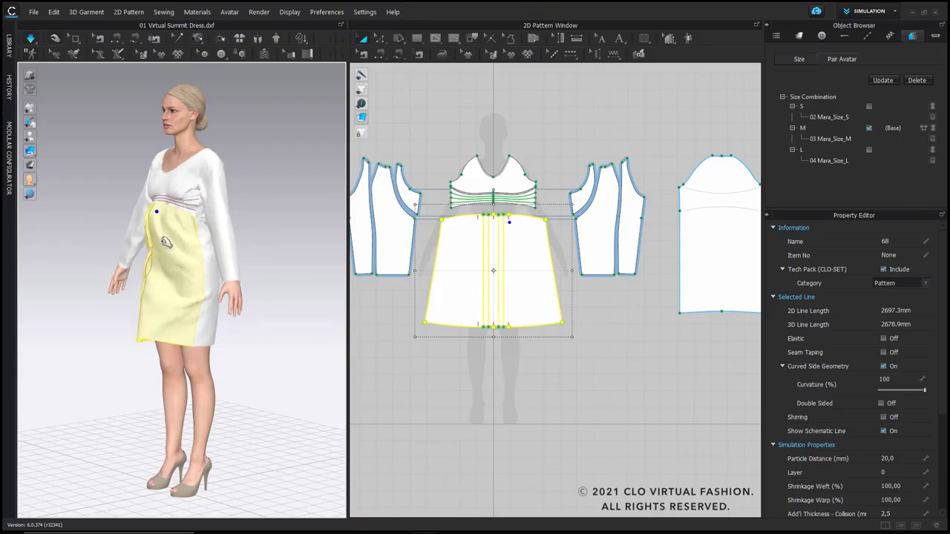
{"action": "right_click_drag", "start_coordinate": [165, 197], "coordinate": [64, 291]}
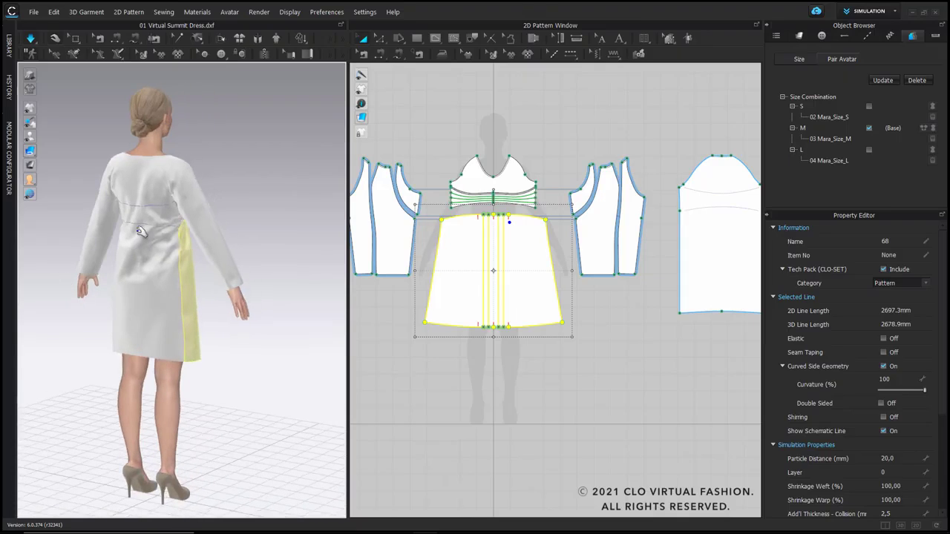
{"action": "left_click_drag", "start_coordinate": [164, 234], "coordinate": [154, 245]}
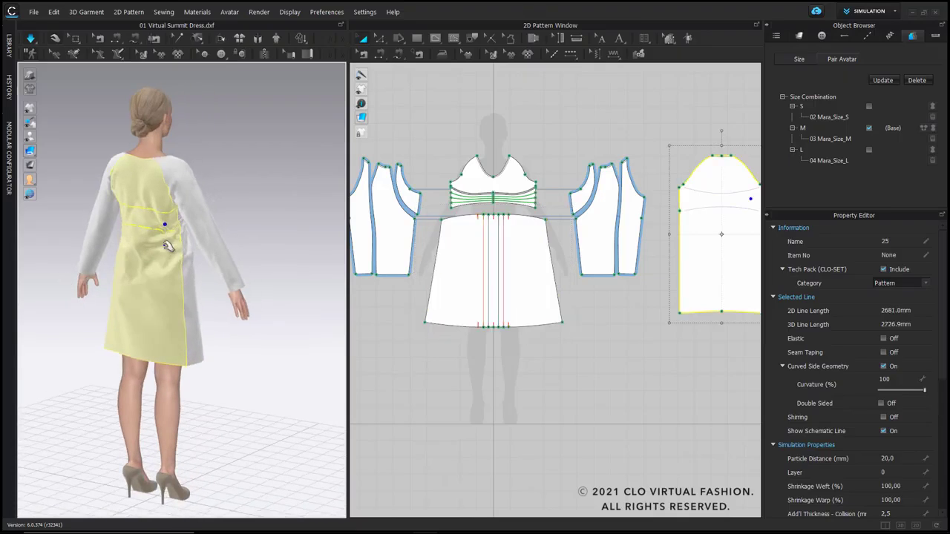
{"action": "right_click_drag", "start_coordinate": [121, 238], "coordinate": [374, 238]}
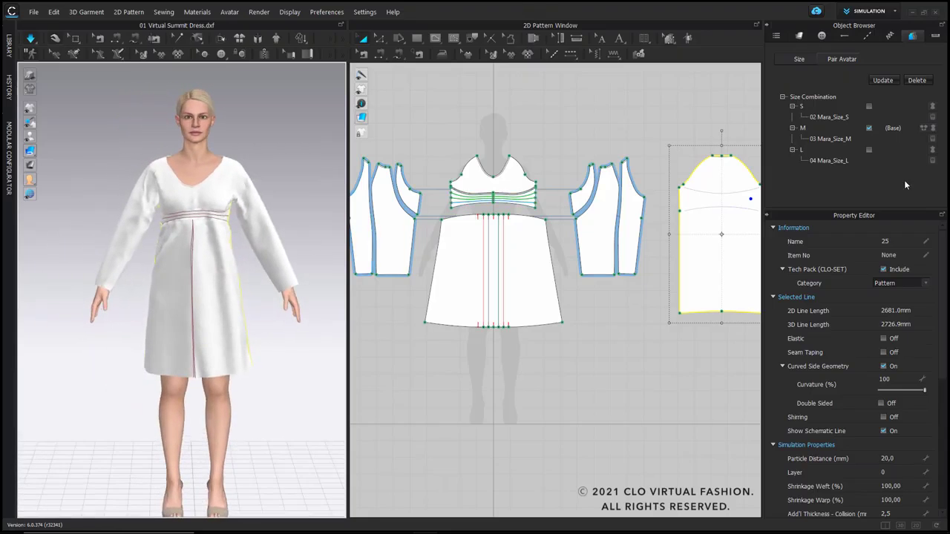
{"action": "left_click", "coordinate": [924, 130]}
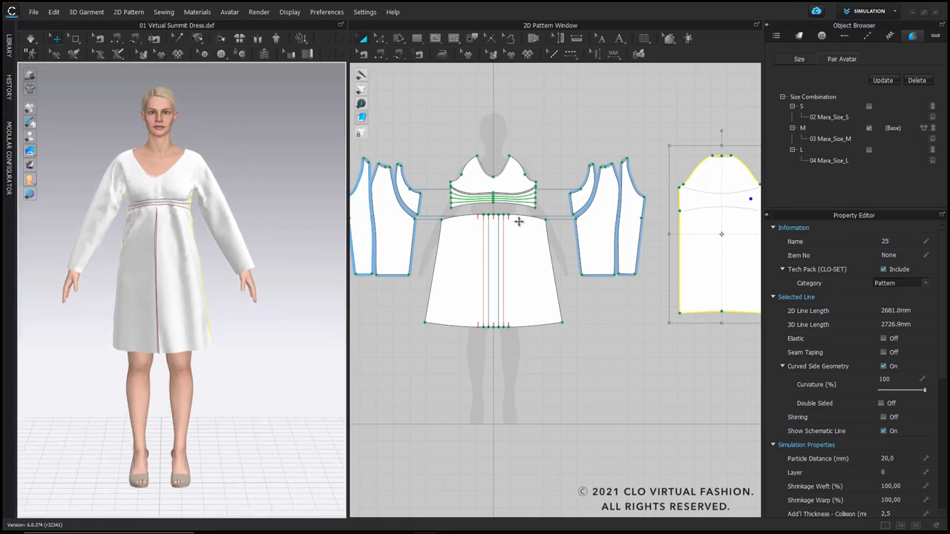
Step: Switch to size L and simulate it on its avatar, pulling the front bodice and skirt into place
{"action": "left_click", "coordinate": [869, 151]}
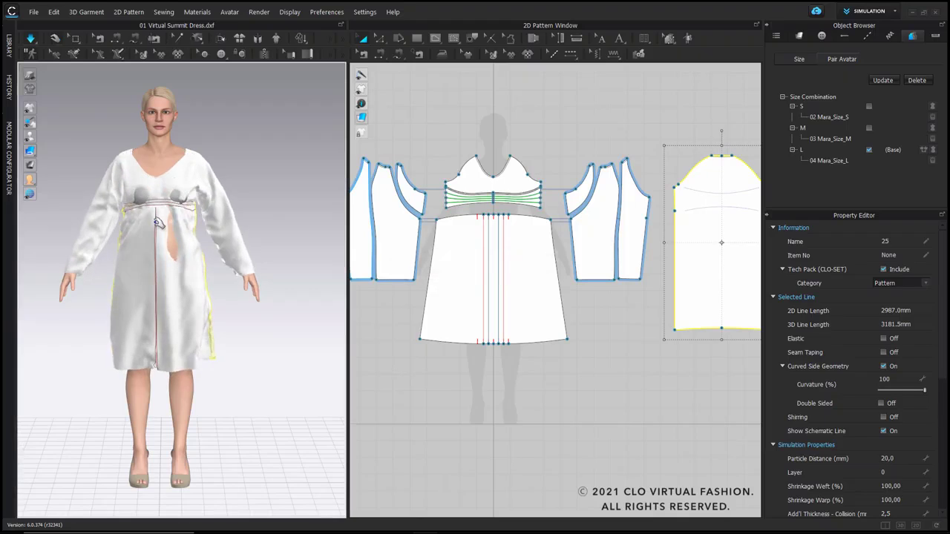
{"action": "right_click_drag", "start_coordinate": [200, 184], "coordinate": [182, 187]}
{"action": "left_click", "coordinate": [182, 187]}
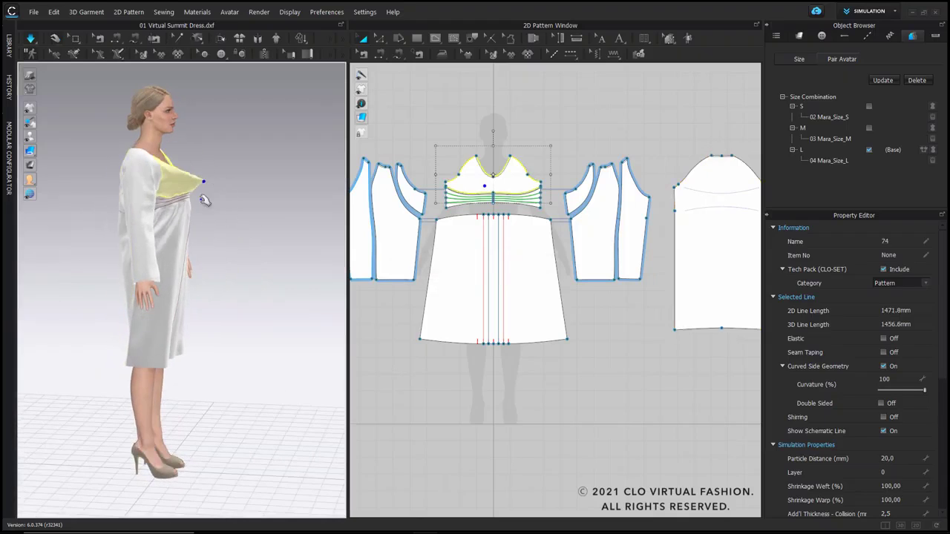
{"action": "key", "text": "2"}
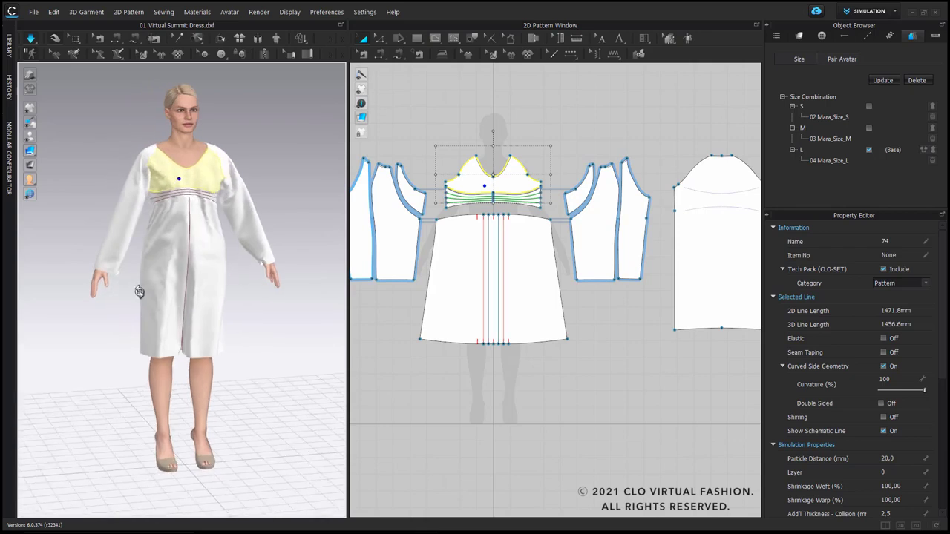
{"action": "left_click", "coordinate": [182, 291]}
{"action": "key", "text": "8"}
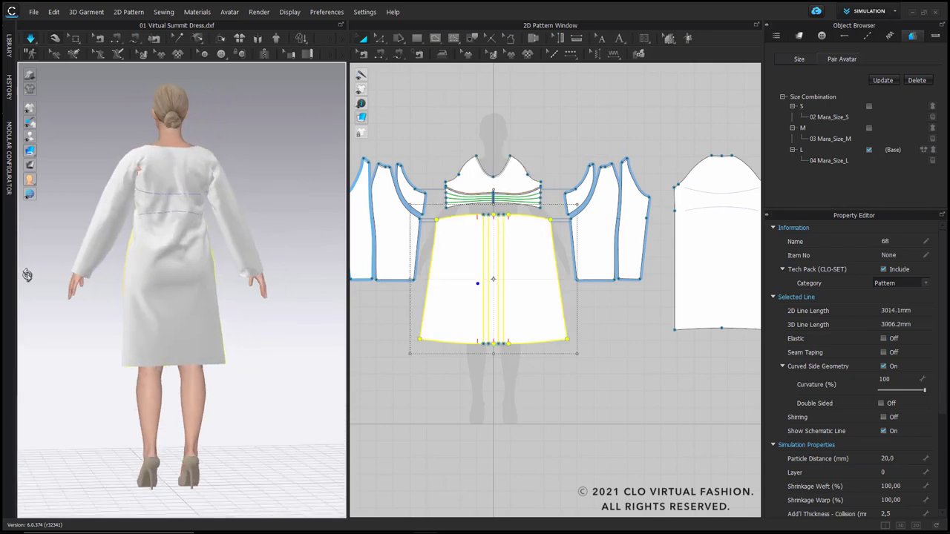
Step: Pull the back panel and sleeve of the size L dress into place and stop the simulation
{"action": "left_click", "coordinate": [127, 205]}
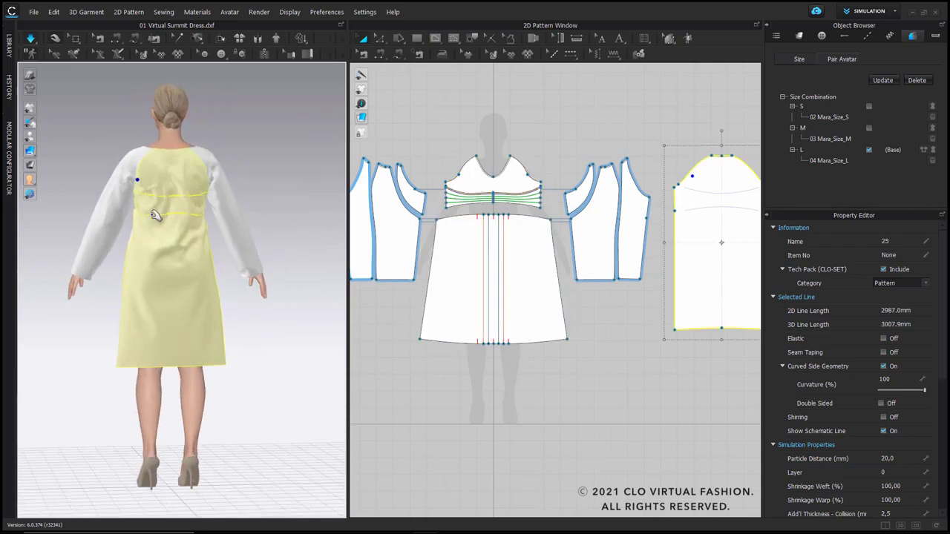
{"action": "left_click", "coordinate": [129, 215]}
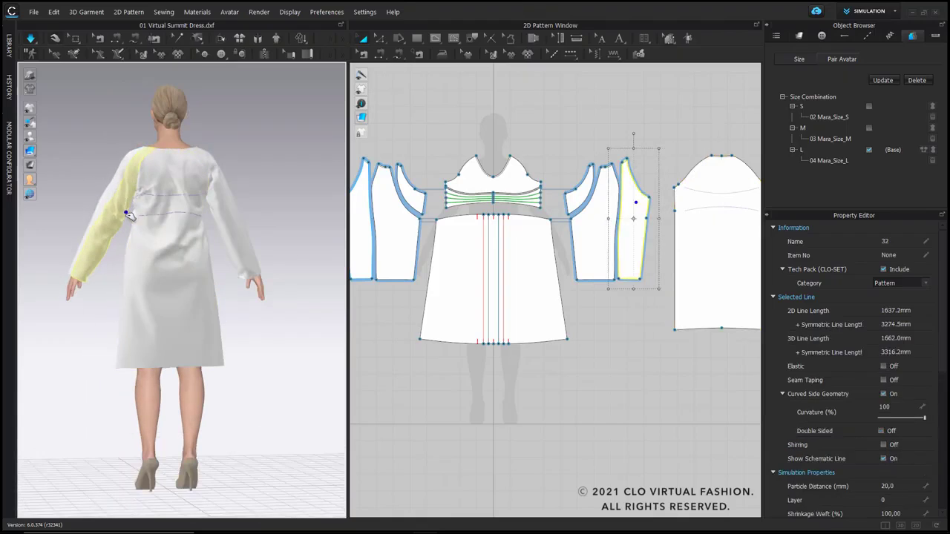
{"action": "right_click_drag", "start_coordinate": [123, 251], "coordinate": [285, 247]}
{"action": "right_click_drag", "start_coordinate": [322, 251], "coordinate": [312, 218]}
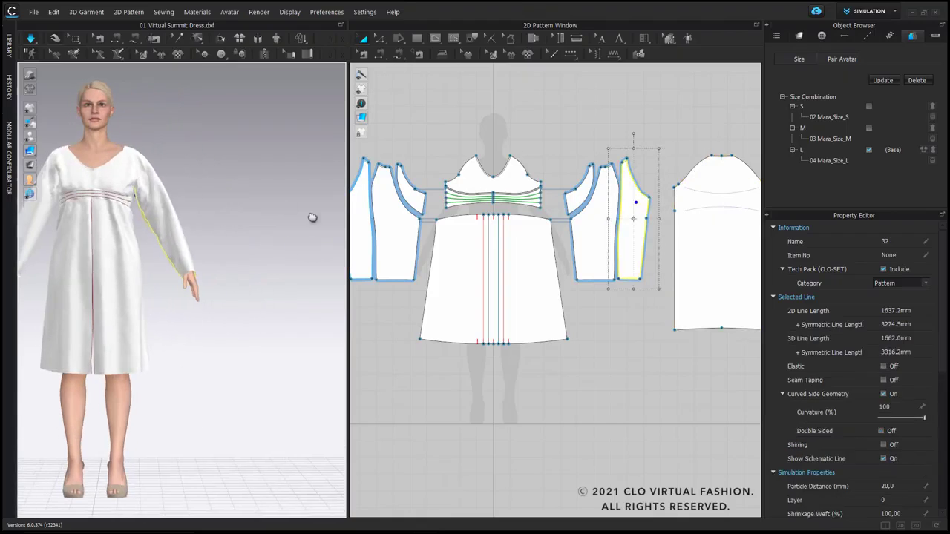
{"action": "middle_click_drag", "start_coordinate": [186, 180], "coordinate": [288, 196]}
{"action": "key", "text": "space"}
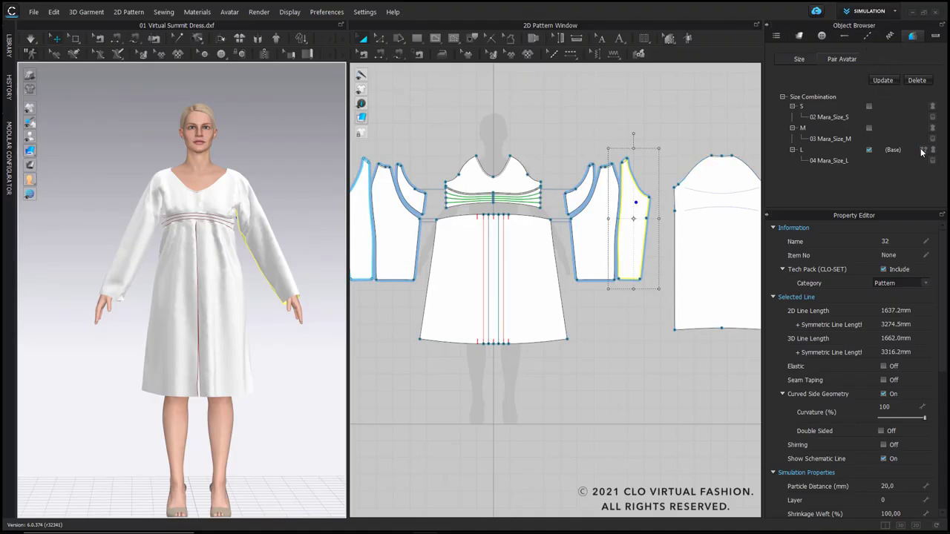
Step: Compare the S, M and L dresses side by side from several angles in Review mode, and return to Simulation mode
{"action": "left_click", "coordinate": [860, 10]}
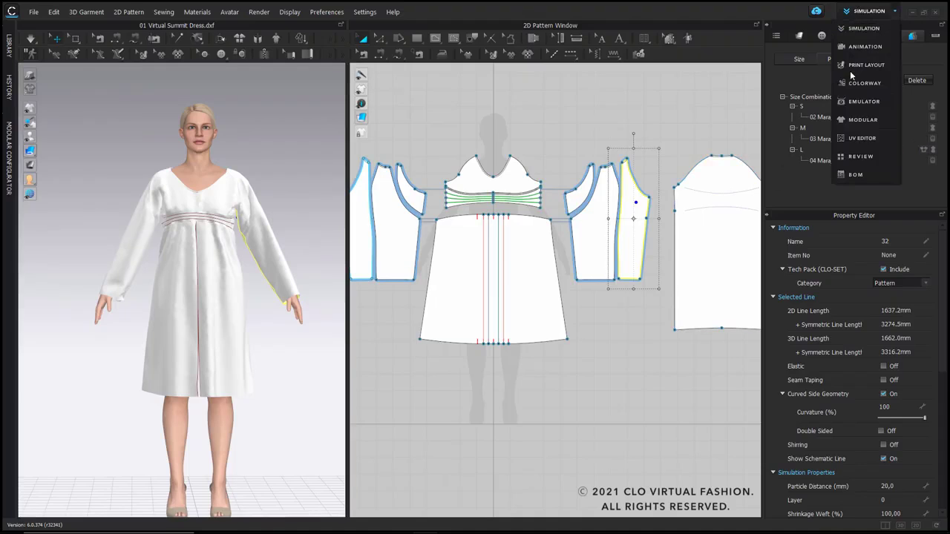
{"action": "left_click", "coordinate": [856, 157]}
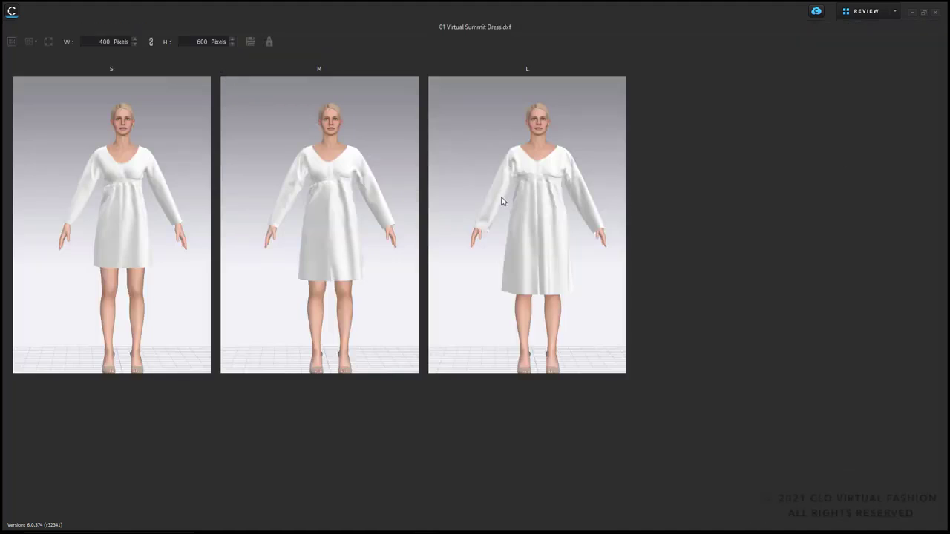
{"action": "scroll", "coordinate": [136, 187], "scroll_direction": "down", "scroll_amount": 2}
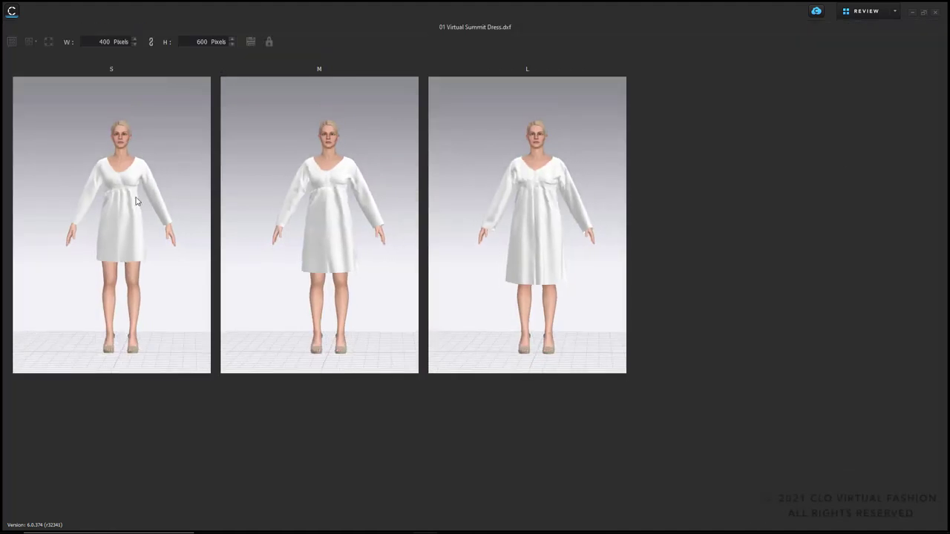
{"action": "right_click_drag", "start_coordinate": [136, 196], "coordinate": [38, 196]}
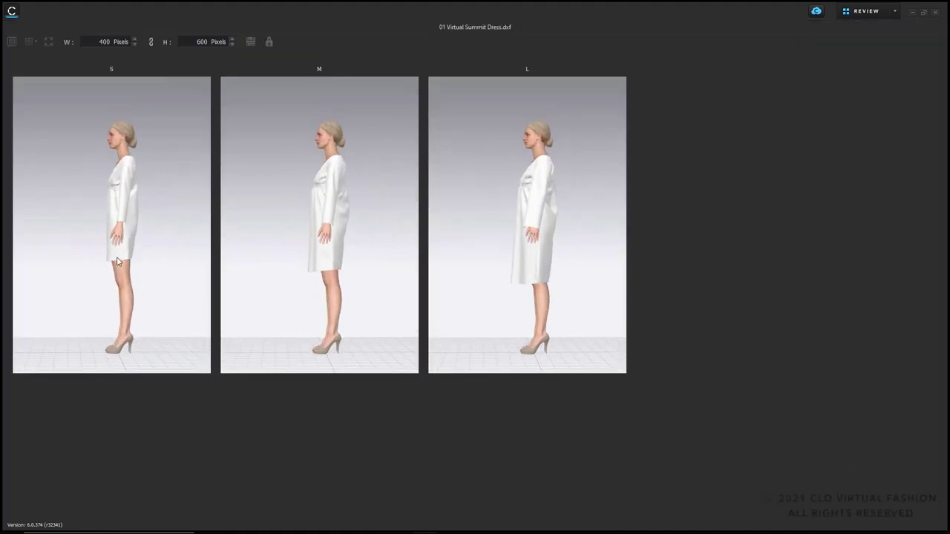
{"action": "right_click_drag", "start_coordinate": [109, 236], "coordinate": [233, 235]}
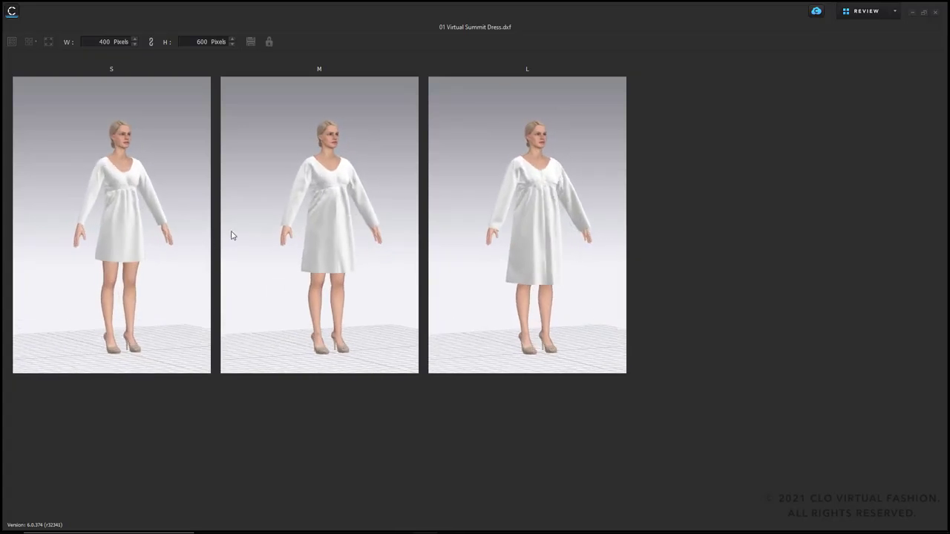
{"action": "scroll", "coordinate": [173, 181], "scroll_direction": "up", "scroll_amount": 4}
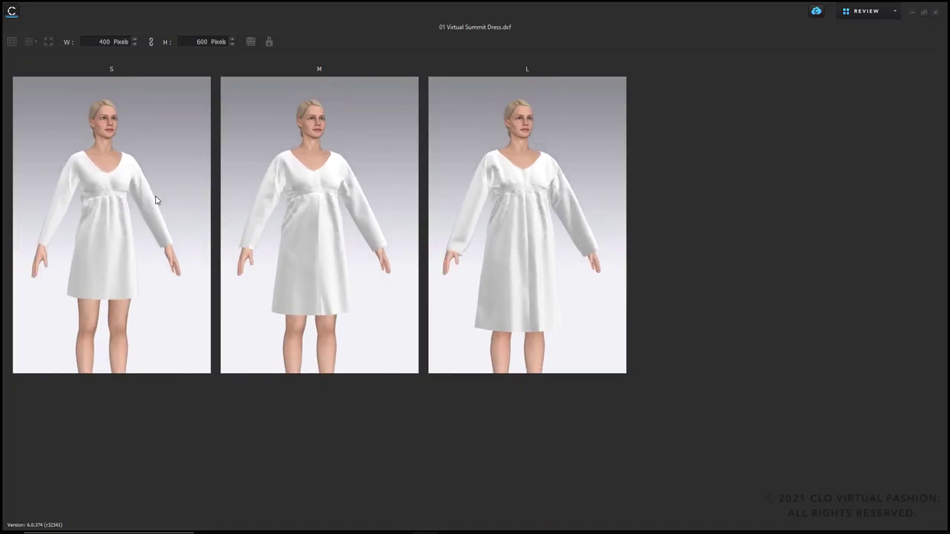
{"action": "left_click", "coordinate": [875, 13]}
{"action": "left_click", "coordinate": [865, 29]}
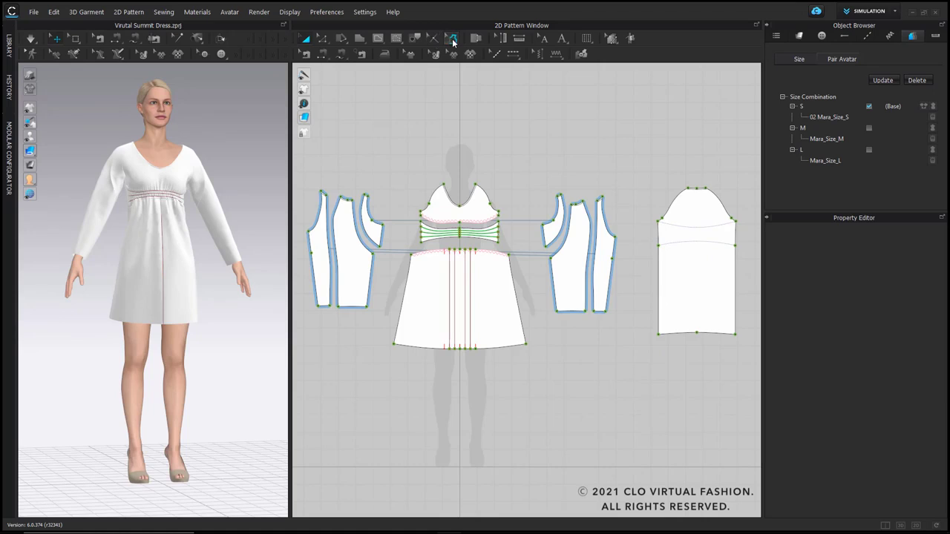
Step: Add a 10 mm seam allowance around the outlines of all pattern pieces
{"action": "left_click", "coordinate": [453, 40]}
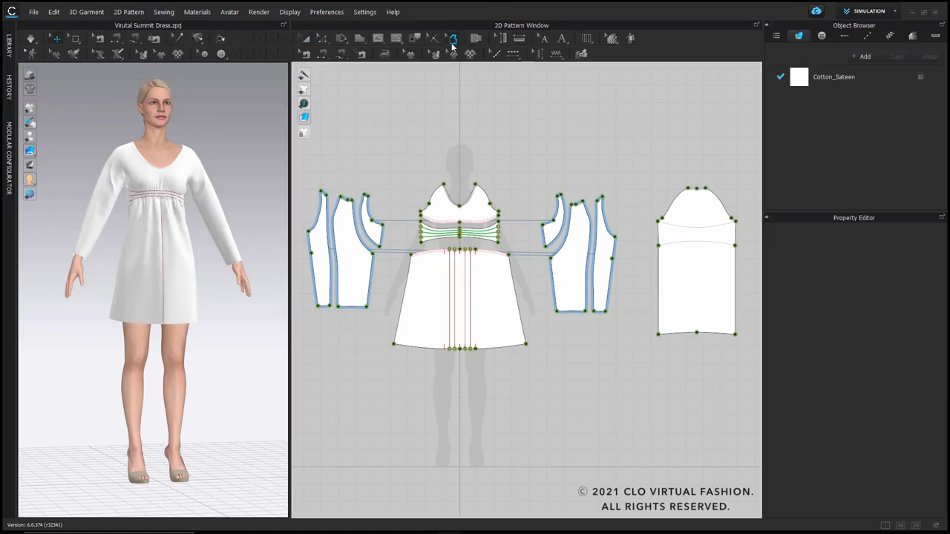
{"action": "left_click_drag", "start_coordinate": [300, 156], "coordinate": [761, 399]}
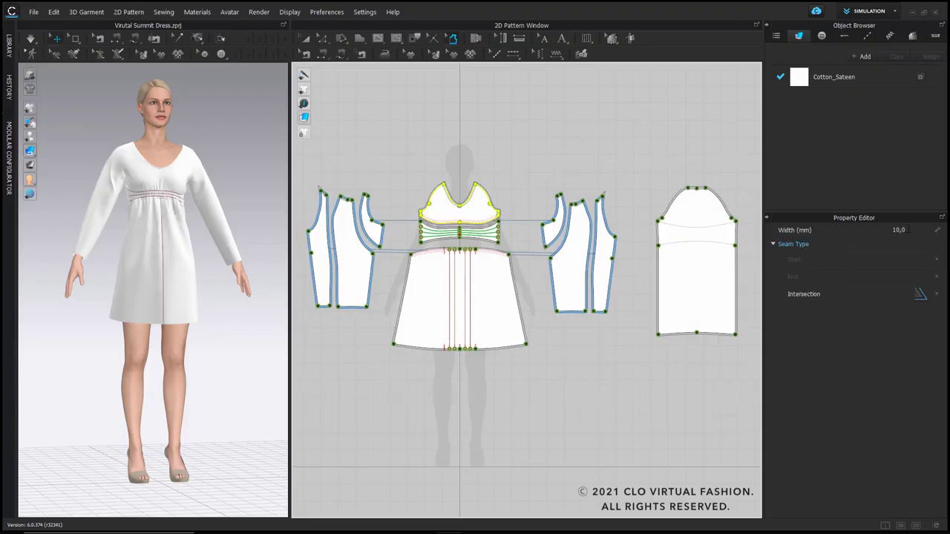
{"action": "left_click", "coordinate": [441, 399]}
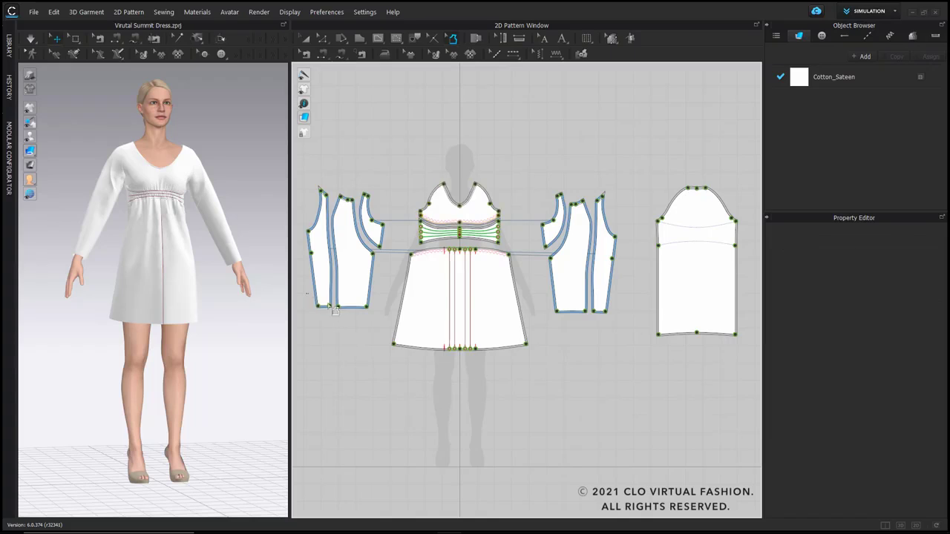
Step: Set the seam allowance of all hem edges on the sleeve panels, front skirt and back piece to 30 mm
{"action": "left_click_drag", "start_coordinate": [305, 293], "coordinate": [753, 416]}
{"action": "left_click", "coordinate": [900, 230]}
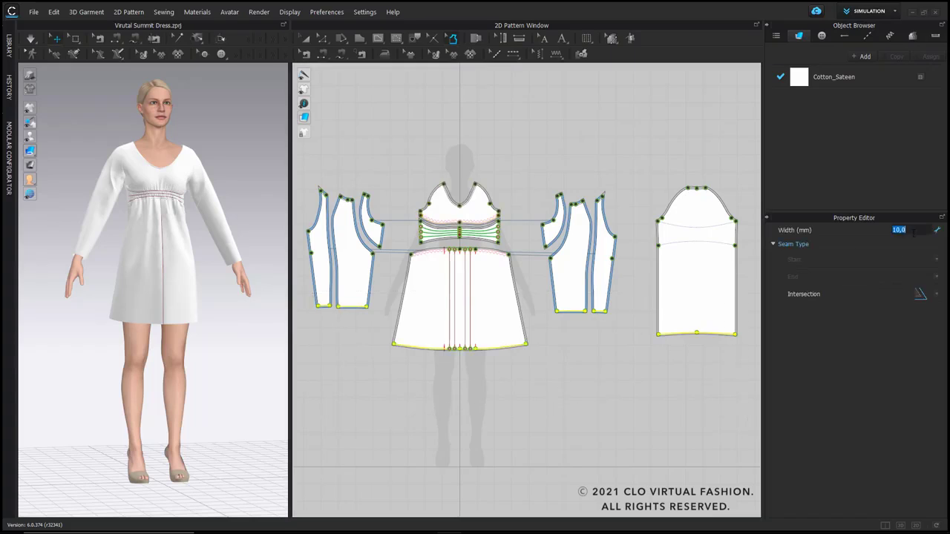
{"action": "type", "text": "30"}
{"action": "key", "text": "Return"}
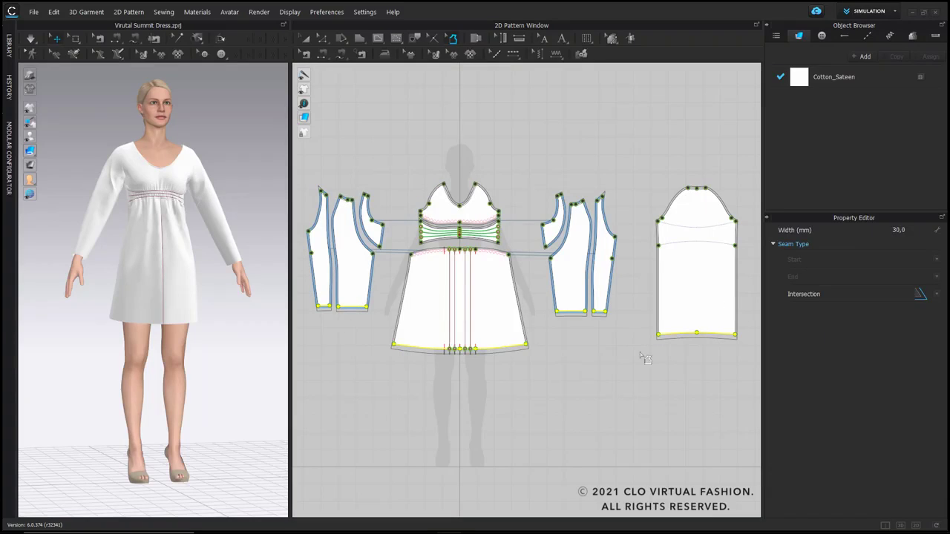
Step: Narrow the seam allowance along the neckline edges, leaving out the two armhole curves of the front bodice
{"action": "left_click_drag", "start_coordinate": [319, 156], "coordinate": [746, 223]}
{"action": "scroll", "coordinate": [433, 202], "scroll_direction": "up", "scroll_amount": 4}
{"action": "left_click", "coordinate": [431, 190], "text": "shift"}
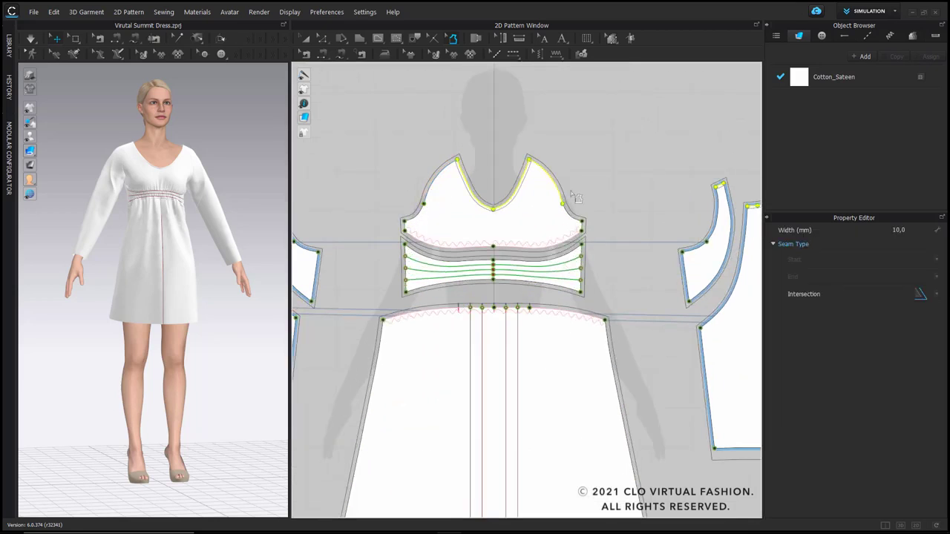
{"action": "left_click", "coordinate": [560, 193], "text": "shift"}
{"action": "left_click", "coordinate": [911, 230]}
{"action": "left_click", "coordinate": [508, 157]}
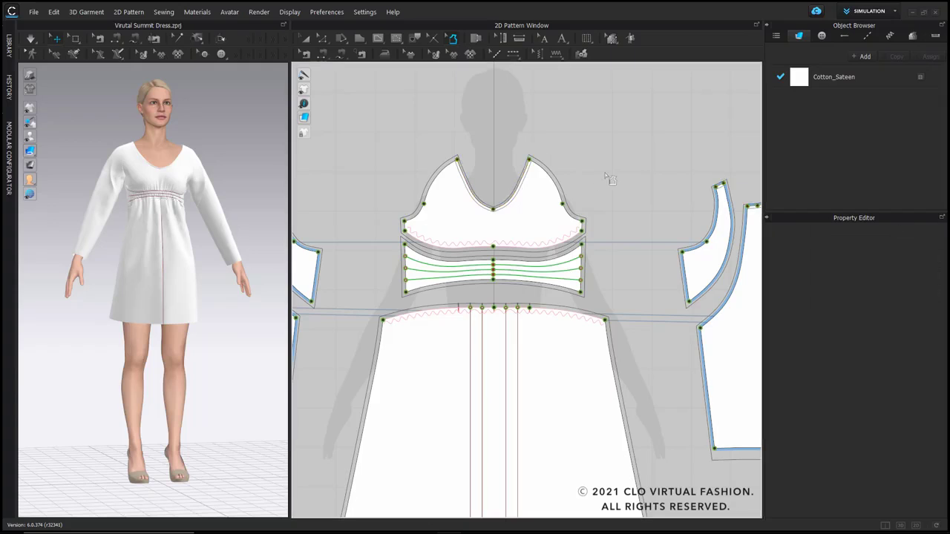
Step: Change the seam allowance intersection type at the front bodice's lower side corners and the waistband's upper side corners
{"action": "scroll", "coordinate": [575, 248], "scroll_direction": "down", "scroll_amount": 3}
{"action": "scroll", "coordinate": [483, 222], "scroll_direction": "up", "scroll_amount": 5}
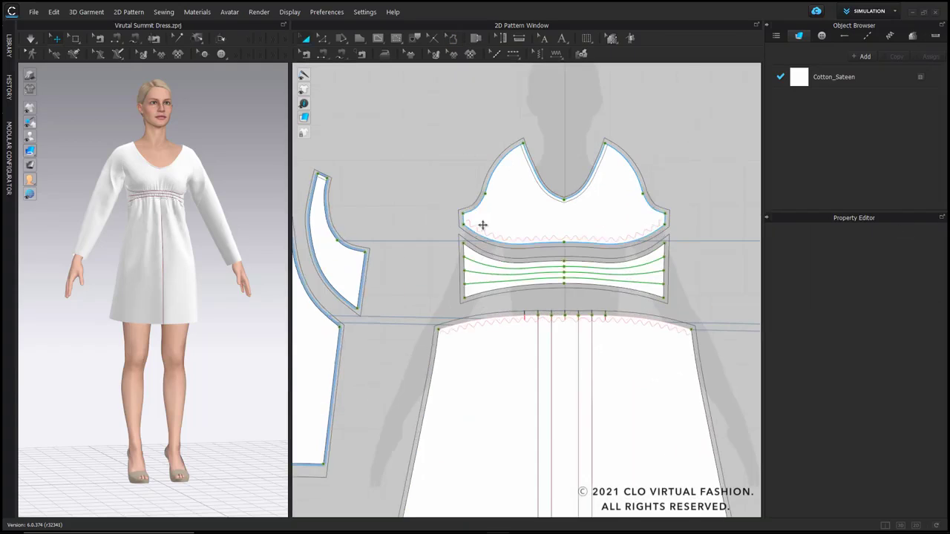
{"action": "left_click", "coordinate": [457, 225]}
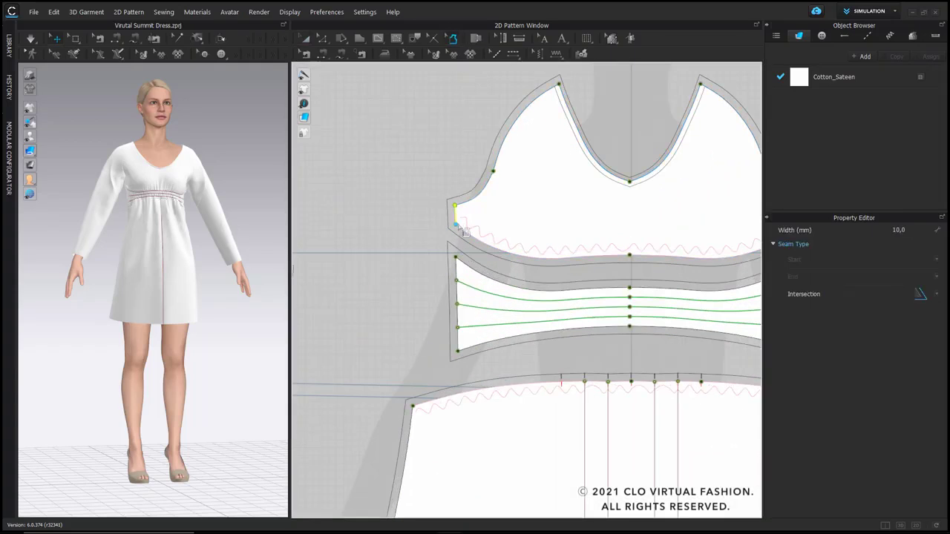
{"action": "left_click", "coordinate": [925, 295]}
{"action": "left_click", "coordinate": [455, 257]}
{"action": "middle_click_drag", "start_coordinate": [737, 281], "coordinate": [637, 255]}
{"action": "left_click", "coordinate": [703, 199]}
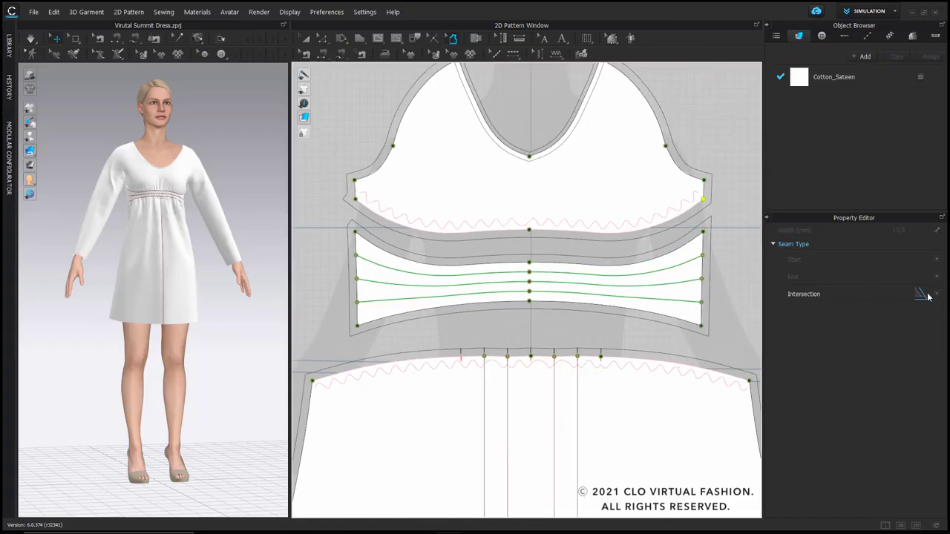
{"action": "left_click", "coordinate": [927, 296]}
{"action": "left_click", "coordinate": [856, 310]}
{"action": "left_click", "coordinate": [704, 232]}
{"action": "left_click", "coordinate": [928, 296]}
{"action": "left_click", "coordinate": [879, 312]}
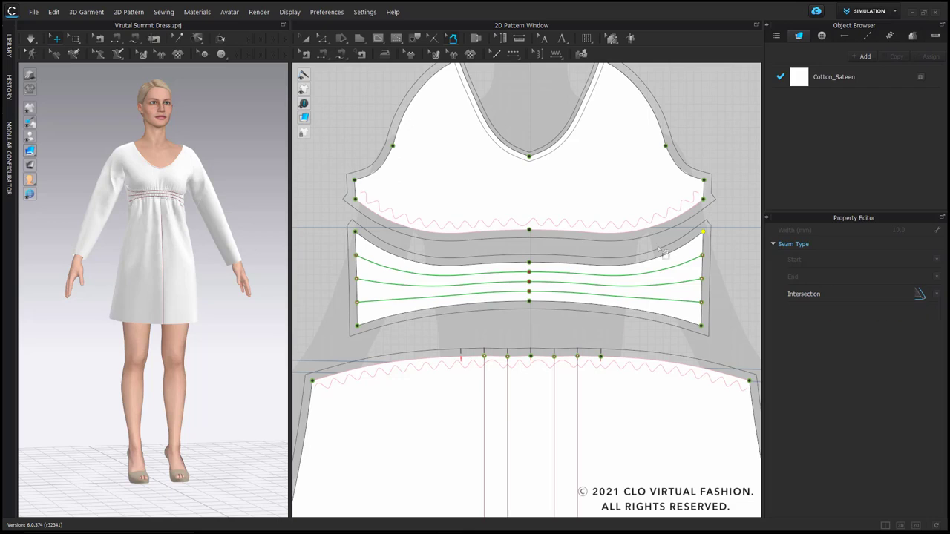
Step: Change the seam allowance intersection type at both hem corners of the front skirt
{"action": "scroll", "coordinate": [662, 251], "scroll_direction": "down", "scroll_amount": 3}
{"action": "middle_click_drag", "start_coordinate": [662, 250], "coordinate": [658, 75]}
{"action": "left_click", "coordinate": [378, 420]}
{"action": "left_click", "coordinate": [936, 296]}
{"action": "left_click", "coordinate": [850, 311]}
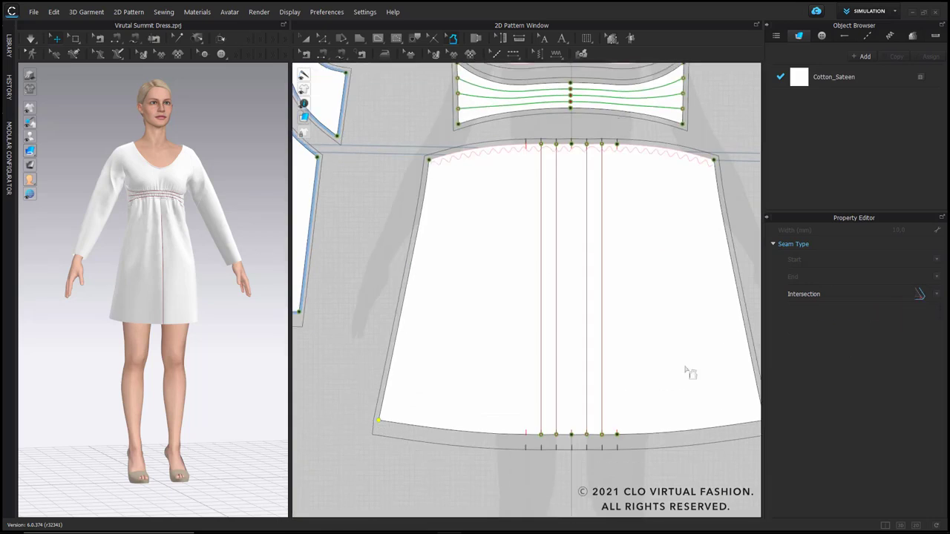
{"action": "middle_click_drag", "start_coordinate": [690, 374], "coordinate": [598, 321]}
{"action": "left_click", "coordinate": [673, 367]}
{"action": "left_click", "coordinate": [935, 297]}
{"action": "left_click", "coordinate": [896, 314]}
Step: Change the seam allowance intersection type at the wide sleeve panel's inner neckline corner and both neckline corners of the narrow sleeve panel
{"action": "scroll", "coordinate": [715, 231], "scroll_direction": "down", "scroll_amount": 3}
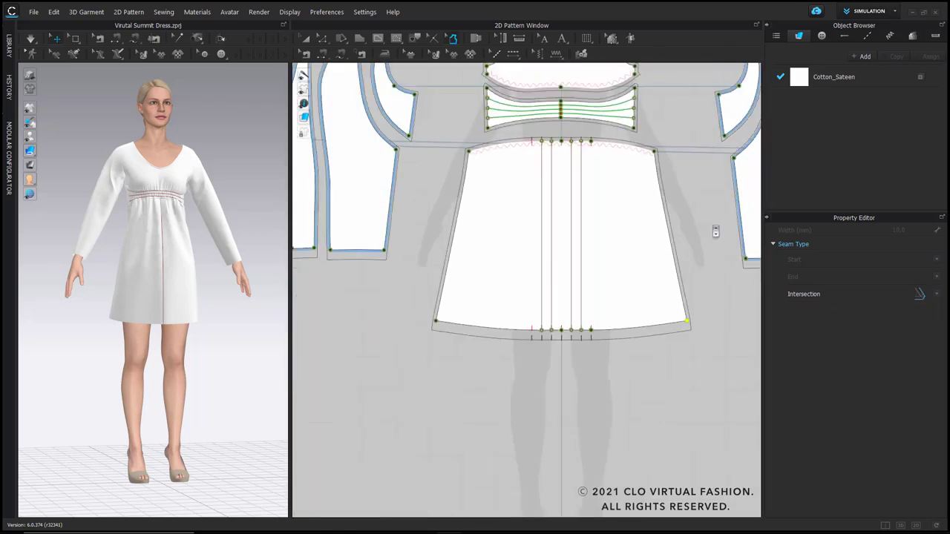
{"action": "scroll", "coordinate": [749, 128], "scroll_direction": "up", "scroll_amount": 2}
{"action": "middle_click_drag", "start_coordinate": [750, 128], "coordinate": [668, 187]}
{"action": "scroll", "coordinate": [717, 122], "scroll_direction": "up", "scroll_amount": 3}
{"action": "middle_click_drag", "start_coordinate": [717, 123], "coordinate": [588, 215]}
{"action": "left_click", "coordinate": [542, 179]}
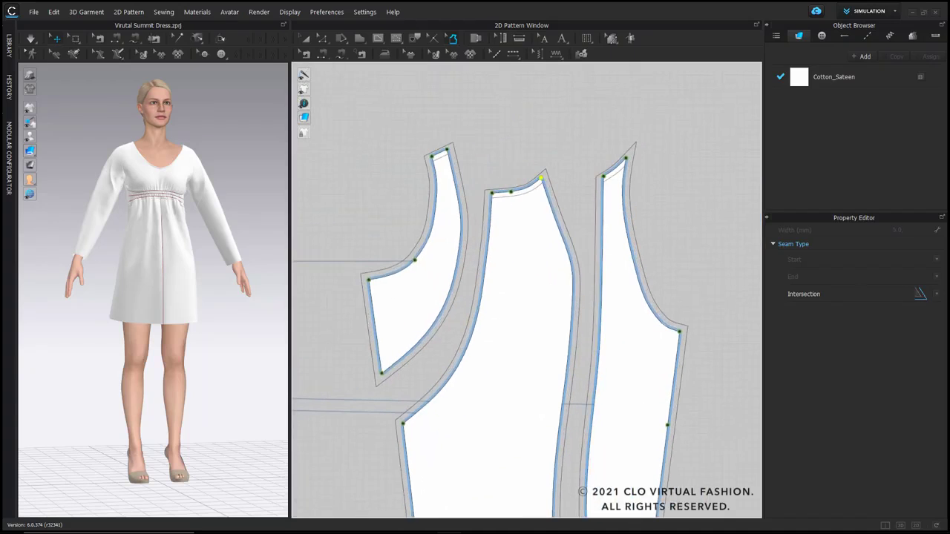
{"action": "left_click", "coordinate": [937, 295]}
{"action": "left_click", "coordinate": [858, 312]}
{"action": "left_click", "coordinate": [604, 177]}
{"action": "left_click", "coordinate": [936, 295]}
{"action": "left_click", "coordinate": [880, 309]}
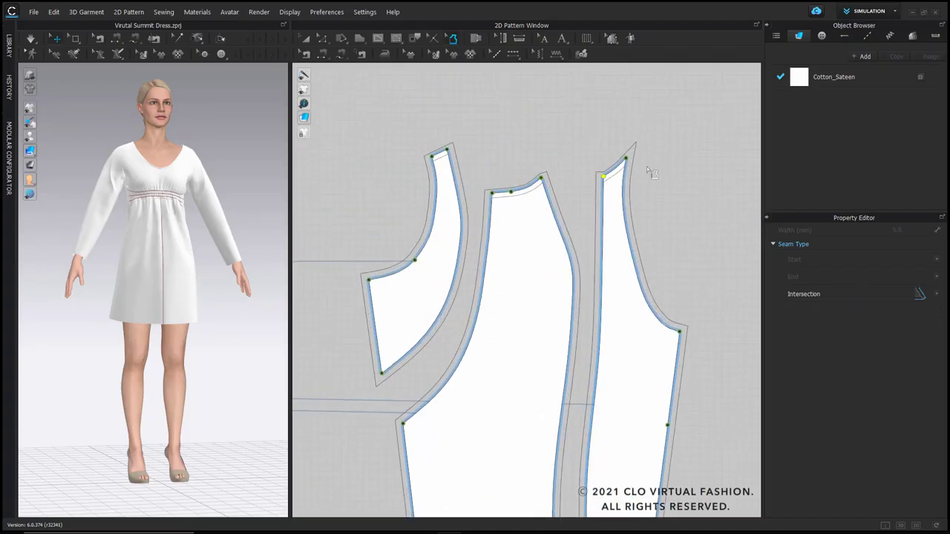
{"action": "left_click", "coordinate": [626, 158]}
{"action": "left_click", "coordinate": [935, 296]}
{"action": "left_click", "coordinate": [856, 312]}
Step: Change the seam allowance intersection type at the outer hem corners of the wide and narrow sleeve panels
{"action": "middle_click_drag", "start_coordinate": [675, 336], "coordinate": [681, 187]}
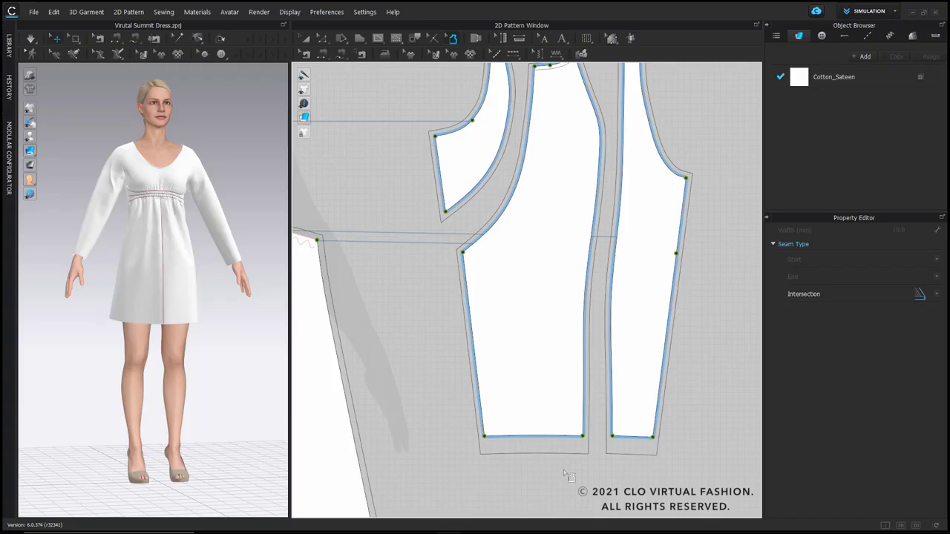
{"action": "left_click", "coordinate": [483, 437]}
{"action": "left_click", "coordinate": [937, 295]}
{"action": "left_click", "coordinate": [859, 311]}
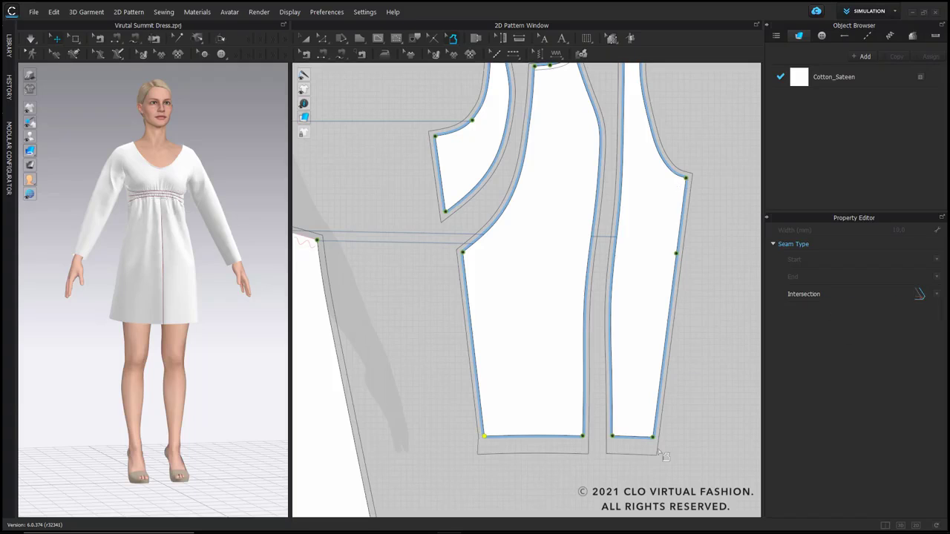
{"action": "left_click", "coordinate": [653, 437]}
{"action": "left_click", "coordinate": [937, 296]}
{"action": "left_click", "coordinate": [863, 311]}
{"action": "scroll", "coordinate": [664, 377], "scroll_direction": "down", "scroll_amount": 6}
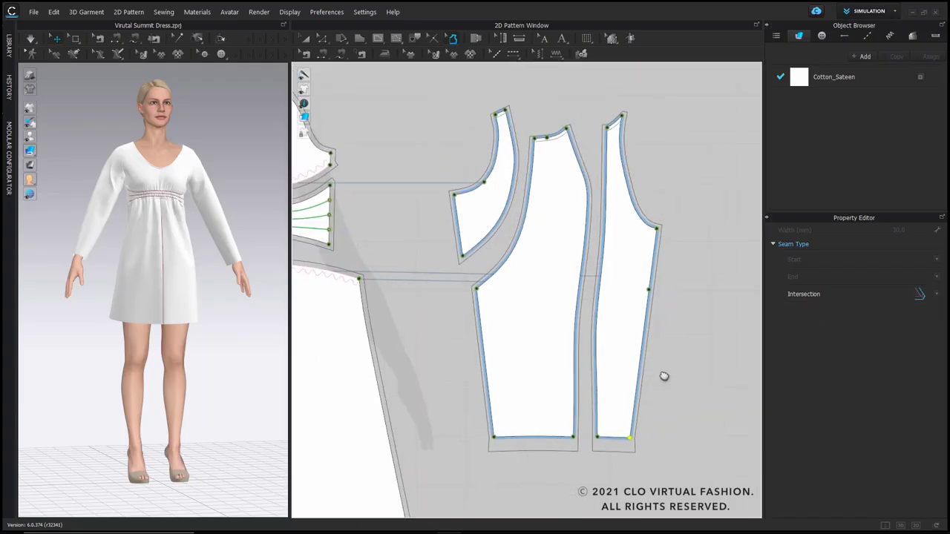
Step: Add notches to the narrow sleeve panel's outer edge and hem corner and the wide panel's hem corner, directing the corner notches along the hem
{"action": "middle_click_drag", "start_coordinate": [647, 377], "coordinate": [645, 378]}
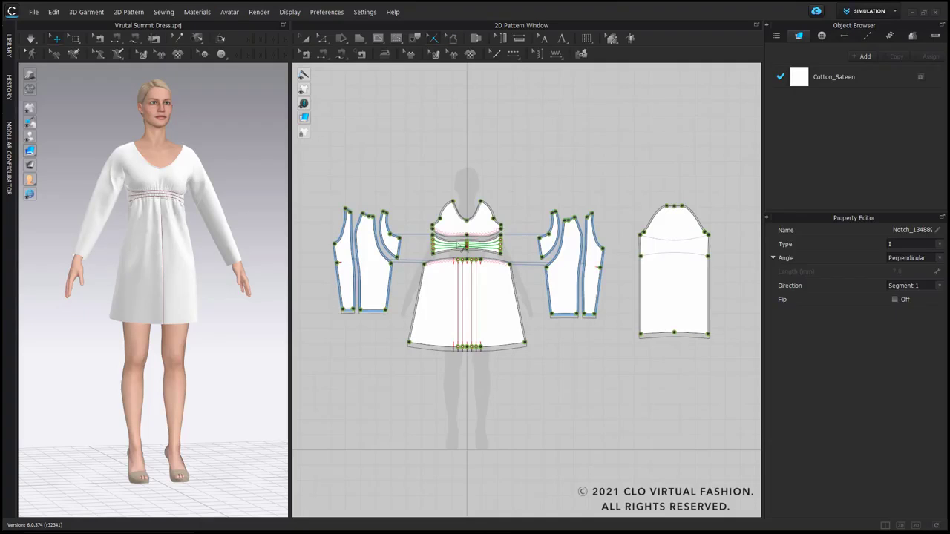
{"action": "scroll", "coordinate": [343, 301], "scroll_direction": "up", "scroll_amount": 3}
{"action": "scroll", "coordinate": [336, 218], "scroll_direction": "up", "scroll_amount": 2}
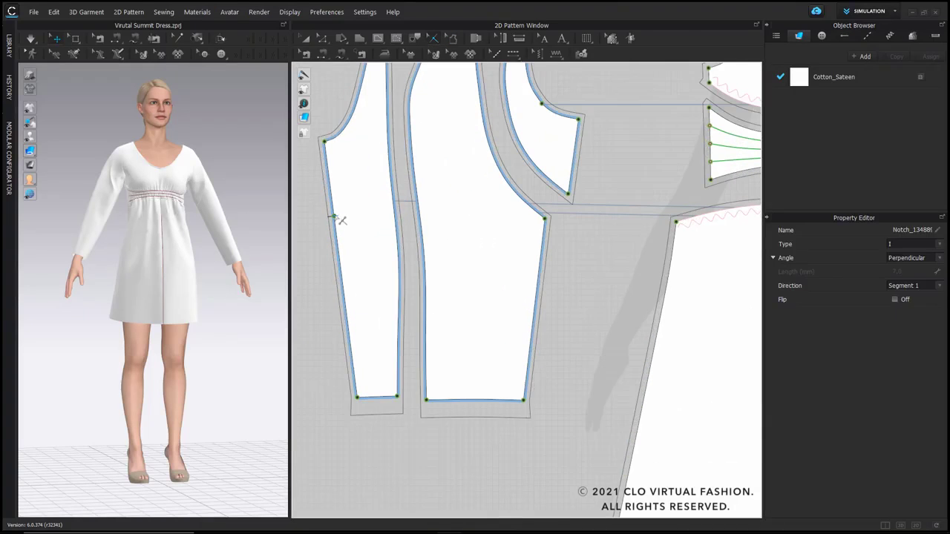
{"action": "left_click", "coordinate": [335, 216]}
{"action": "left_click", "coordinate": [357, 397]}
{"action": "left_click", "coordinate": [916, 288]}
{"action": "left_click", "coordinate": [914, 301]}
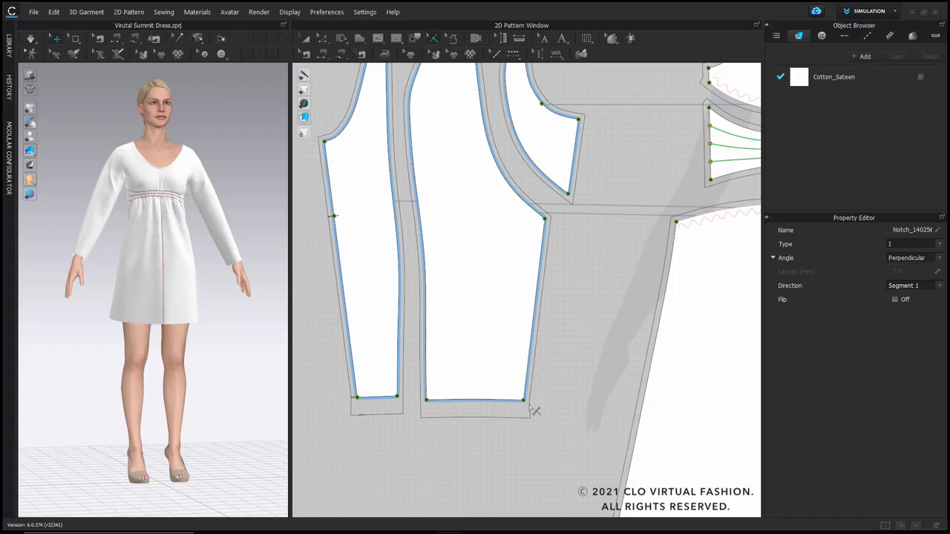
{"action": "left_click", "coordinate": [524, 400]}
{"action": "left_click", "coordinate": [916, 287]}
{"action": "left_click", "coordinate": [915, 300]}
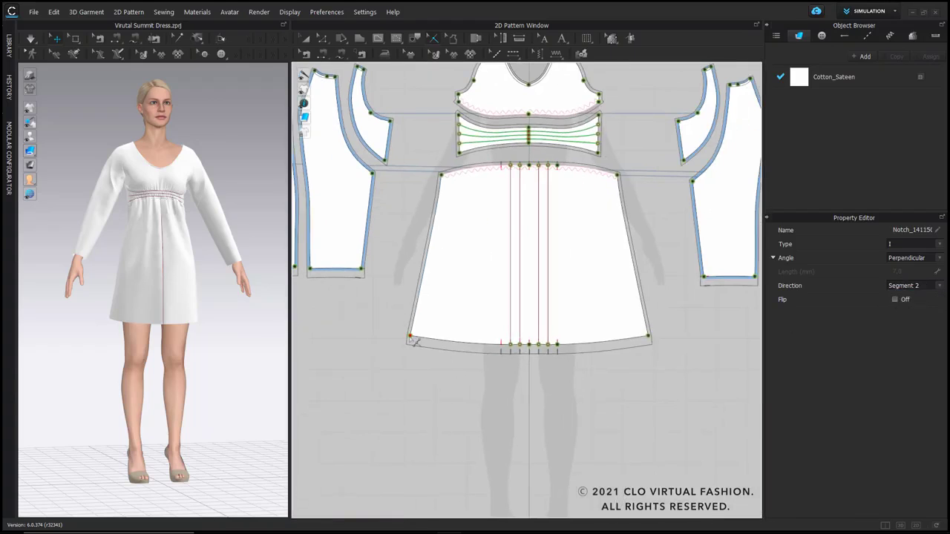
Step: Add notches at both hem corners of the front skirt and set their direction along the hem segment
{"action": "left_click", "coordinate": [921, 287]}
{"action": "left_click", "coordinate": [916, 302]}
{"action": "left_click", "coordinate": [648, 338]}
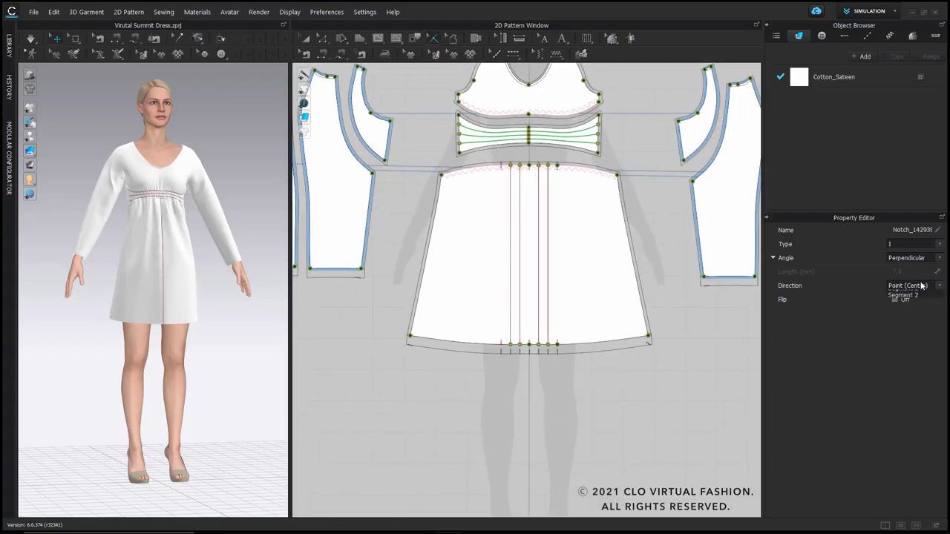
{"action": "left_click", "coordinate": [916, 287]}
{"action": "left_click", "coordinate": [914, 302]}
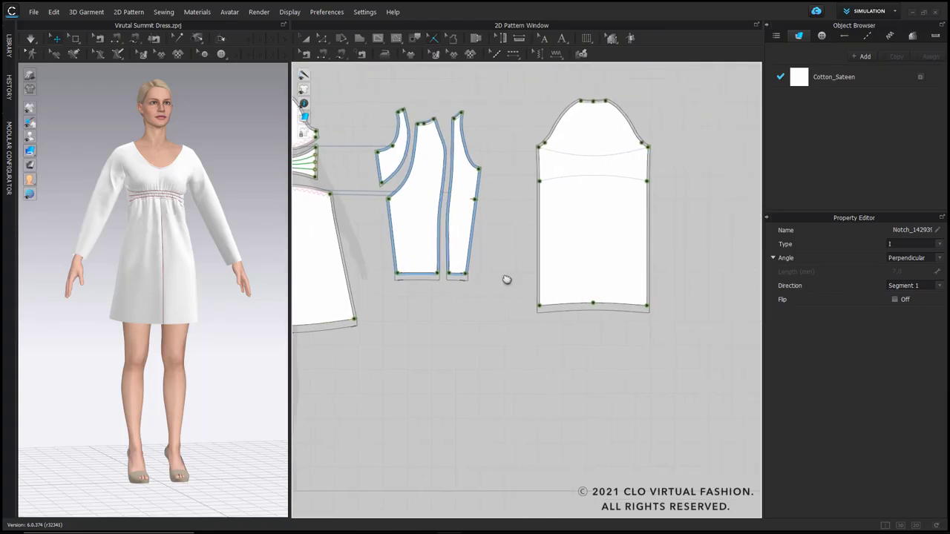
Step: Add notches at the hem corners of the back piece with the direction set to Segment 2
{"action": "left_click", "coordinate": [541, 308]}
{"action": "left_click", "coordinate": [917, 288]}
{"action": "left_click", "coordinate": [914, 301]}
{"action": "left_click", "coordinate": [913, 288]}
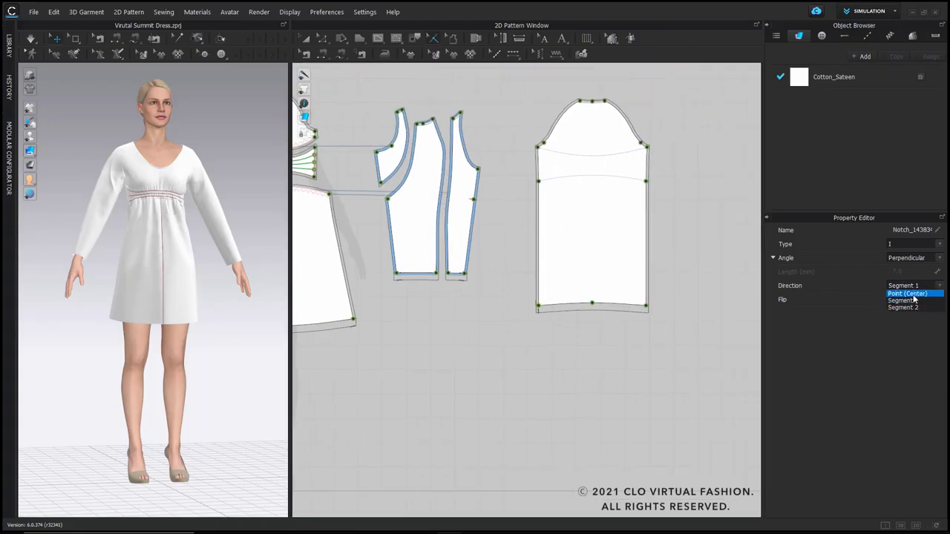
{"action": "left_click", "coordinate": [914, 309]}
{"action": "left_click", "coordinate": [679, 319]}
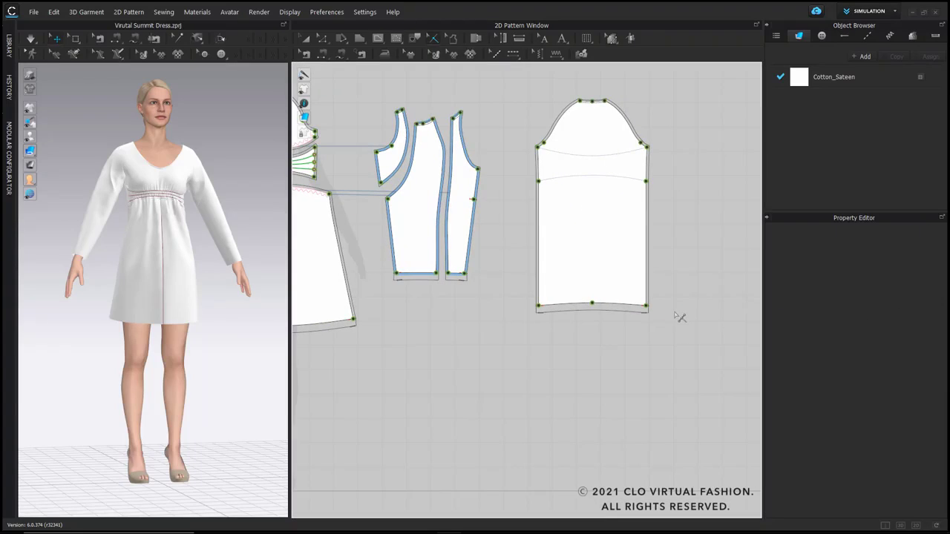
Step: Add a pattern annotation to the back piece reading Style No 123, Back Piece, cut x 1, Fabric XYZ, Supplier xyz
{"action": "scroll", "coordinate": [466, 216], "scroll_direction": "down", "scroll_amount": 2}
{"action": "right_click_drag", "start_coordinate": [466, 216], "coordinate": [572, 215]}
{"action": "scroll", "coordinate": [669, 228], "scroll_direction": "up", "scroll_amount": 3}
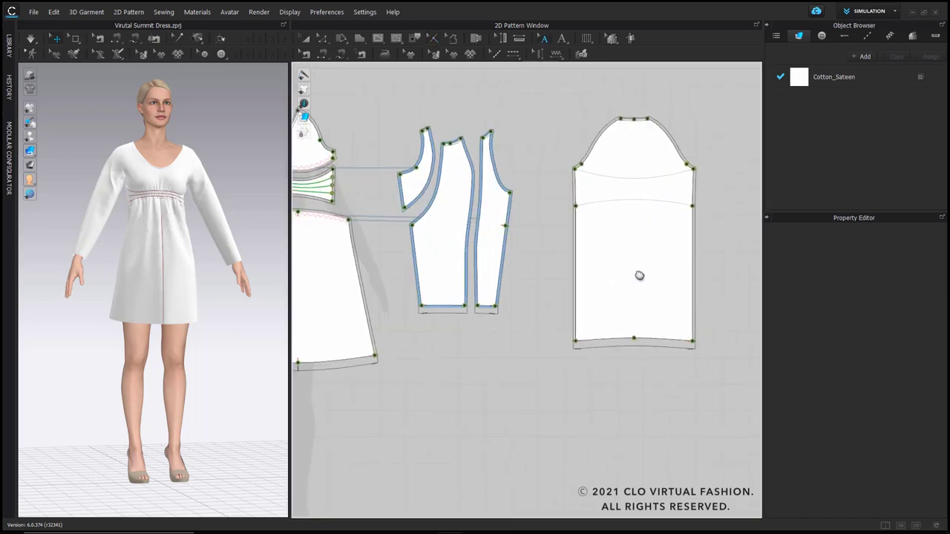
{"action": "middle_click_drag", "start_coordinate": [641, 276], "coordinate": [589, 293]}
{"action": "left_click", "coordinate": [562, 39]}
{"action": "left_click", "coordinate": [535, 235]}
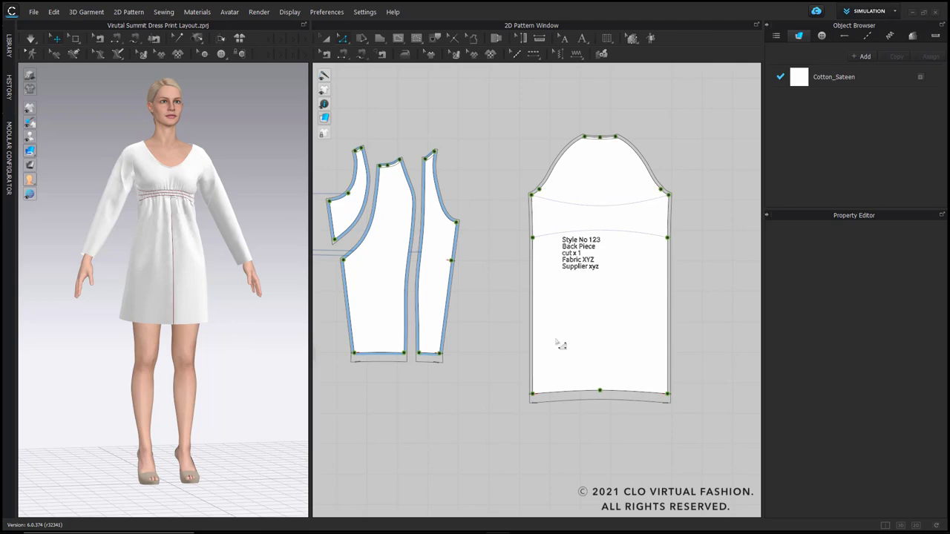
Step: Switch to Print Layout mode and hide the pattern annotations
{"action": "left_click", "coordinate": [861, 11]}
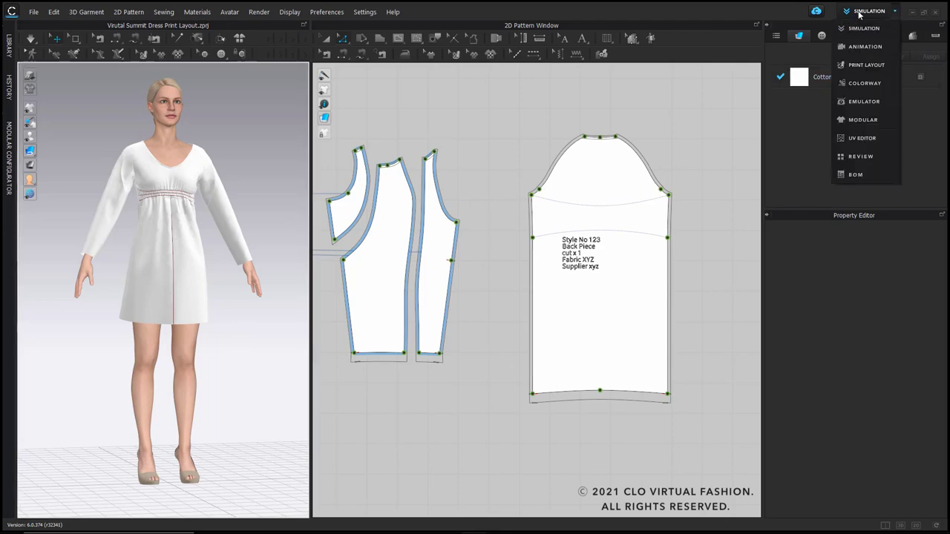
{"action": "left_click", "coordinate": [863, 66]}
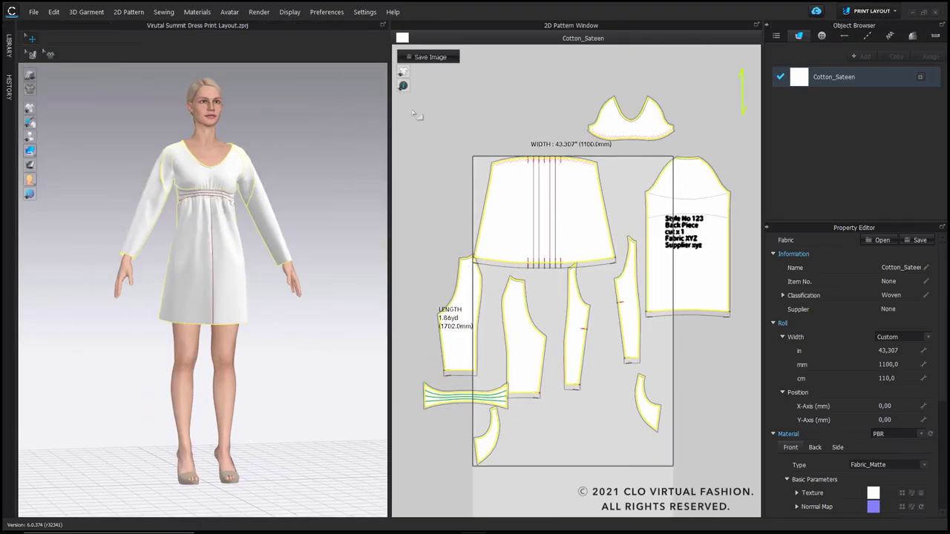
{"action": "left_click", "coordinate": [432, 87]}
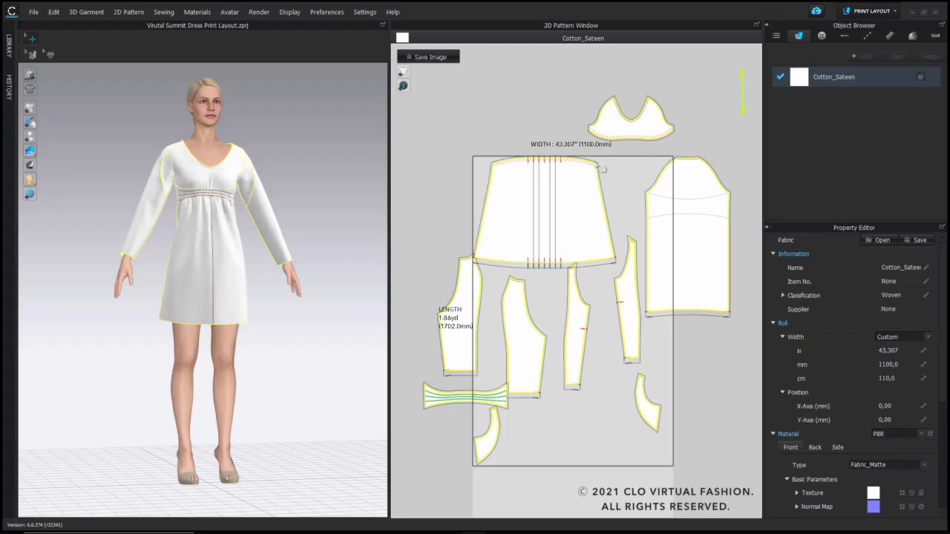
Step: Set the roll width of the Cotton_Sateen fabric to 140 cm
{"action": "scroll", "coordinate": [592, 169], "scroll_direction": "down", "scroll_amount": 2}
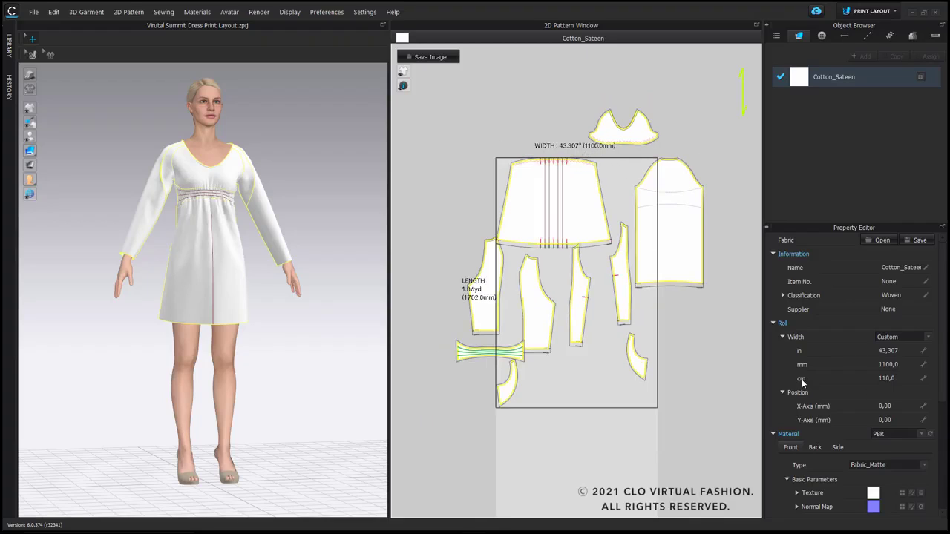
{"action": "left_click", "coordinate": [890, 378]}
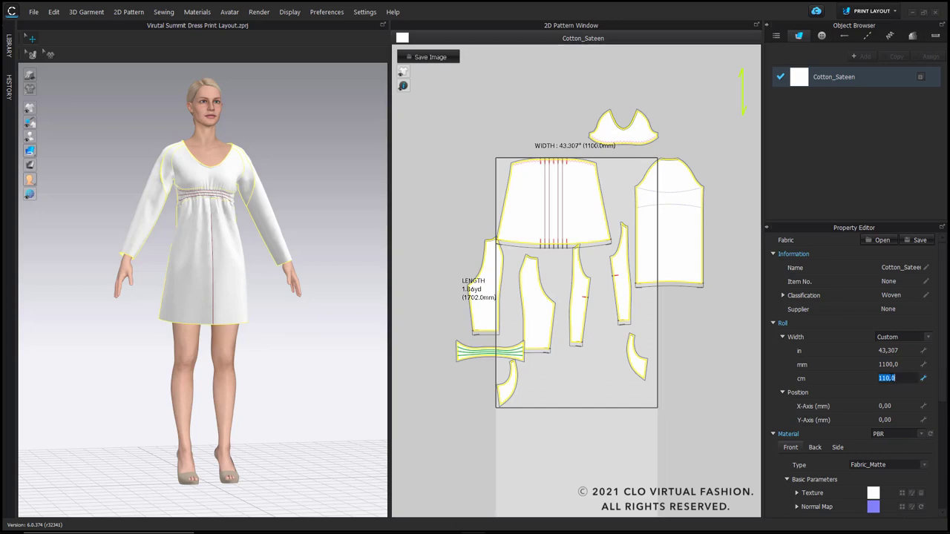
{"action": "type", "text": "140"}
{"action": "key", "text": "Return"}
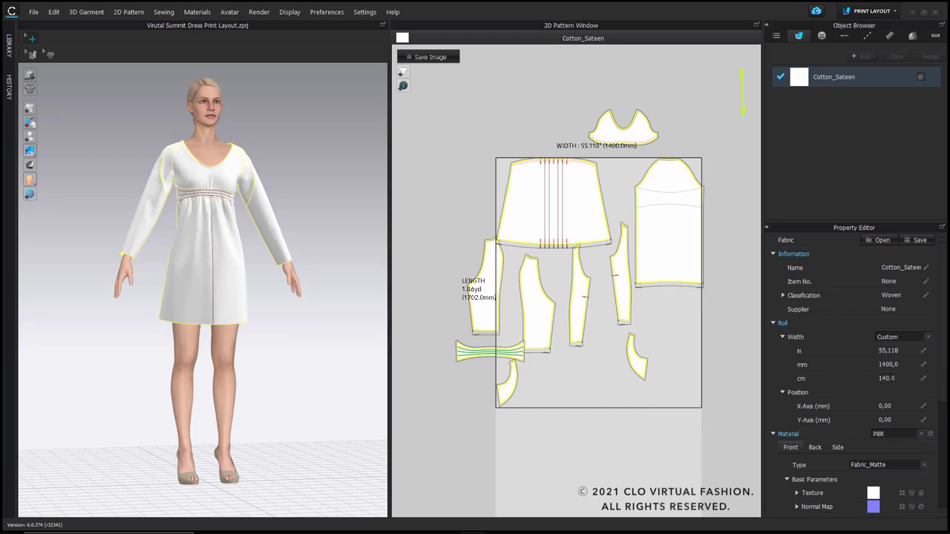
Step: Nest all patterns for one garment with 5 mm buffer spacing and all grading sizes included
{"action": "right_click", "coordinate": [487, 160]}
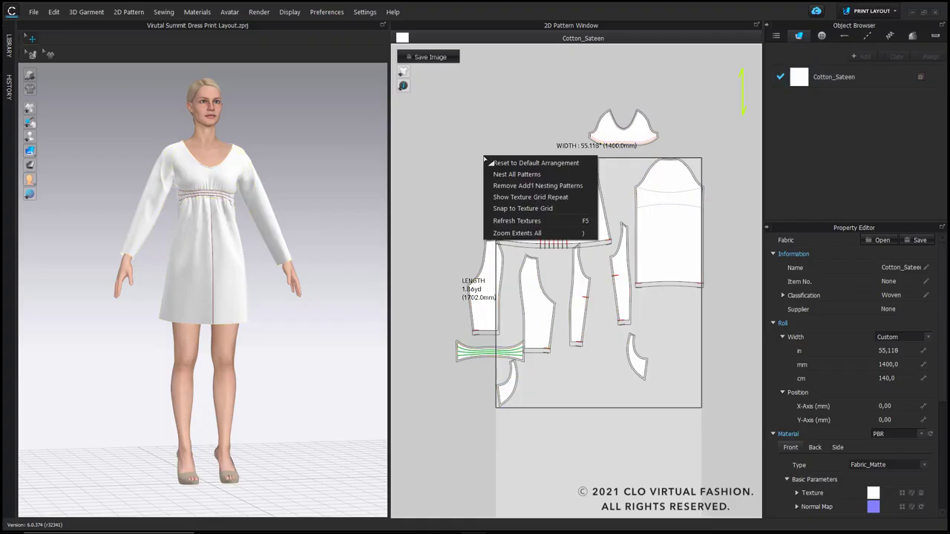
{"action": "left_click", "coordinate": [543, 173]}
{"action": "left_click_drag", "start_coordinate": [515, 192], "coordinate": [469, 139]}
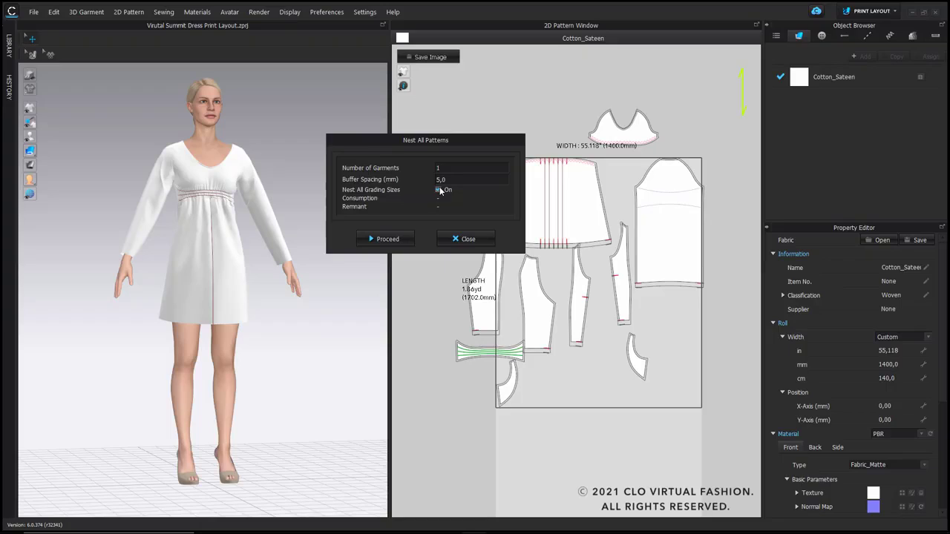
{"action": "left_click", "coordinate": [384, 239]}
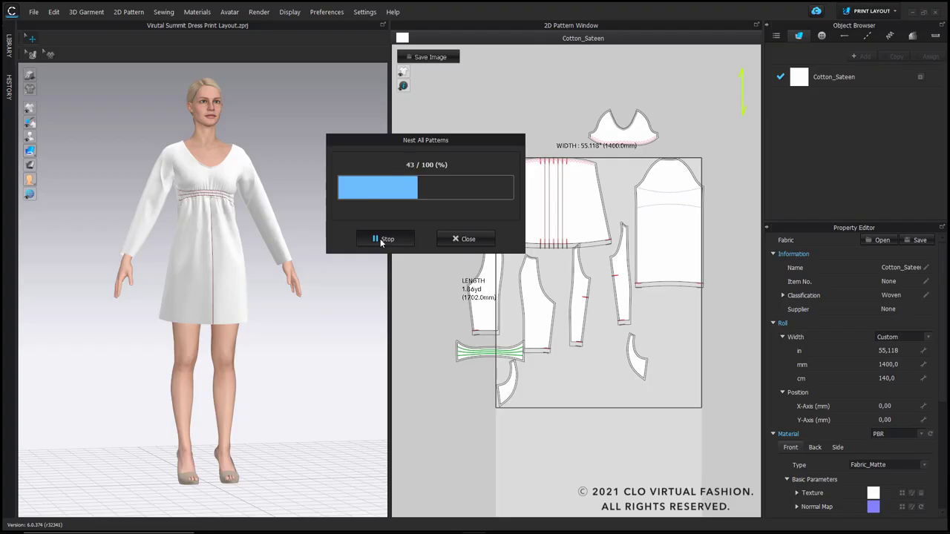
{"action": "left_click", "coordinate": [380, 241]}
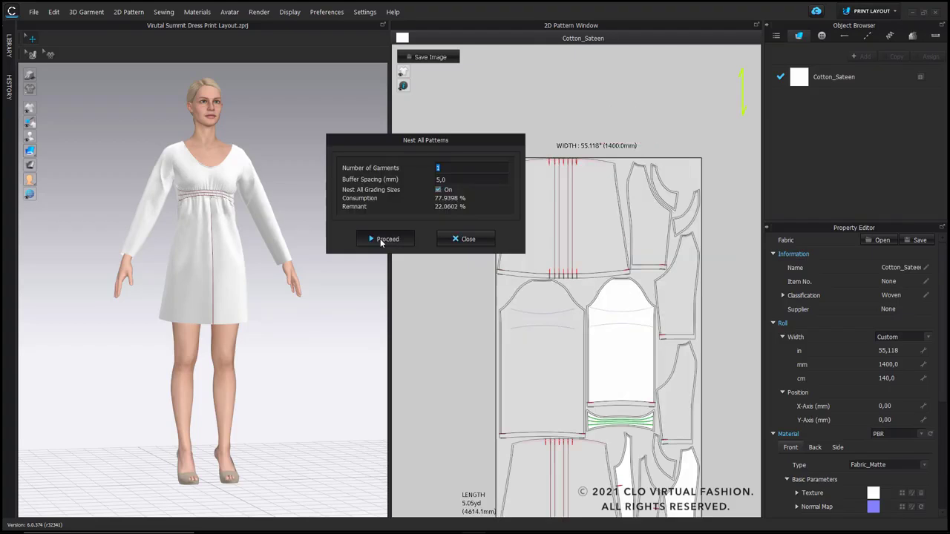
{"action": "left_click", "coordinate": [462, 239]}
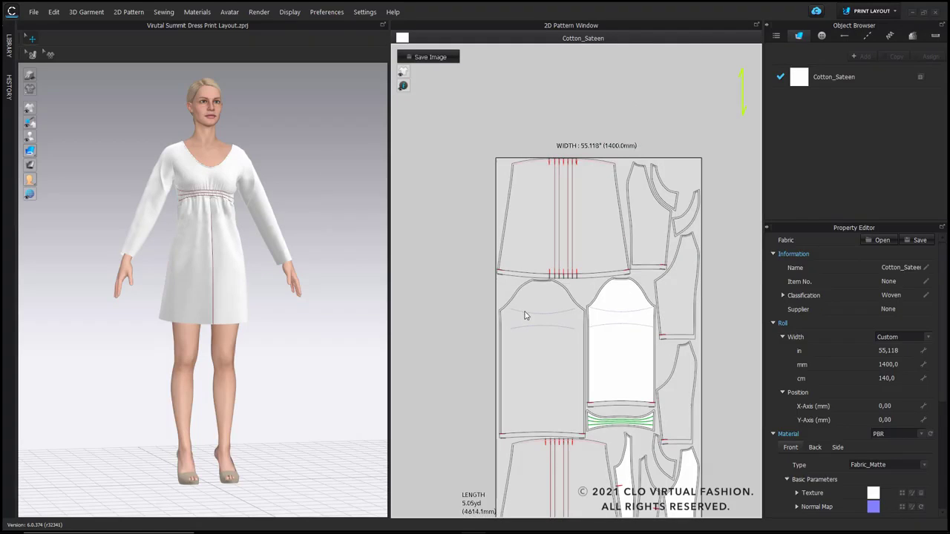
{"action": "scroll", "coordinate": [524, 314], "scroll_direction": "down", "scroll_amount": 5}
{"action": "scroll", "coordinate": [535, 195], "scroll_direction": "down", "scroll_amount": 1}
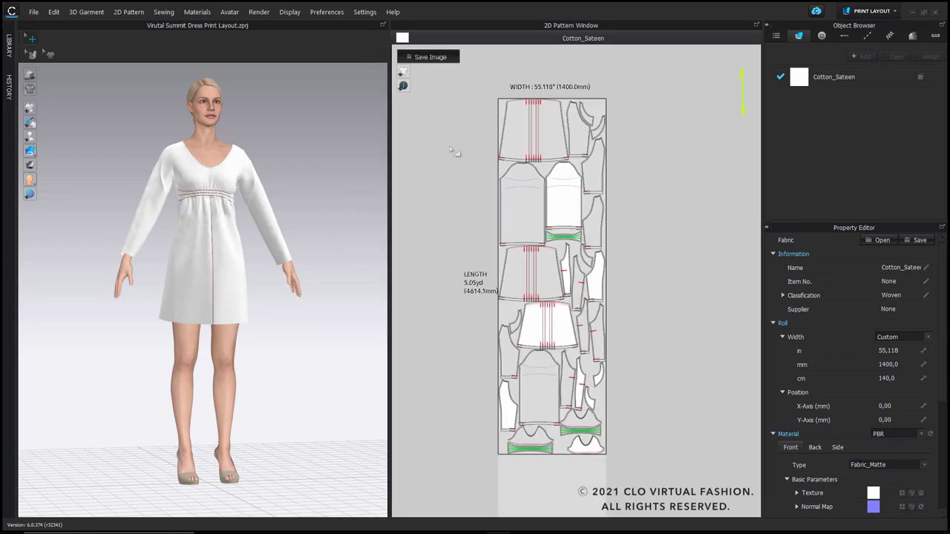
Step: Set up a 2D snapshot of the nested print layout without pattern names, pattern annotations and line lengths
{"action": "left_click", "coordinate": [428, 67]}
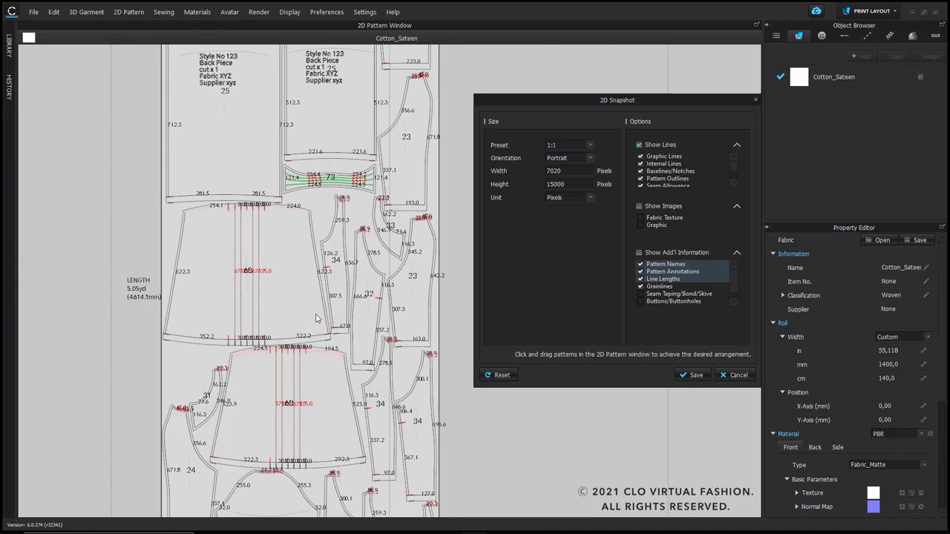
{"action": "scroll", "coordinate": [316, 316], "scroll_direction": "down", "scroll_amount": 4}
{"action": "scroll", "coordinate": [329, 317], "scroll_direction": "down", "scroll_amount": 1}
{"action": "middle_click_drag", "start_coordinate": [329, 318], "coordinate": [309, 272]}
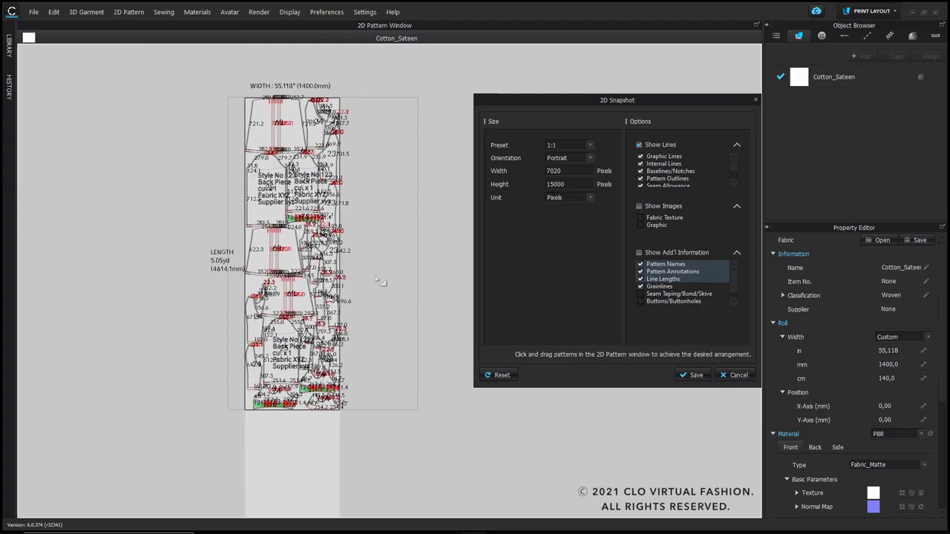
{"action": "left_click", "coordinate": [640, 264]}
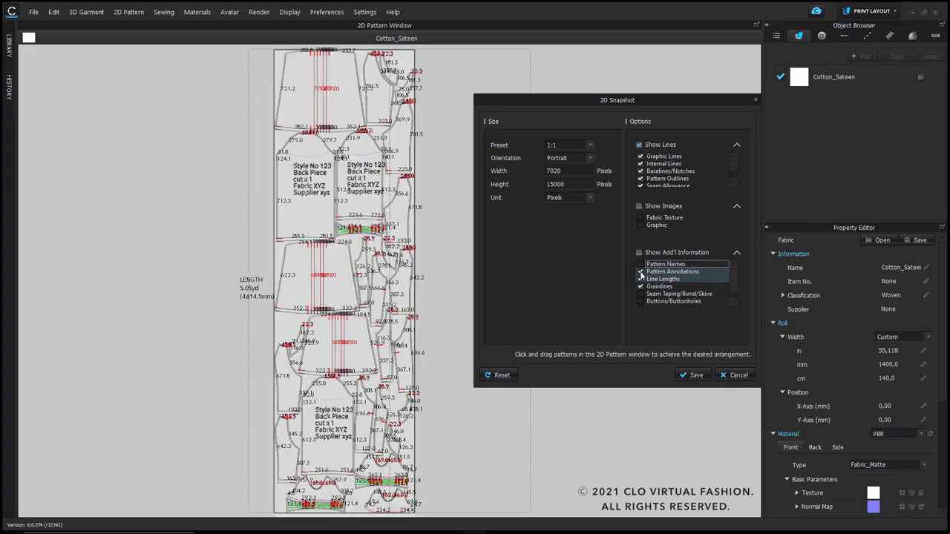
{"action": "left_click", "coordinate": [640, 272]}
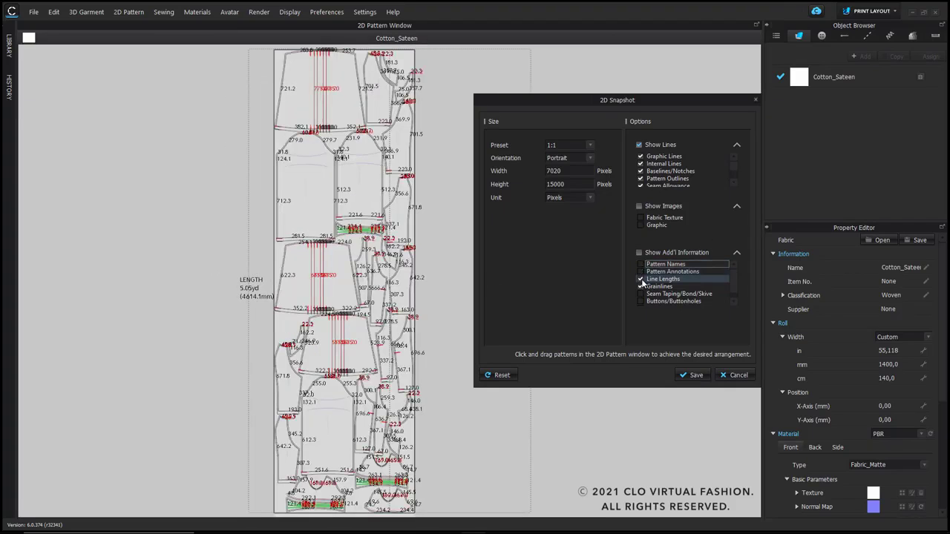
{"action": "left_click", "coordinate": [641, 280]}
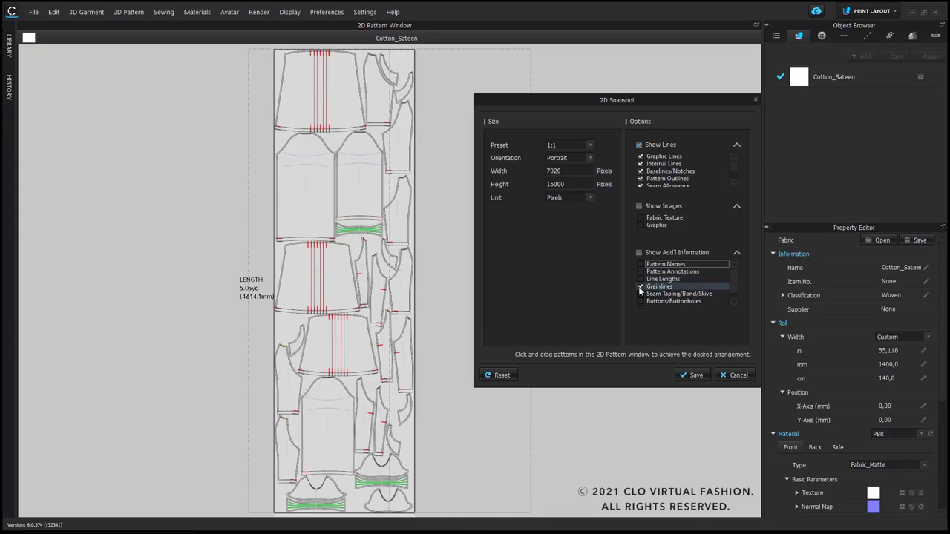
{"action": "scroll", "coordinate": [361, 153], "scroll_direction": "down", "scroll_amount": 3}
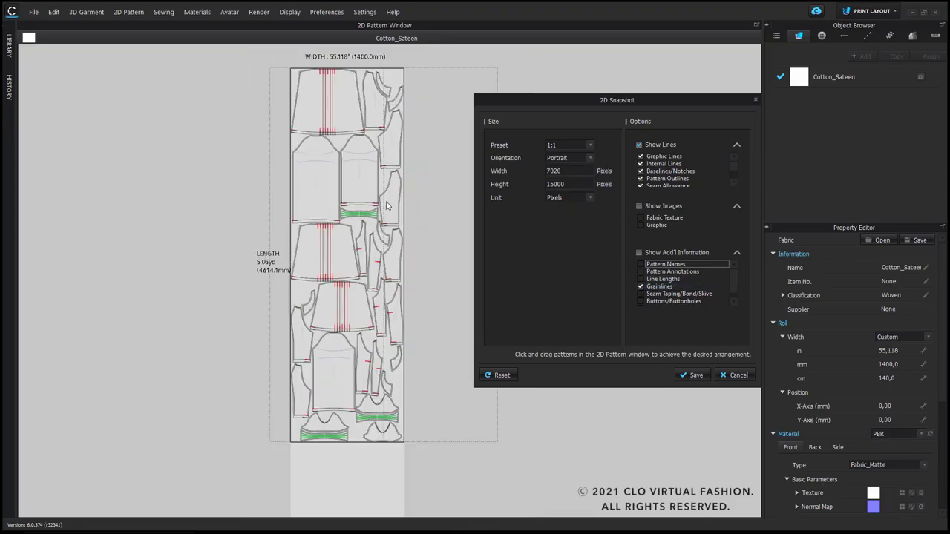
Step: Save the layout snapshot as a PNG image named Test Layout in the Layout Plan folder
{"action": "left_click", "coordinate": [698, 375]}
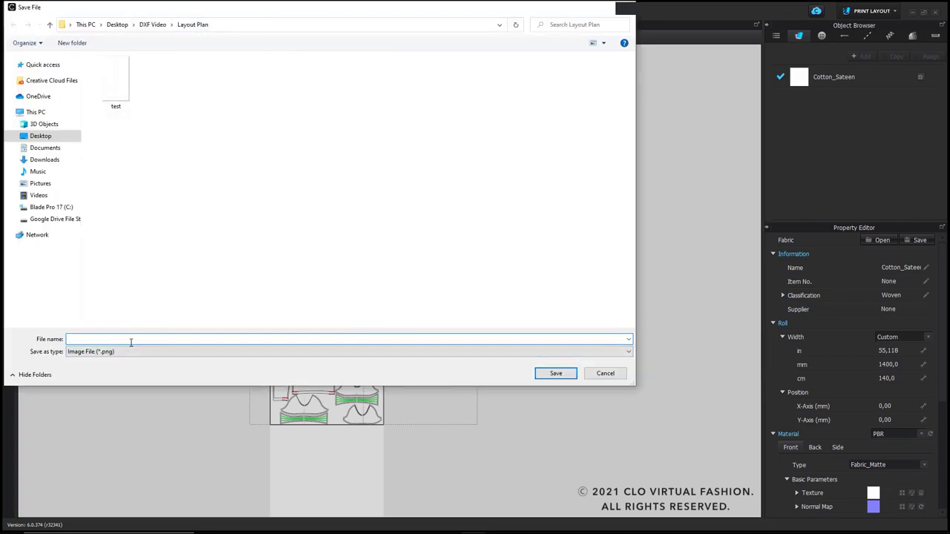
{"action": "type", "text": "Tes"}
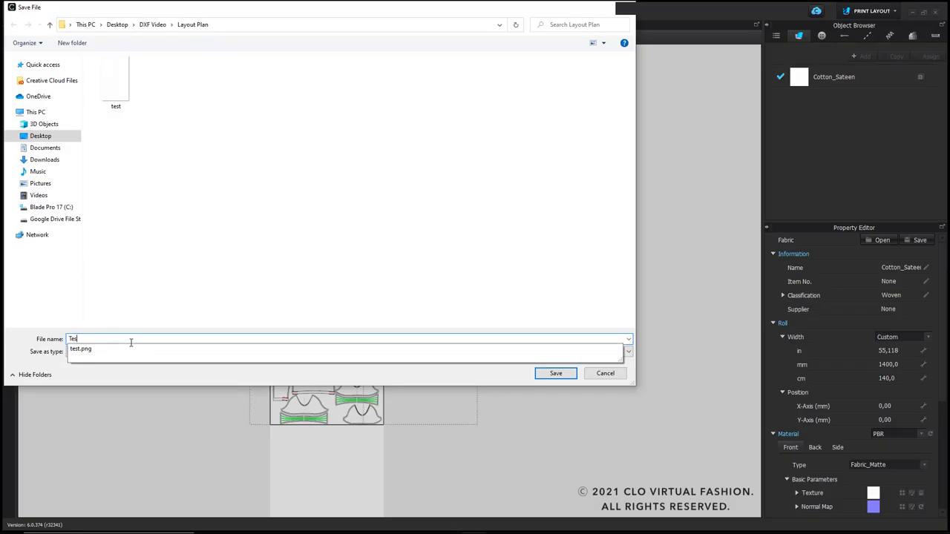
{"action": "type", "text": "t Layout"}
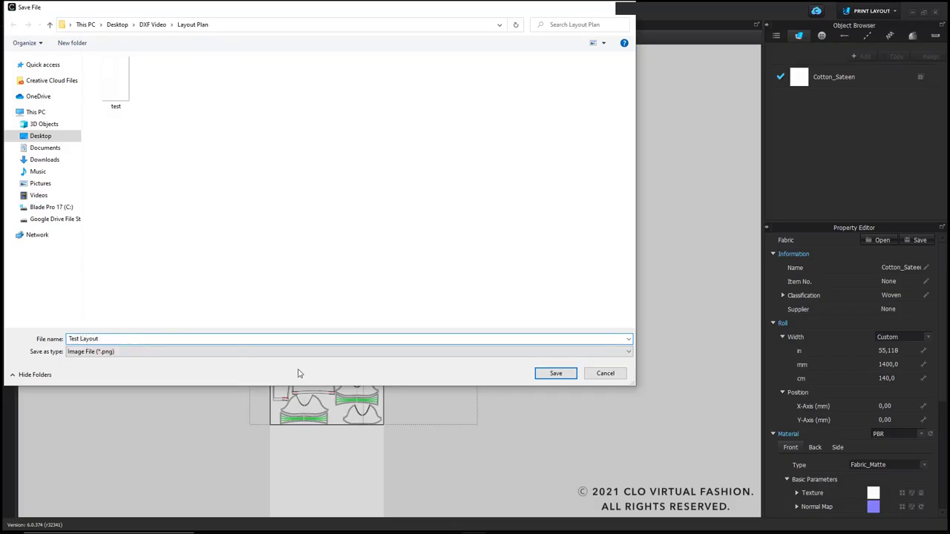
{"action": "left_click", "coordinate": [555, 374]}
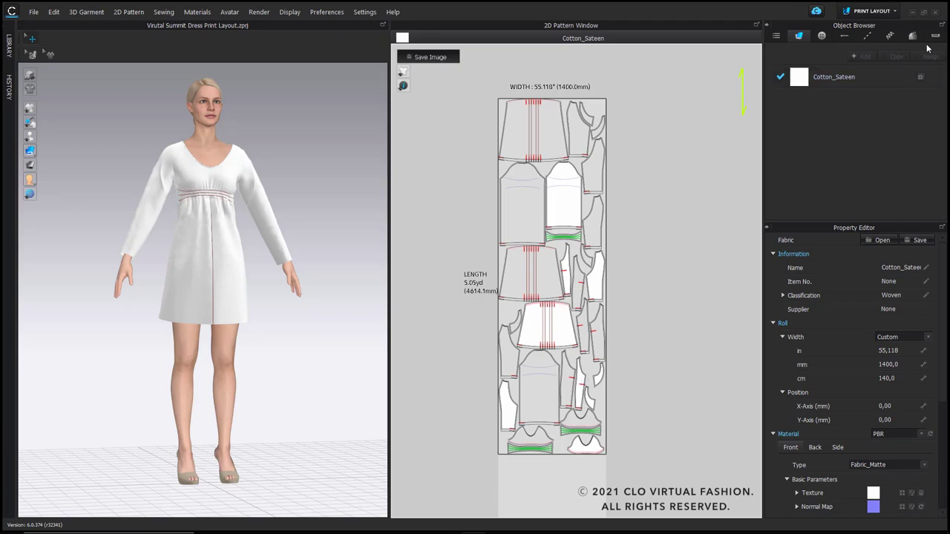
Step: Switch to Simulation mode and create a point of measure down the centre of the back piece, from neckline to hem
{"action": "left_click", "coordinate": [876, 12]}
{"action": "left_click", "coordinate": [865, 28]}
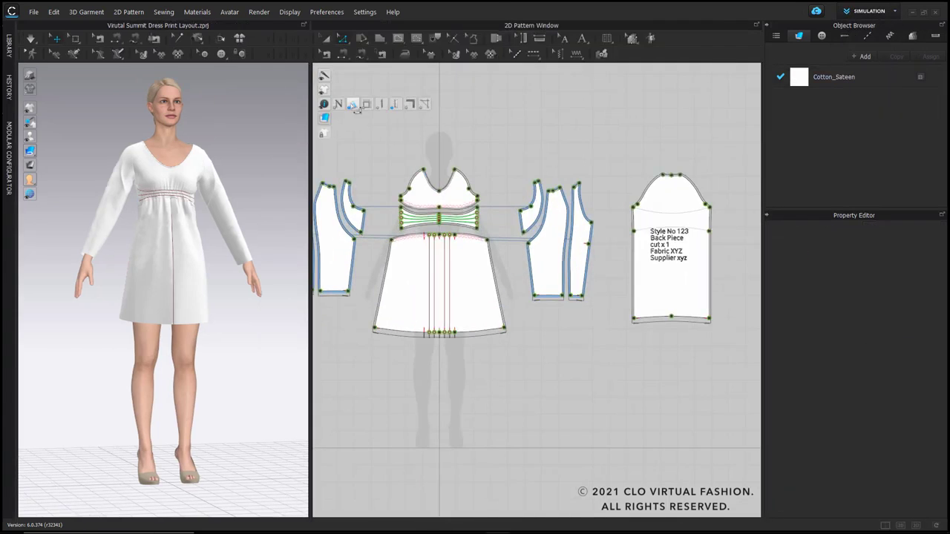
{"action": "left_click", "coordinate": [537, 41]}
{"action": "middle_click_drag", "start_coordinate": [655, 157], "coordinate": [542, 121]}
{"action": "scroll", "coordinate": [546, 152], "scroll_direction": "up", "scroll_amount": 4}
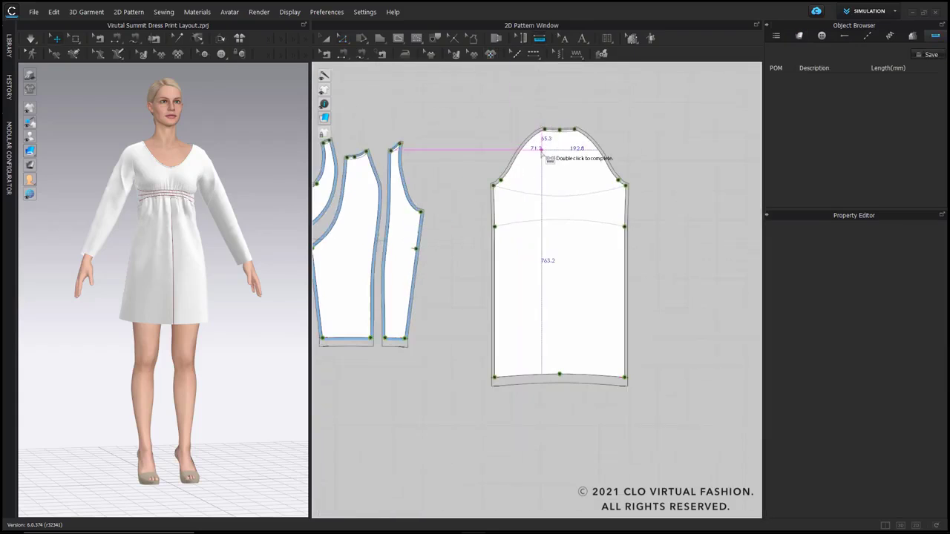
{"action": "scroll", "coordinate": [560, 131], "scroll_direction": "up", "scroll_amount": 5}
{"action": "left_click", "coordinate": [560, 131]}
{"action": "scroll", "coordinate": [560, 132], "scroll_direction": "down", "scroll_amount": 4}
{"action": "double_click", "coordinate": [560, 406]}
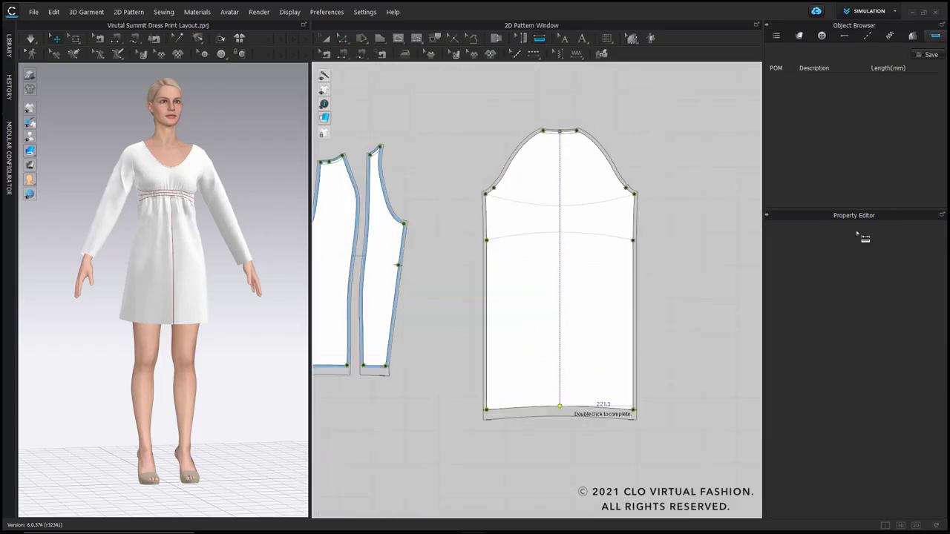
Step: Rename the back piece's point of measure as CB
{"action": "left_click", "coordinate": [833, 81]}
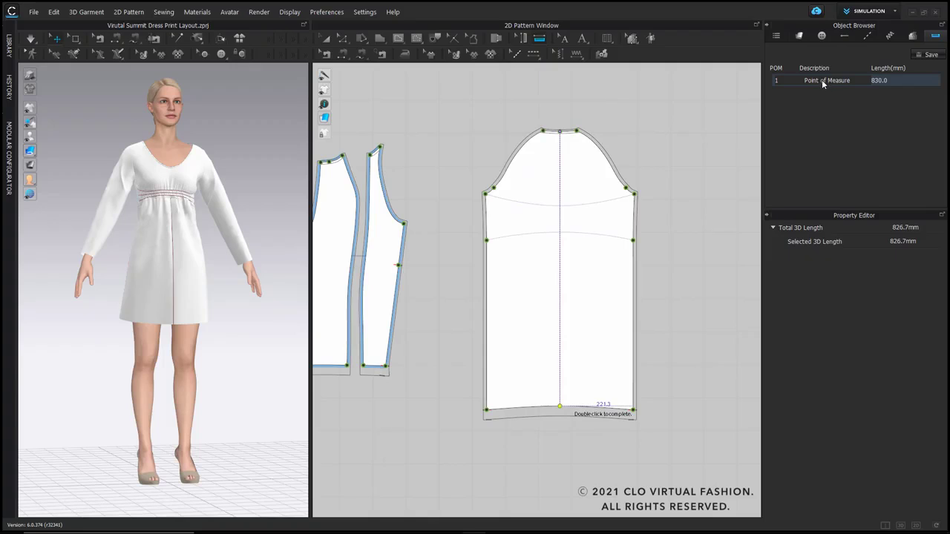
{"action": "double_click", "coordinate": [822, 80]}
{"action": "type", "text": "CB"}
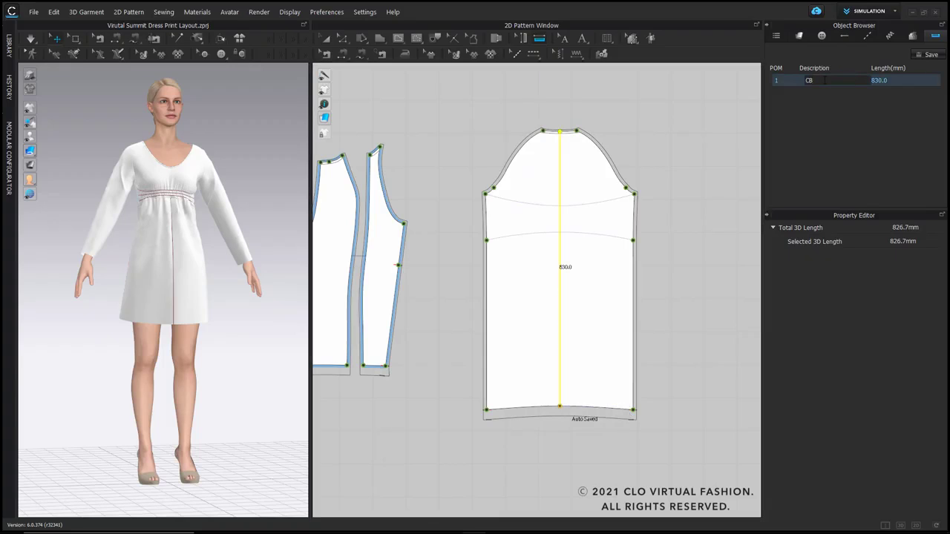
{"action": "key", "text": "Return"}
Step: Create a vertical point of measure from the top to the hem of the larger sleeve panel and name it Sleeve Length
{"action": "scroll", "coordinate": [494, 188], "scroll_direction": "down", "scroll_amount": 4}
{"action": "scroll", "coordinate": [424, 195], "scroll_direction": "up", "scroll_amount": 5}
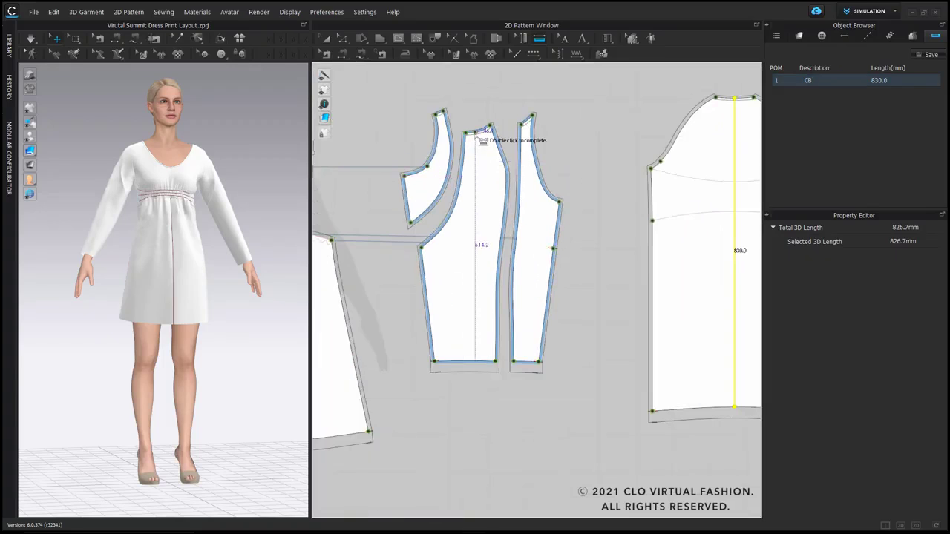
{"action": "left_click", "coordinate": [475, 132]}
{"action": "double_click", "coordinate": [475, 363]}
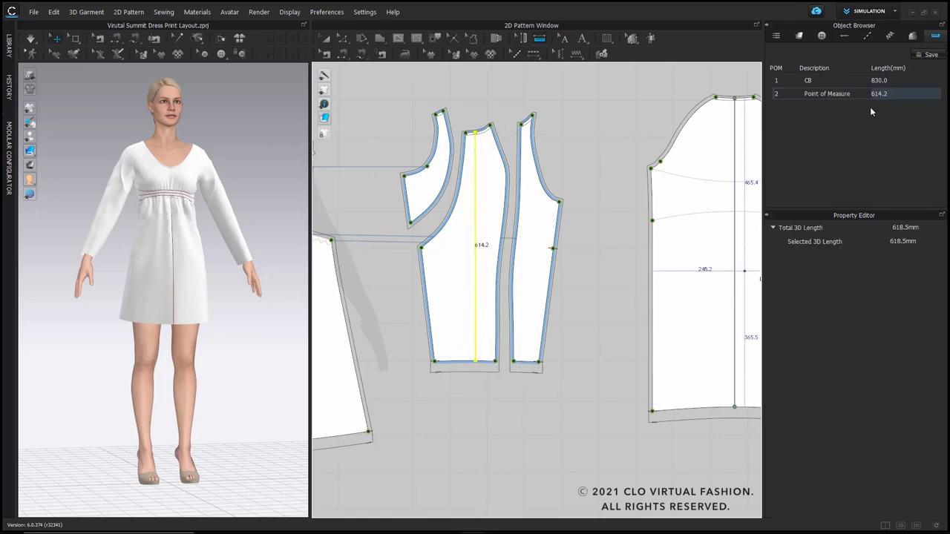
{"action": "double_click", "coordinate": [828, 94]}
{"action": "type", "text": "Sleeve Length"}
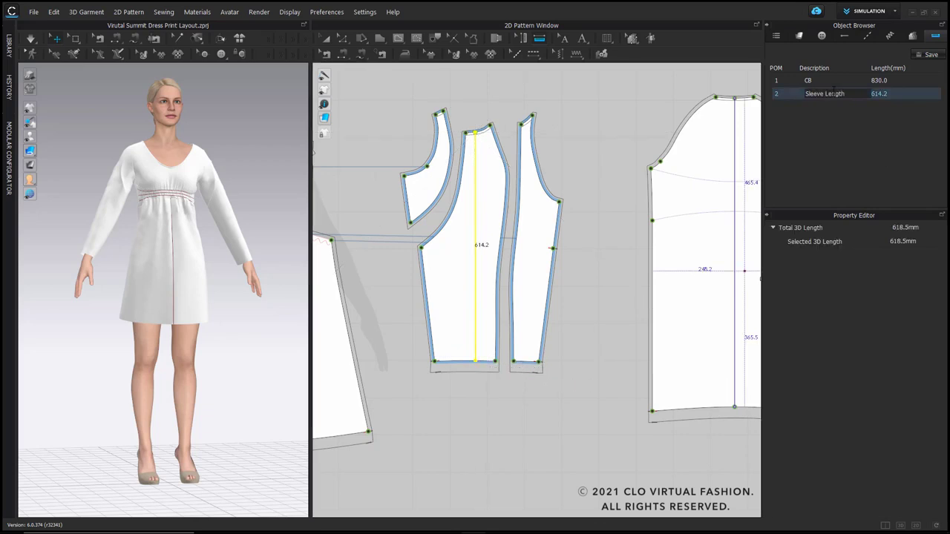
{"action": "key", "text": "Return"}
Step: Create one chest-level point of measure across the front bodice and the back piece, and name it Chest Width
{"action": "scroll", "coordinate": [600, 213], "scroll_direction": "down", "scroll_amount": 4}
{"action": "scroll", "coordinate": [423, 223], "scroll_direction": "up", "scroll_amount": 3}
{"action": "middle_click_drag", "start_coordinate": [342, 157], "coordinate": [445, 186]}
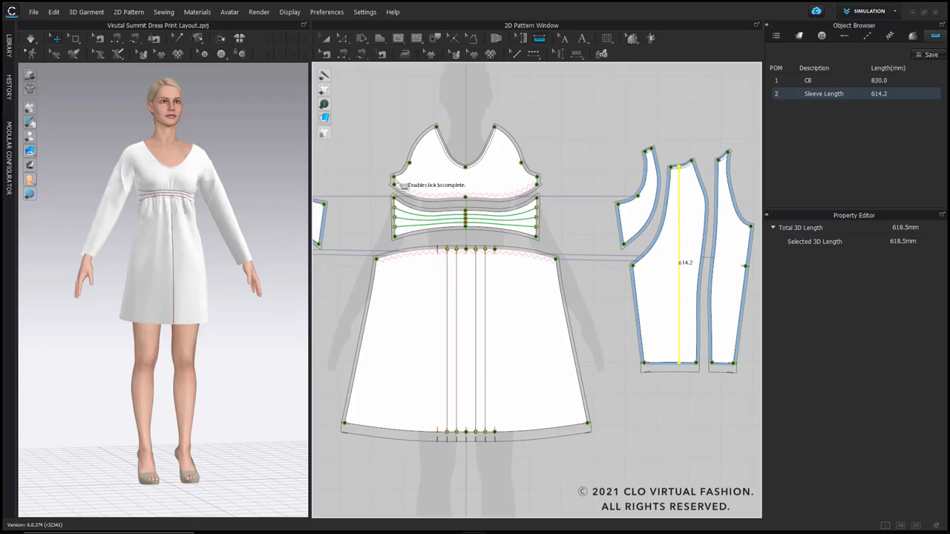
{"action": "left_click", "coordinate": [395, 181]}
{"action": "left_click", "coordinate": [538, 178]}
{"action": "scroll", "coordinate": [527, 158], "scroll_direction": "up", "scroll_amount": 4}
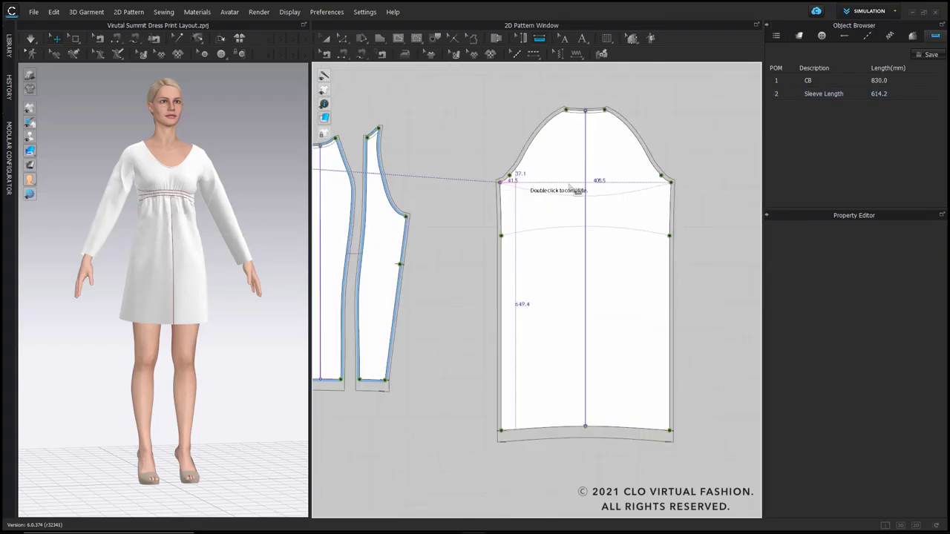
{"action": "double_click", "coordinate": [670, 182]}
{"action": "double_click", "coordinate": [819, 108]}
{"action": "type", "text": "Chest Width"}
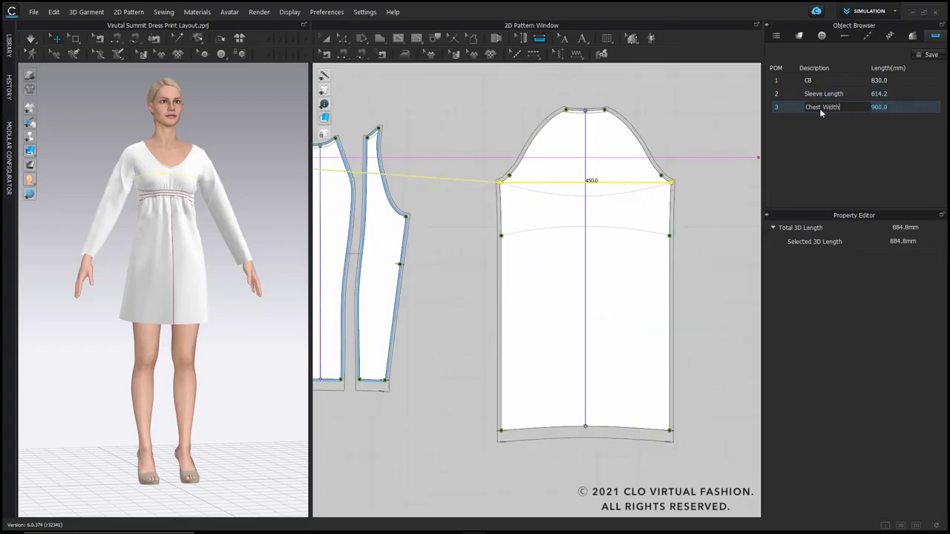
{"action": "key", "text": "Return"}
Step: Create a combined point of measure from the hem lines of the front skirt and the back piece
{"action": "scroll", "coordinate": [544, 194], "scroll_direction": "down", "scroll_amount": 3}
{"action": "middle_click_drag", "start_coordinate": [545, 194], "coordinate": [608, 170]}
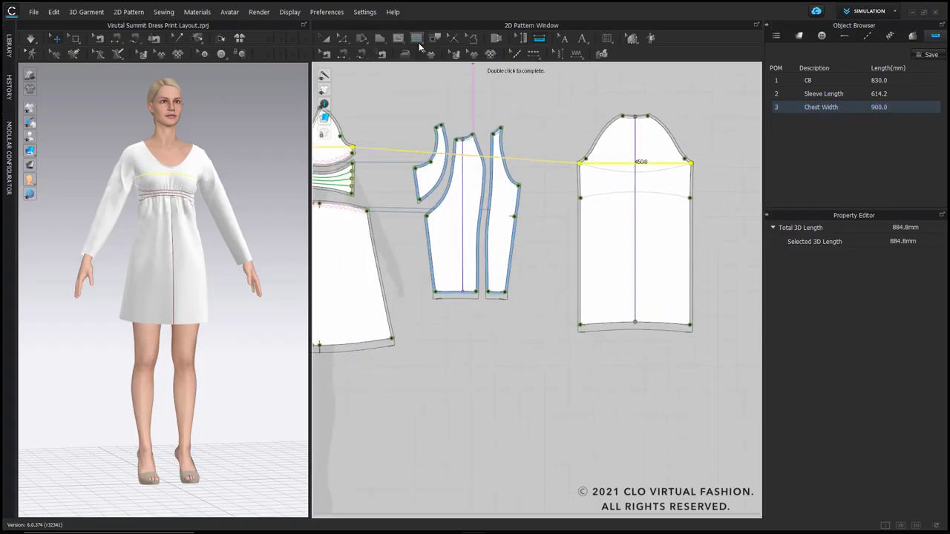
{"action": "left_click", "coordinate": [435, 39]}
{"action": "scroll", "coordinate": [441, 232], "scroll_direction": "down", "scroll_amount": 2}
{"action": "middle_click_drag", "start_coordinate": [441, 232], "coordinate": [522, 179]}
{"action": "left_click_drag", "start_coordinate": [324, 251], "coordinate": [506, 299]}
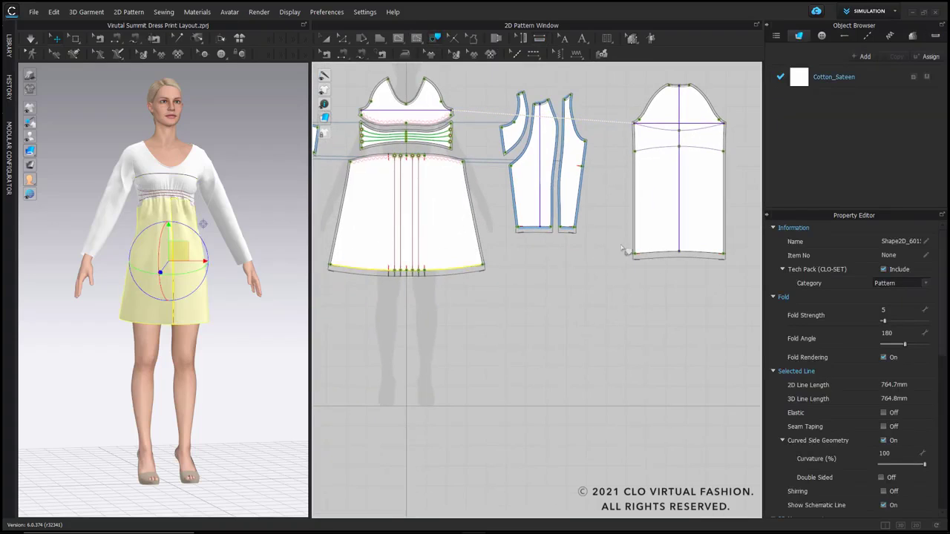
{"action": "left_click_drag", "start_coordinate": [613, 241], "coordinate": [736, 284], "text": "shift"}
{"action": "right_click", "coordinate": [660, 256]}
{"action": "left_click", "coordinate": [679, 255]}
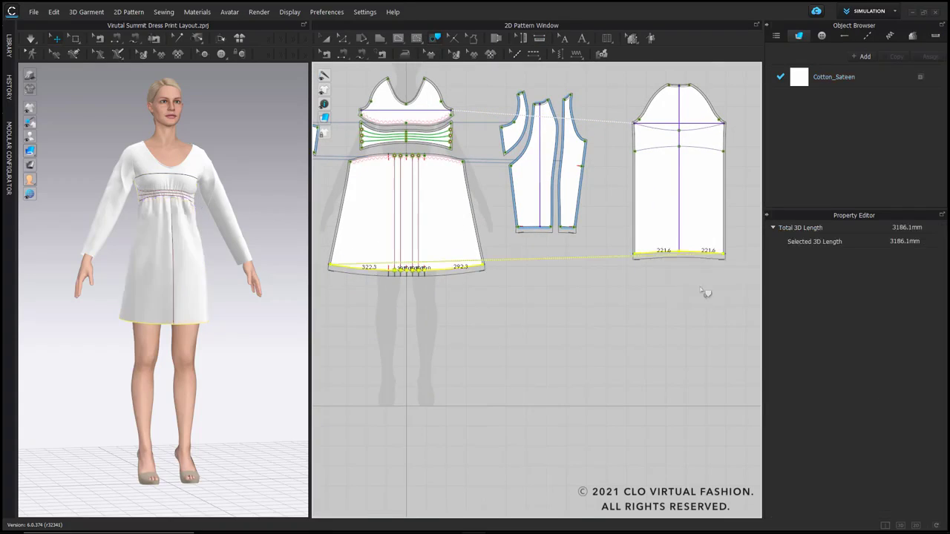
Step: Rename the hem's point of measure as Hem Width
{"action": "double_click", "coordinate": [841, 119]}
{"action": "type", "text": "Hem"}
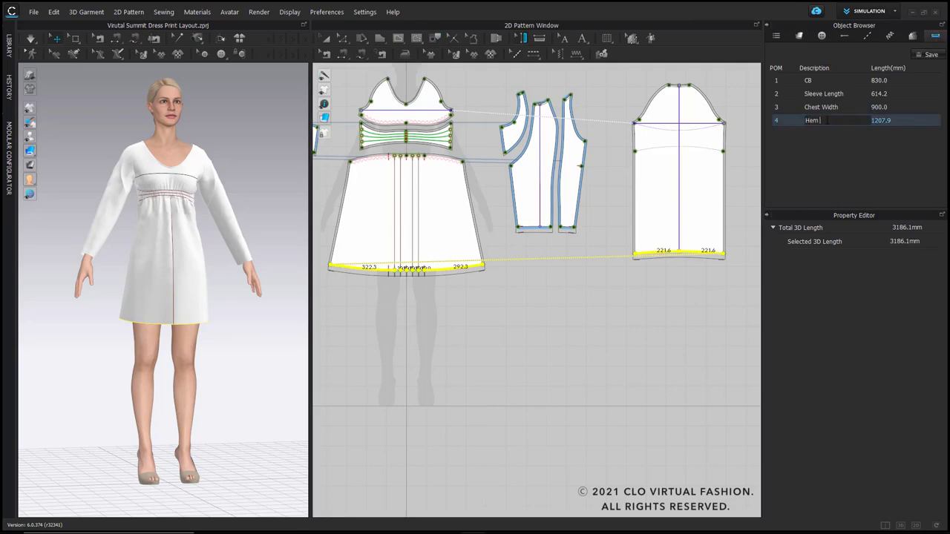
{"action": "type", "text": " Width"}
{"action": "key", "text": "Return"}
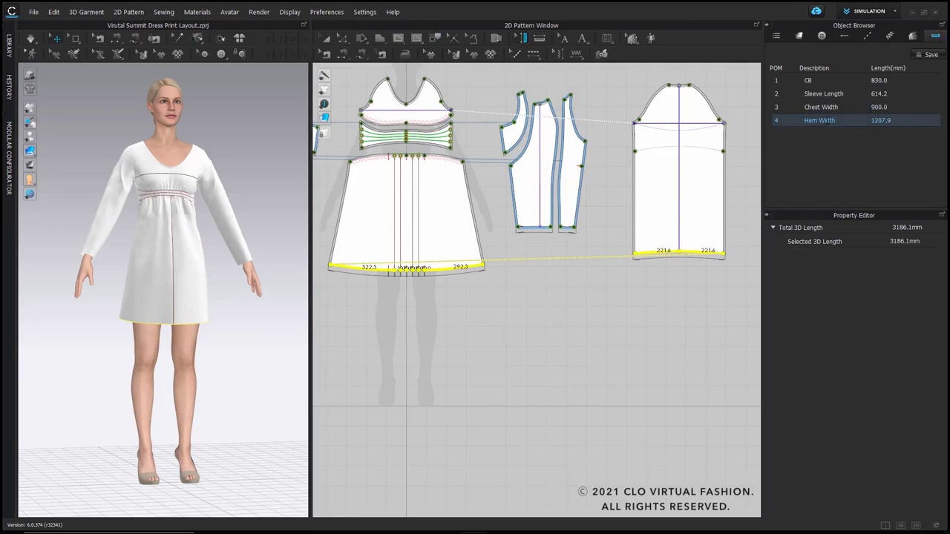
{"action": "left_click", "coordinate": [566, 314]}
Step: Add the graphic 08_Your Logo Graphic.jpg near the hem of the larger sleeve panel at 160 mm wide, and close the library
{"action": "scroll", "coordinate": [531, 221], "scroll_direction": "down", "scroll_amount": 3}
{"action": "middle_click_drag", "start_coordinate": [514, 207], "coordinate": [543, 209]}
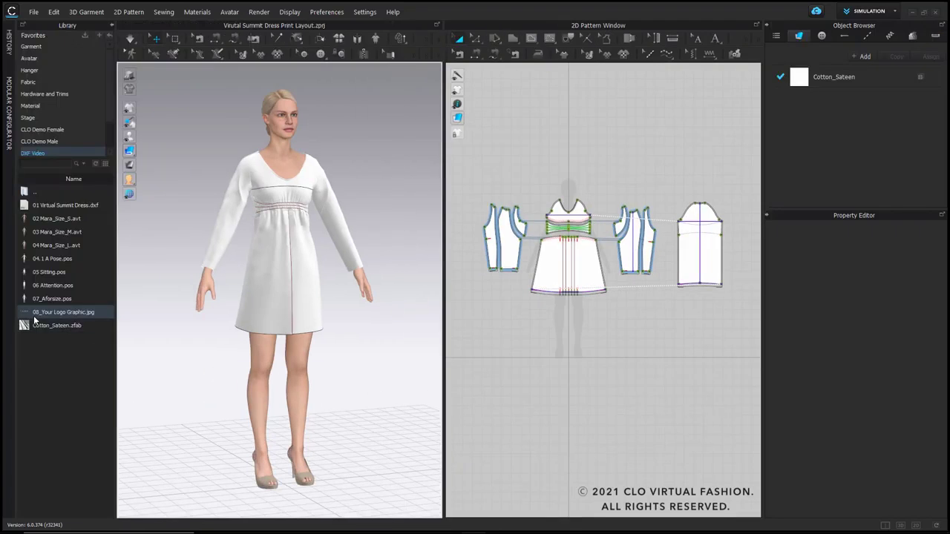
{"action": "scroll", "coordinate": [636, 276], "scroll_direction": "up", "scroll_amount": 5}
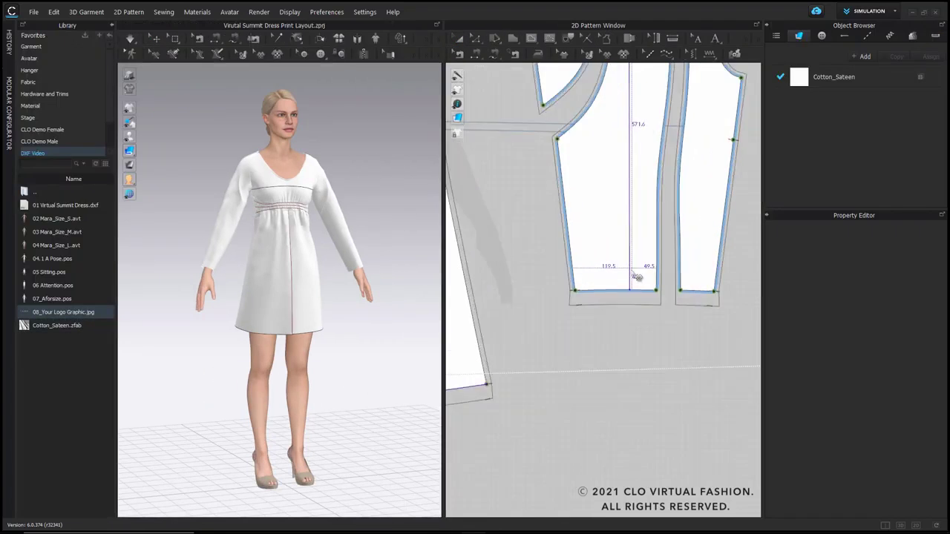
{"action": "scroll", "coordinate": [637, 277], "scroll_direction": "up", "scroll_amount": 4}
{"action": "left_click", "coordinate": [600, 289]}
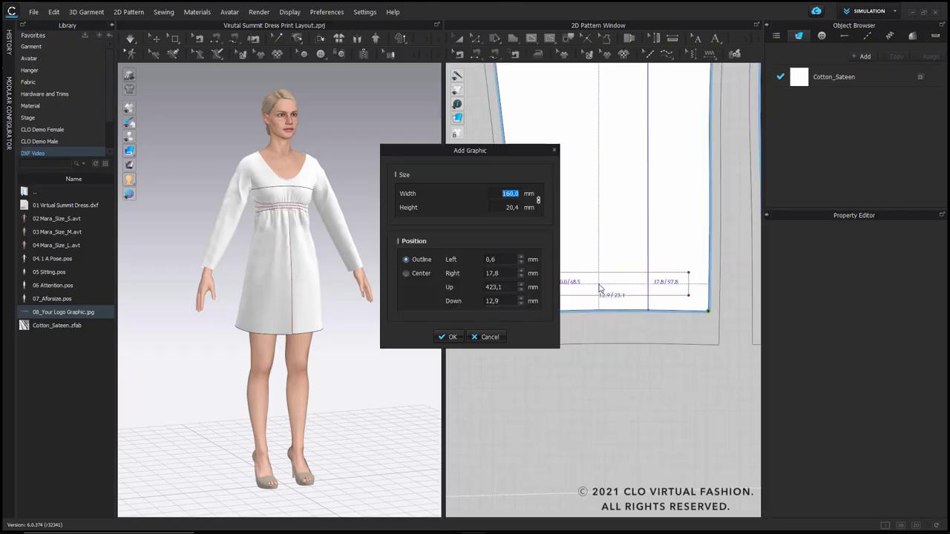
{"action": "left_click", "coordinate": [449, 337]}
{"action": "scroll", "coordinate": [570, 349], "scroll_direction": "down", "scroll_amount": 3}
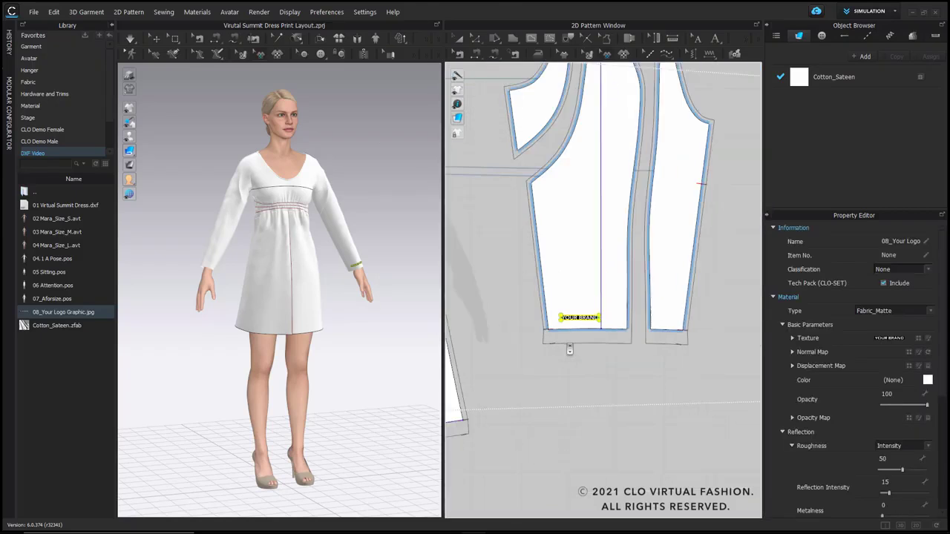
{"action": "scroll", "coordinate": [570, 348], "scroll_direction": "down", "scroll_amount": 5}
{"action": "middle_click_drag", "start_coordinate": [569, 347], "coordinate": [579, 326]}
{"action": "left_click", "coordinate": [111, 25]}
Step: Apply the Hem Stitch topstitch along the hems of the front skirt, the sleeve panels and the back piece
{"action": "left_click_drag", "start_coordinate": [394, 317], "coordinate": [232, 316]}
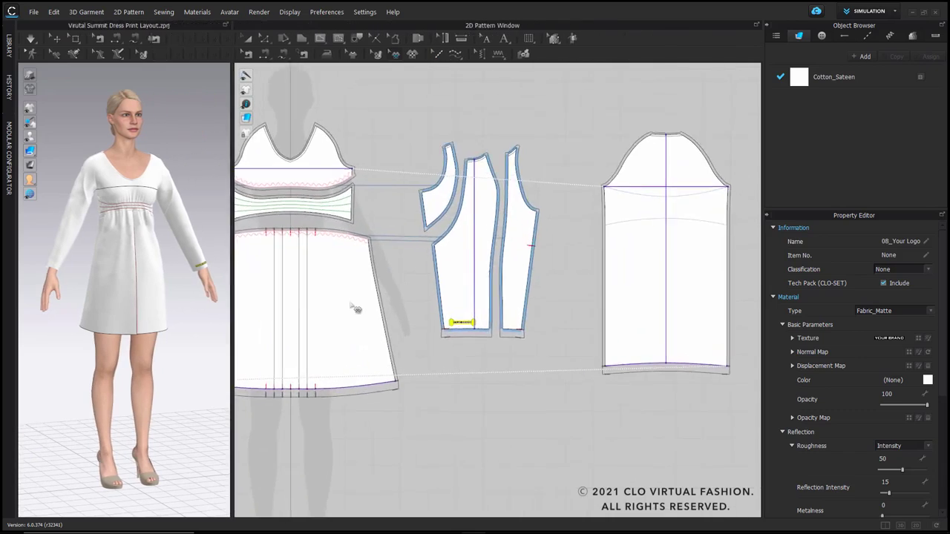
{"action": "scroll", "coordinate": [371, 302], "scroll_direction": "down", "scroll_amount": 4}
{"action": "middle_click_drag", "start_coordinate": [386, 297], "coordinate": [474, 281]}
{"action": "left_click", "coordinate": [455, 53]}
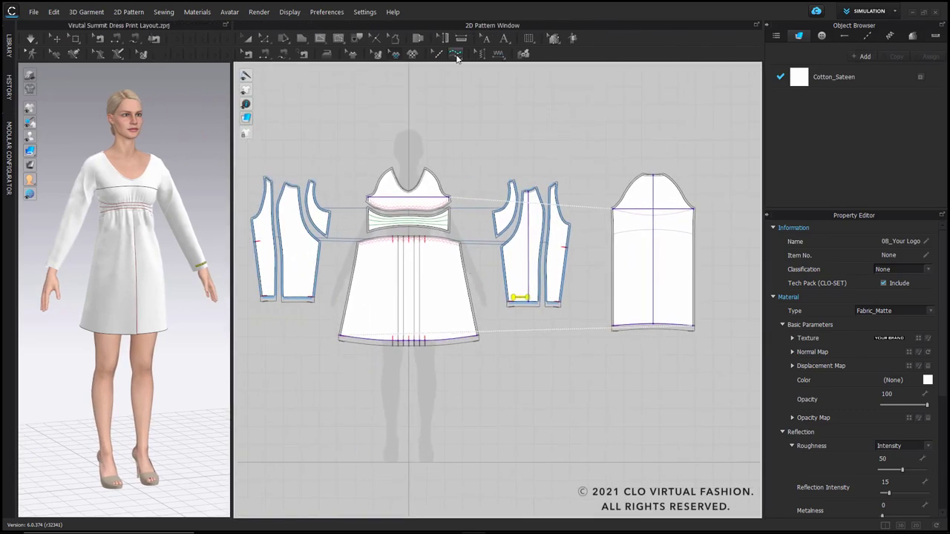
{"action": "left_click", "coordinate": [479, 340]}
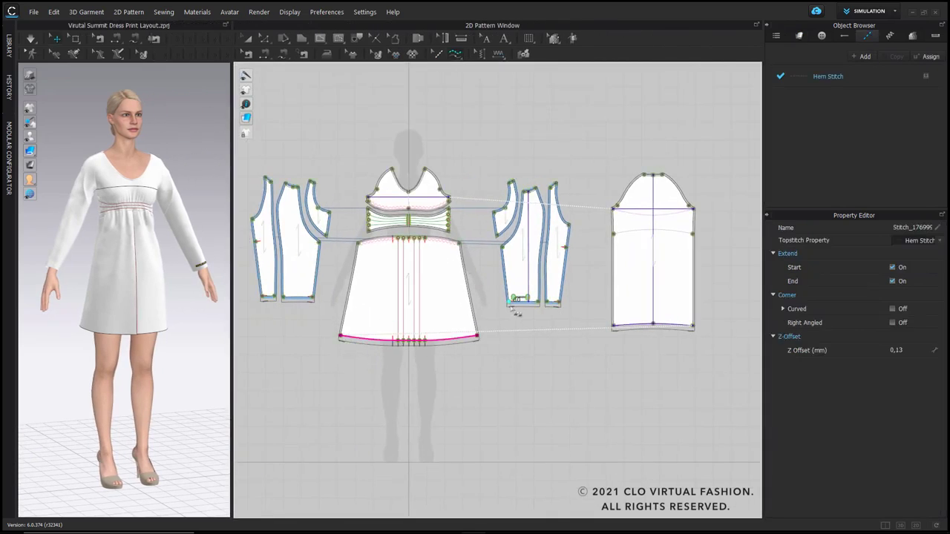
{"action": "left_click", "coordinate": [554, 300]}
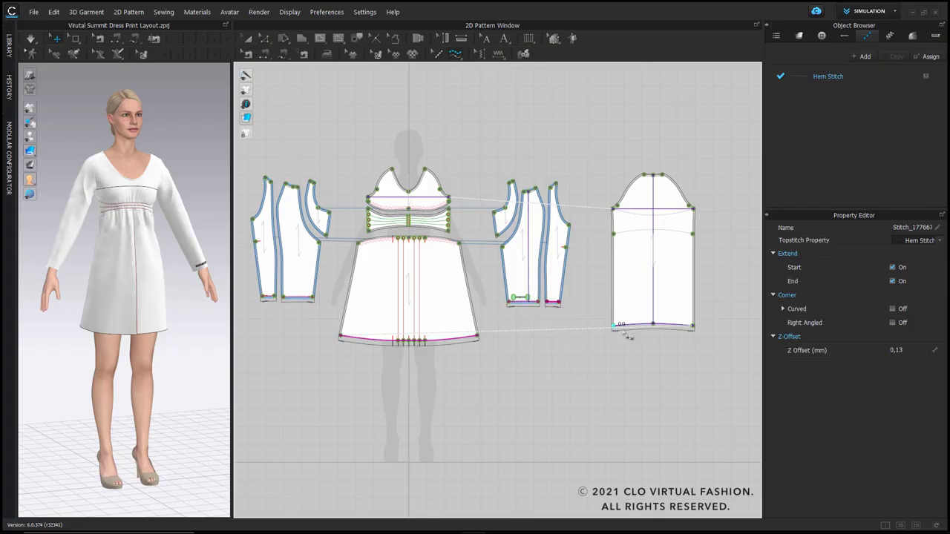
{"action": "left_click", "coordinate": [693, 326]}
{"action": "scroll", "coordinate": [613, 328], "scroll_direction": "up", "scroll_amount": 5}
{"action": "scroll", "coordinate": [528, 326], "scroll_direction": "down", "scroll_amount": 6}
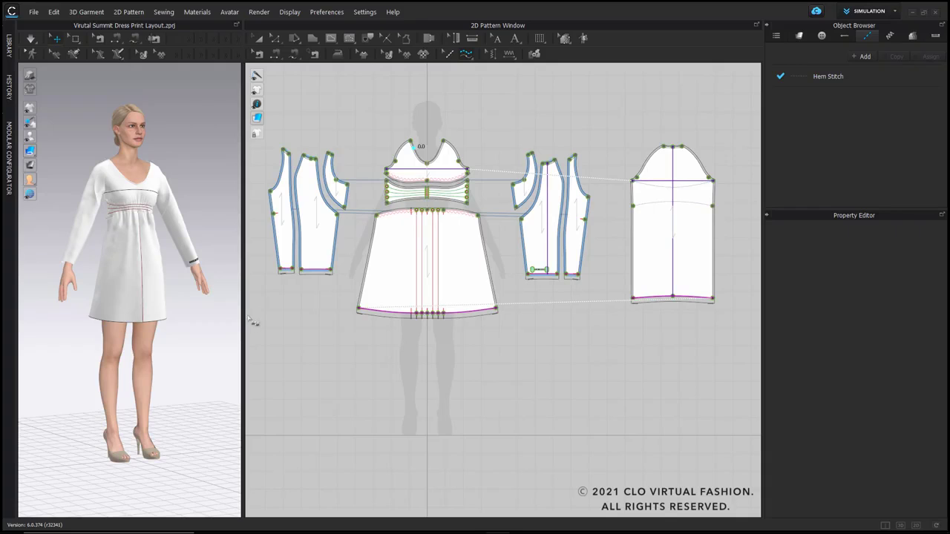
Step: Enlarge the 3D window and hide the avatar so the dress is shown on its own
{"action": "left_click_drag", "start_coordinate": [243, 304], "coordinate": [447, 308]}
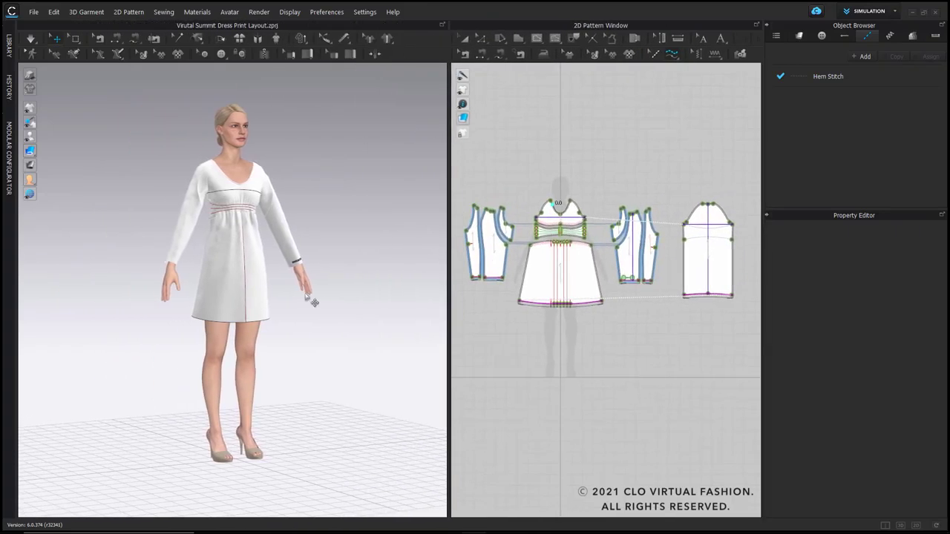
{"action": "right_click_drag", "start_coordinate": [312, 300], "coordinate": [297, 309]}
{"action": "key", "text": "shift+a"}
{"action": "scroll", "coordinate": [268, 258], "scroll_direction": "up", "scroll_amount": 2}
{"action": "scroll", "coordinate": [267, 259], "scroll_direction": "up", "scroll_amount": 1}
{"action": "middle_click_drag", "start_coordinate": [267, 258], "coordinate": [277, 296]}
{"action": "scroll", "coordinate": [276, 296], "scroll_direction": "up", "scroll_amount": 2}
{"action": "right_click_drag", "start_coordinate": [277, 295], "coordinate": [264, 288]}
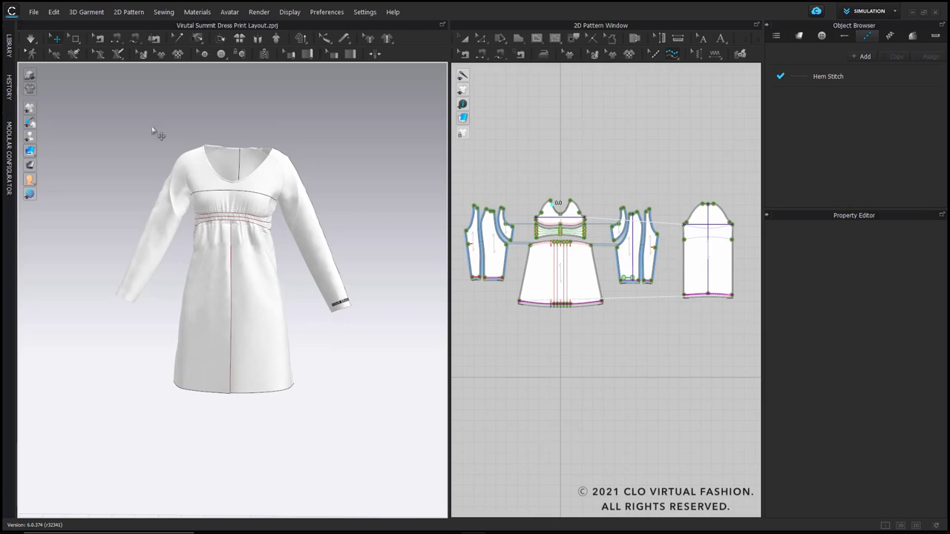
Step: Turn on Schematic Render and examine the line drawing of the dress from slightly different angles
{"action": "left_click", "coordinate": [33, 92]}
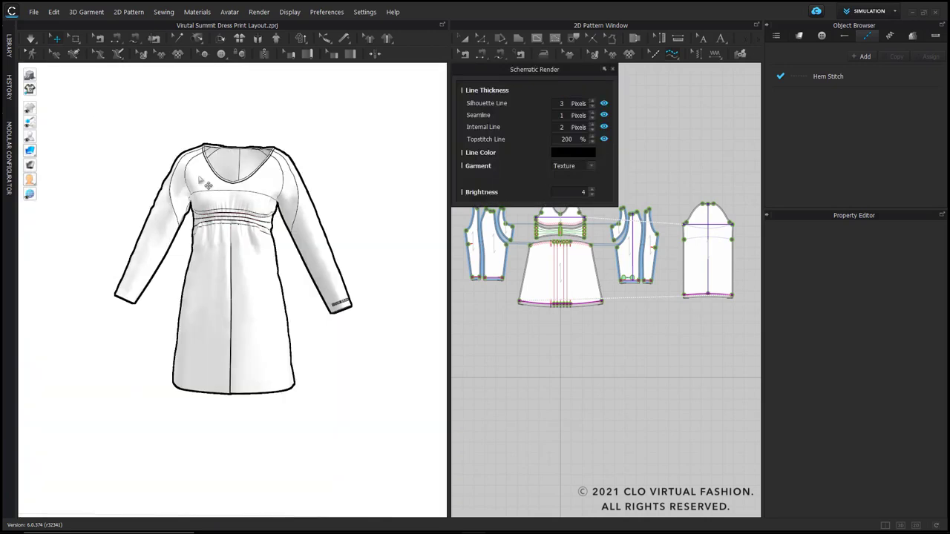
{"action": "scroll", "coordinate": [215, 169], "scroll_direction": "up", "scroll_amount": 3}
{"action": "scroll", "coordinate": [224, 168], "scroll_direction": "down", "scroll_amount": 2}
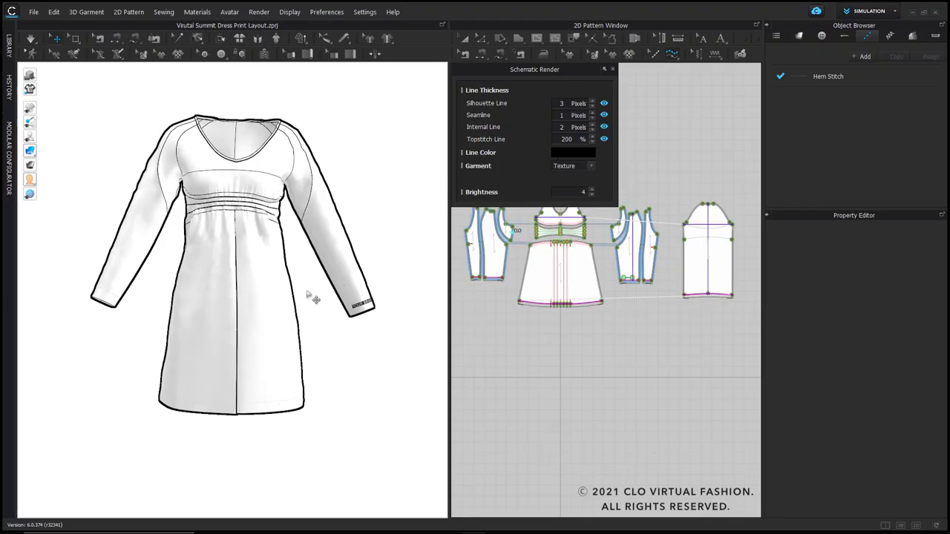
{"action": "mouse_move", "coordinate": [374, 339]}
{"action": "right_mouse_down"}
{"action": "mouse_move", "coordinate": [170, 335]}
{"action": "mouse_move", "coordinate": [364, 335]}
{"action": "right_mouse_up"}
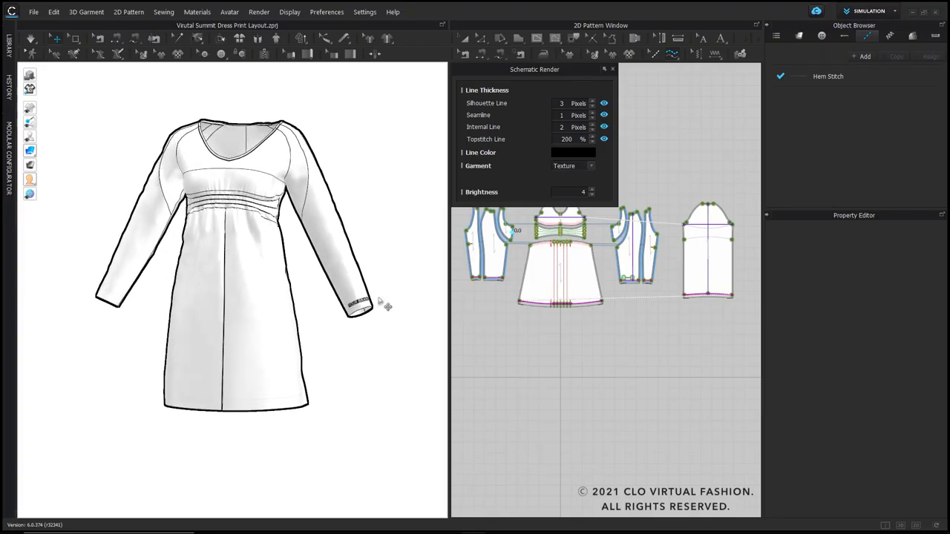
{"action": "right_click_drag", "start_coordinate": [328, 208], "coordinate": [314, 204]}
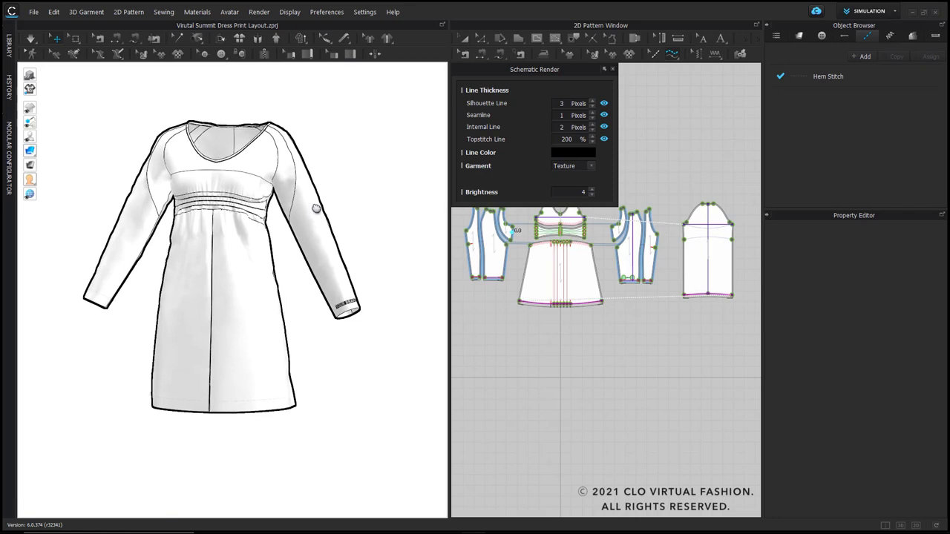
Step: Look up the snapshot option for the 3D window, leave it unused and turn off Schematic Render
{"action": "left_click", "coordinate": [34, 12]}
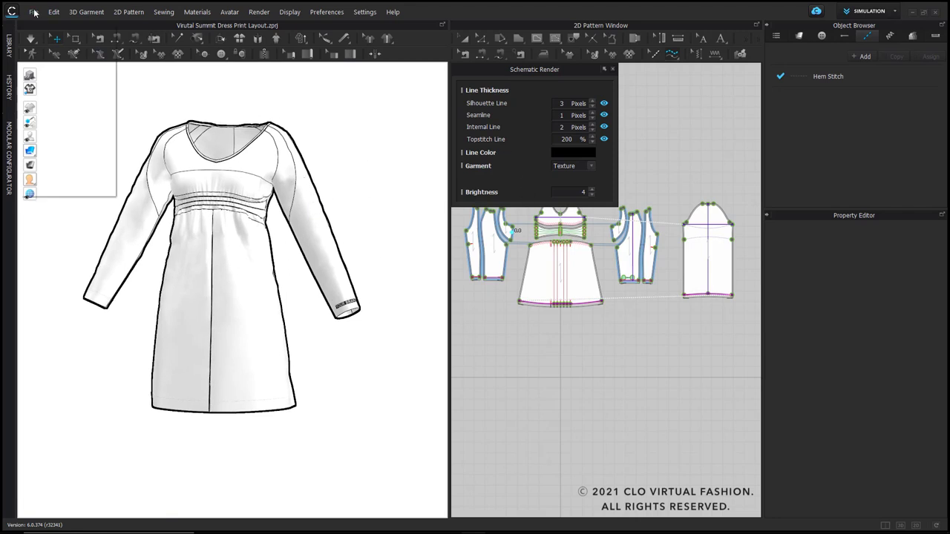
{"action": "mouse_move", "coordinate": [59, 128]}
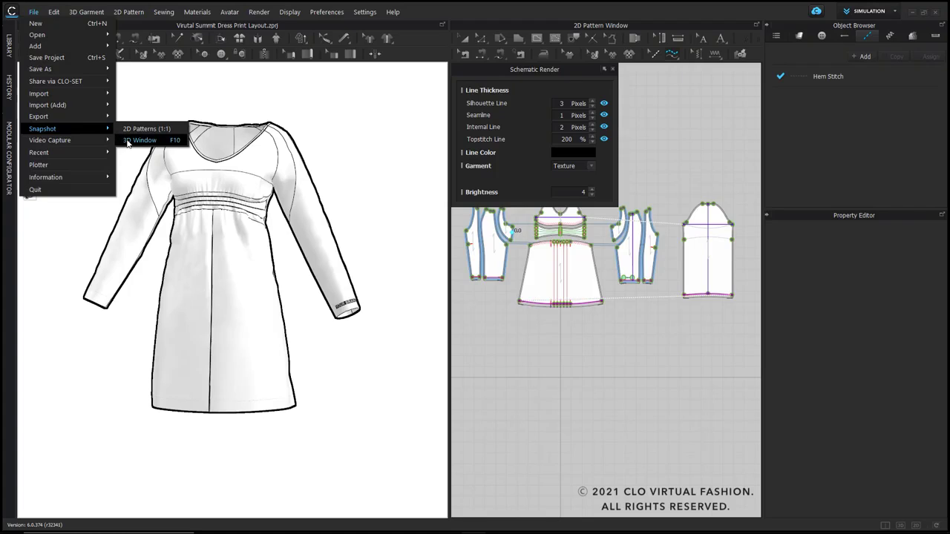
{"action": "left_click", "coordinate": [391, 145]}
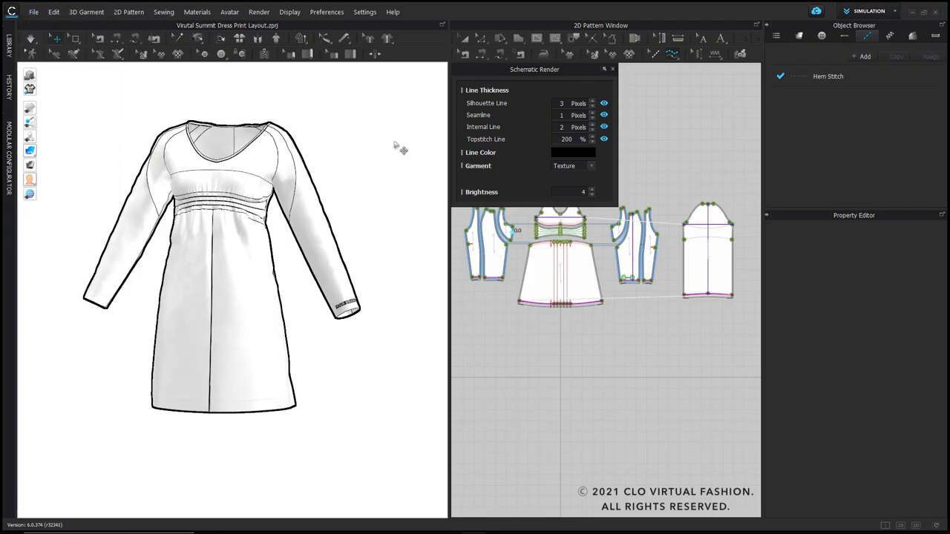
{"action": "left_click", "coordinate": [613, 70]}
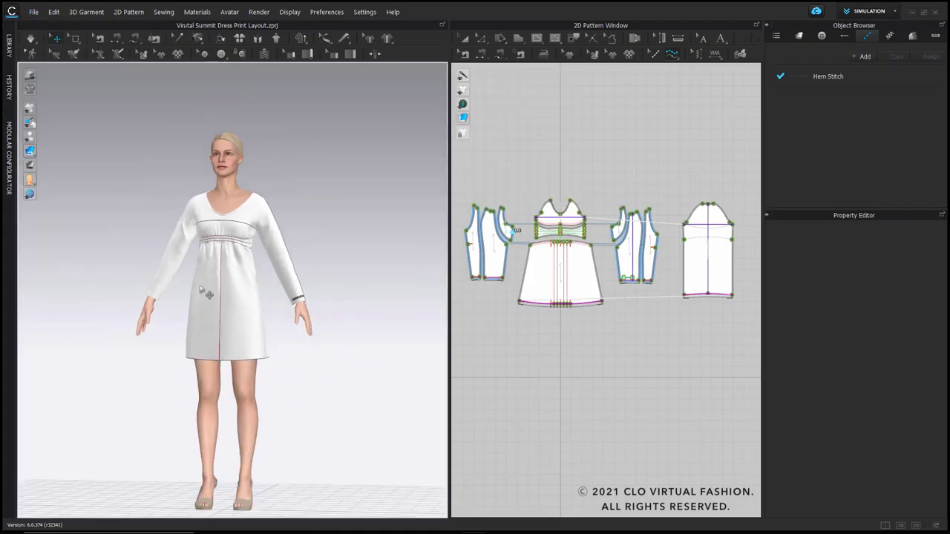
Step: Start a DXF export of the pattern outlines, basing its file name on the existing 01 Virtual Summit Dress file
{"action": "left_click", "coordinate": [32, 13]}
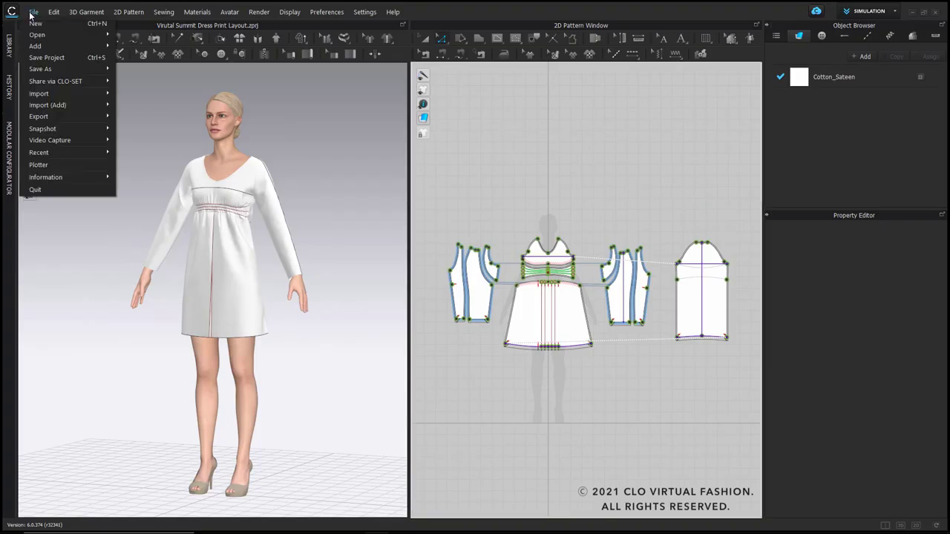
{"action": "mouse_move", "coordinate": [54, 117]}
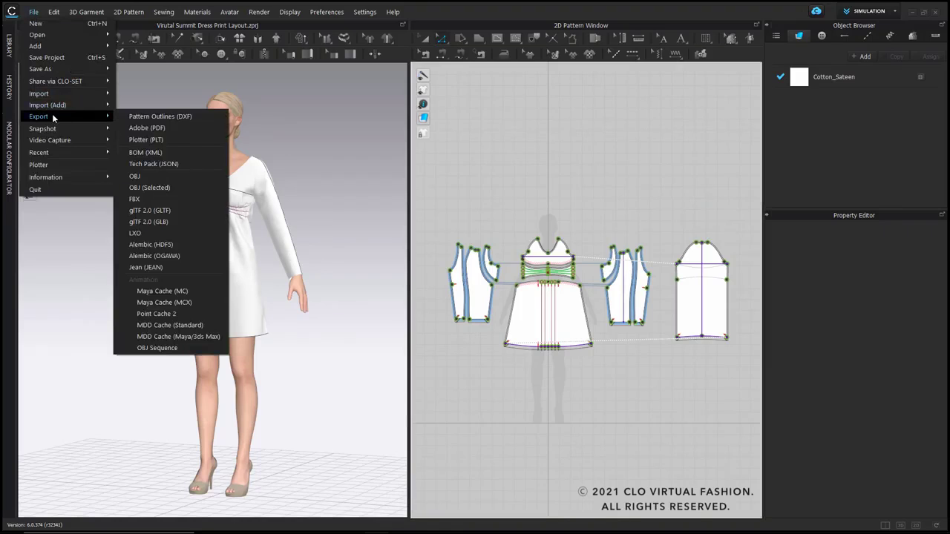
{"action": "left_click", "coordinate": [207, 117]}
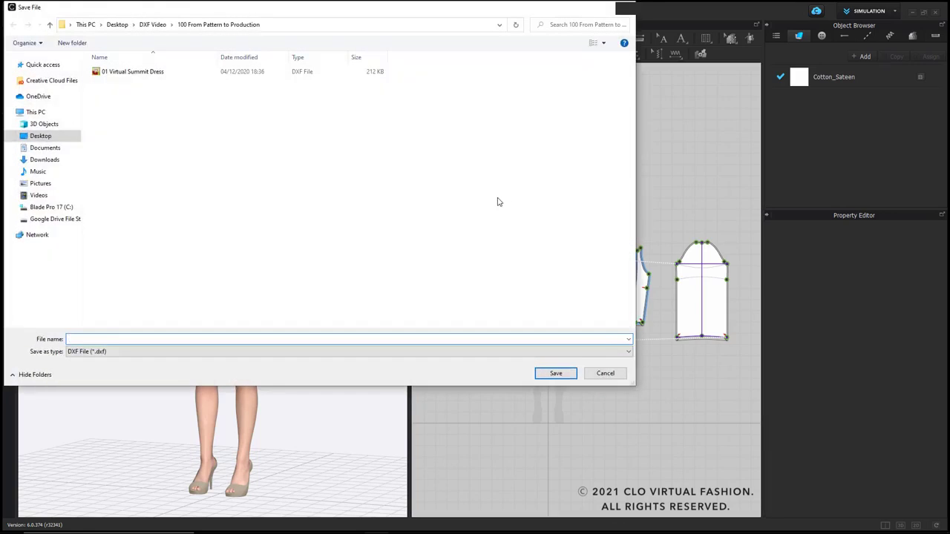
{"action": "left_click", "coordinate": [132, 72]}
{"action": "left_click", "coordinate": [145, 338]}
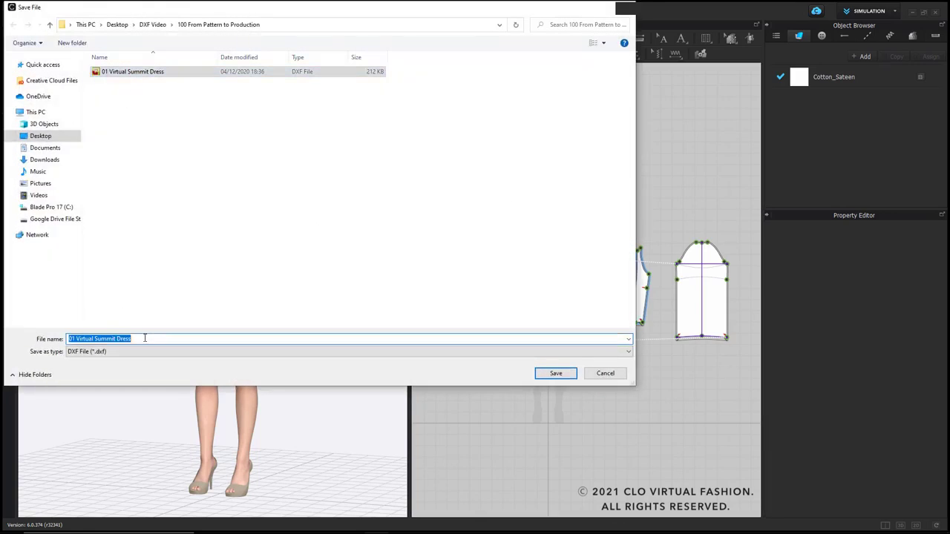
{"action": "left_click", "coordinate": [145, 339]}
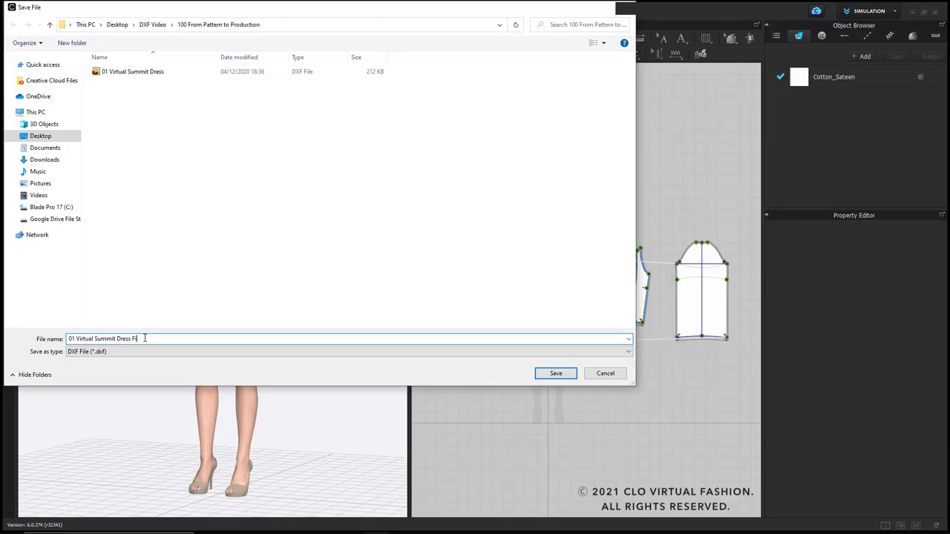
{"action": "left_click", "coordinate": [542, 374]}
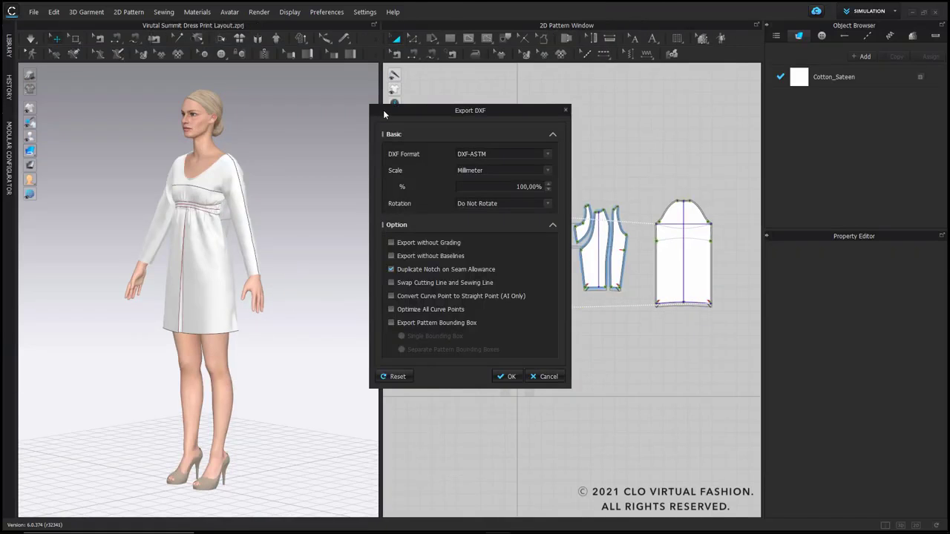
Step: Export the DXF in DXF-ASTM format, millimetres, 100% scale, with duplicated notches on seam allowances and swapped cutting and sewing lines
{"action": "left_click", "coordinate": [547, 155]}
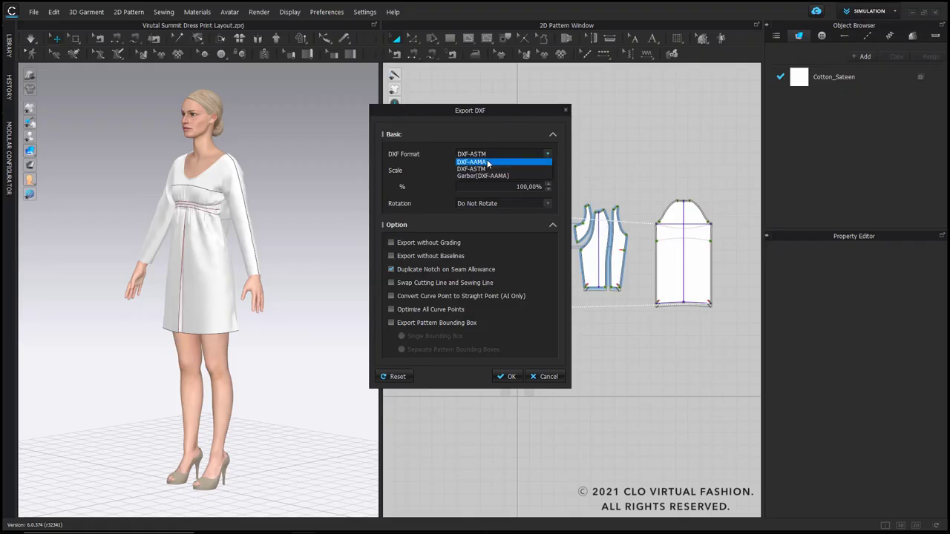
{"action": "left_click", "coordinate": [549, 156]}
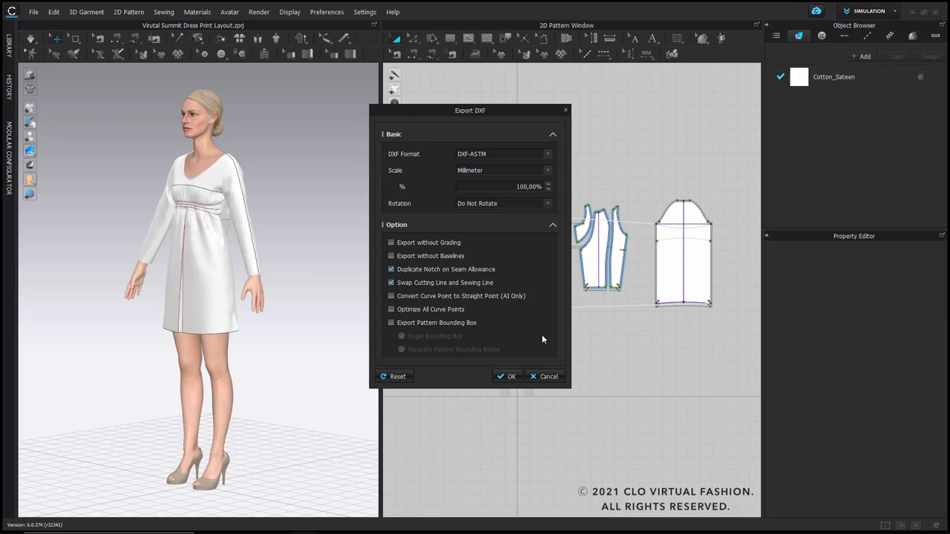
{"action": "left_click", "coordinate": [509, 377]}
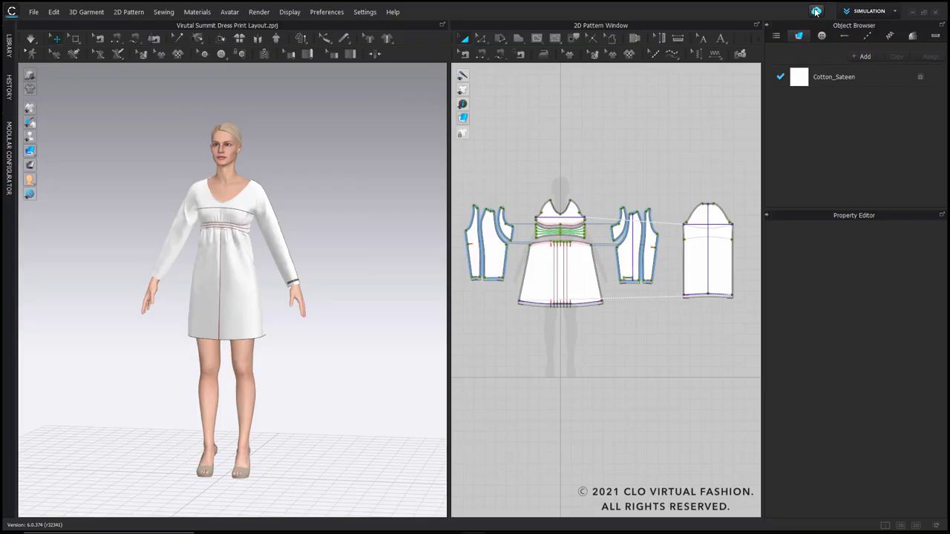
Step: Upload the project to CLO-SET and open the sharing options of the uploaded style
{"action": "left_click", "coordinate": [817, 12]}
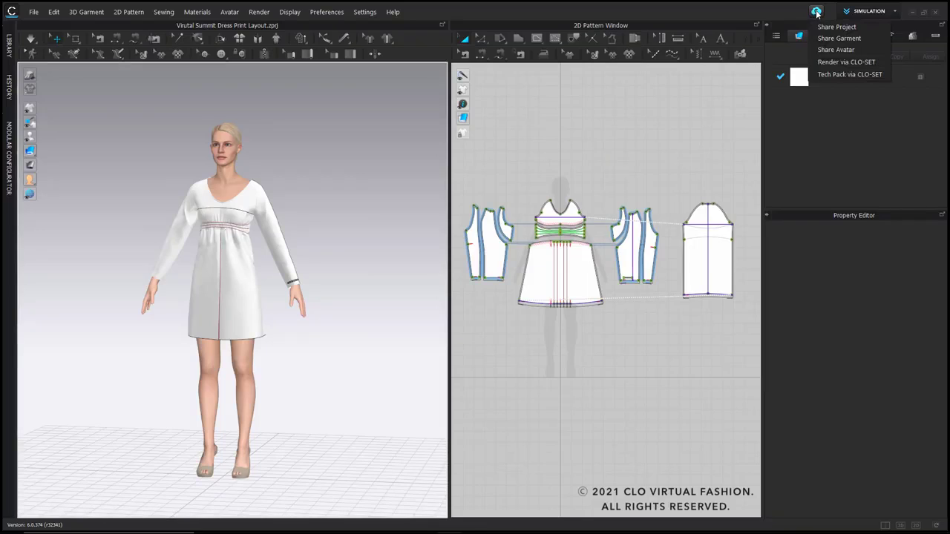
{"action": "left_click", "coordinate": [836, 26]}
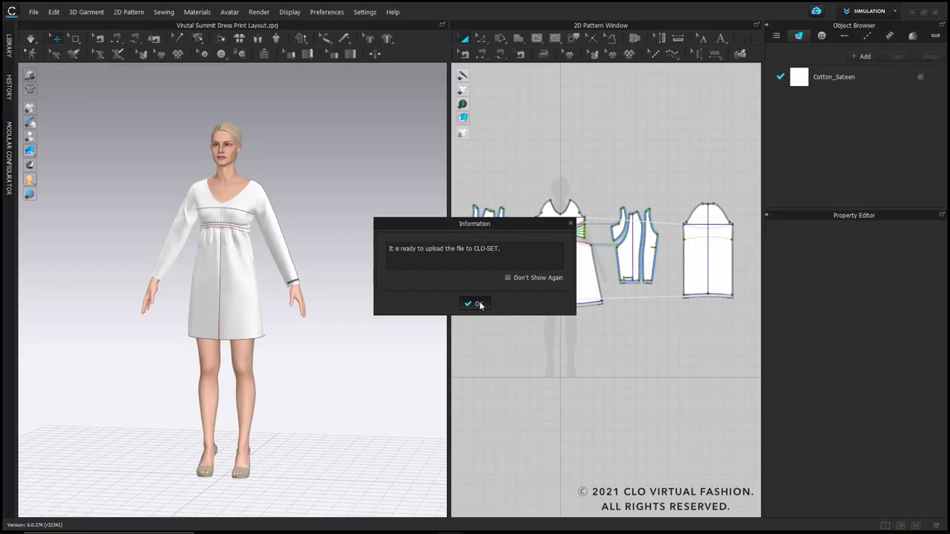
{"action": "left_click", "coordinate": [478, 303]}
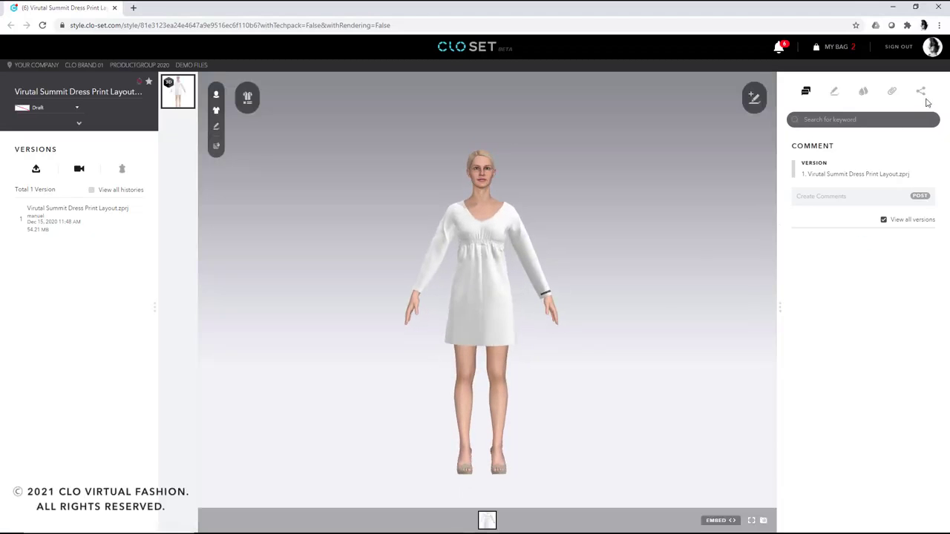
{"action": "left_click", "coordinate": [922, 92]}
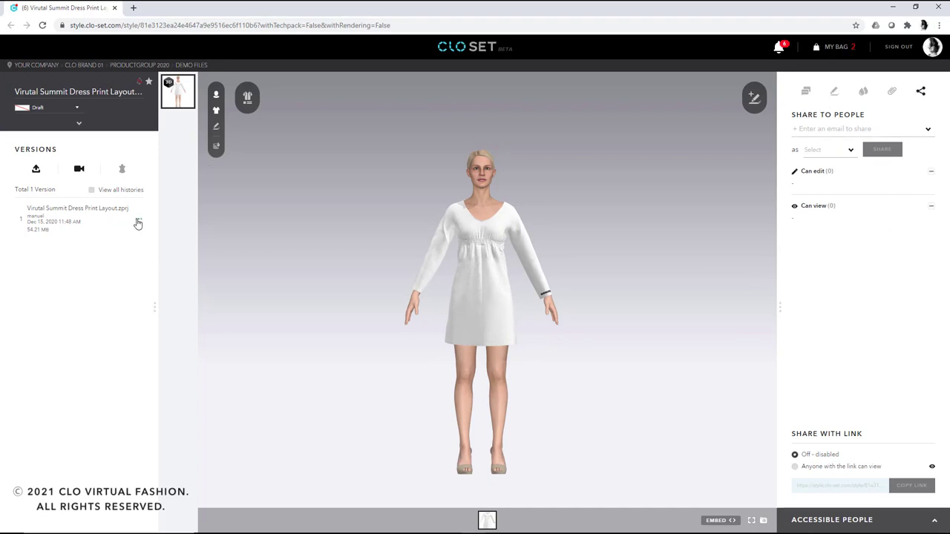
Step: Download the spreadsheet for the uploaded version, open it in Excel and enable editing
{"action": "left_click", "coordinate": [138, 220]}
{"action": "left_click", "coordinate": [151, 232]}
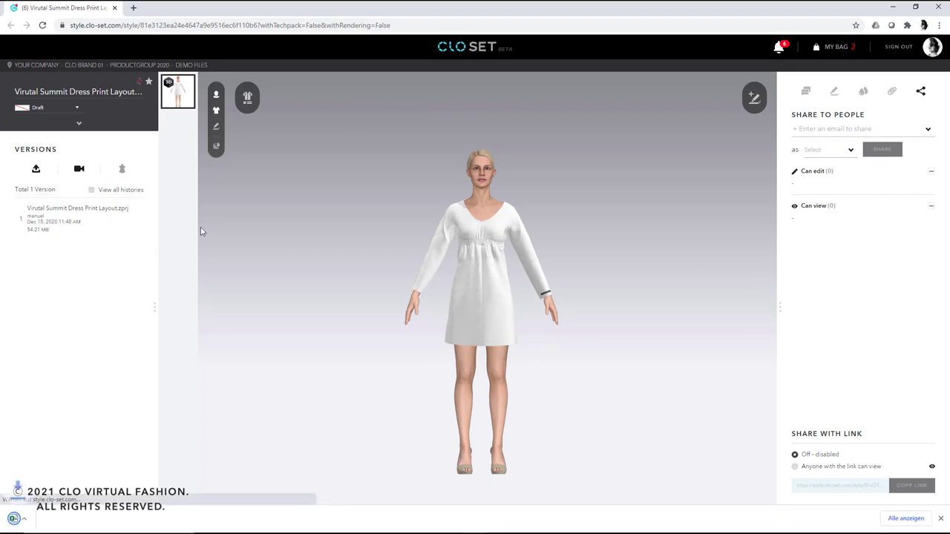
{"action": "left_click", "coordinate": [106, 520]}
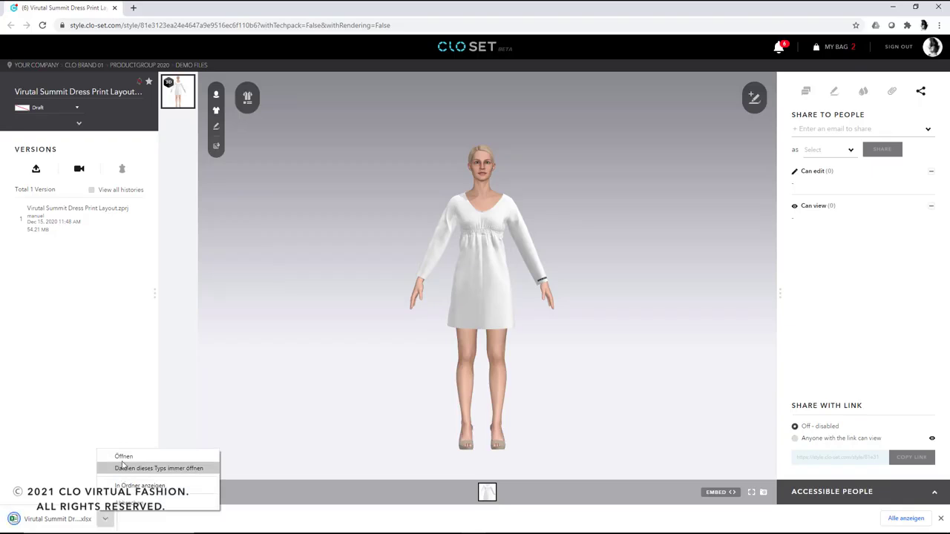
{"action": "left_click", "coordinate": [152, 469]}
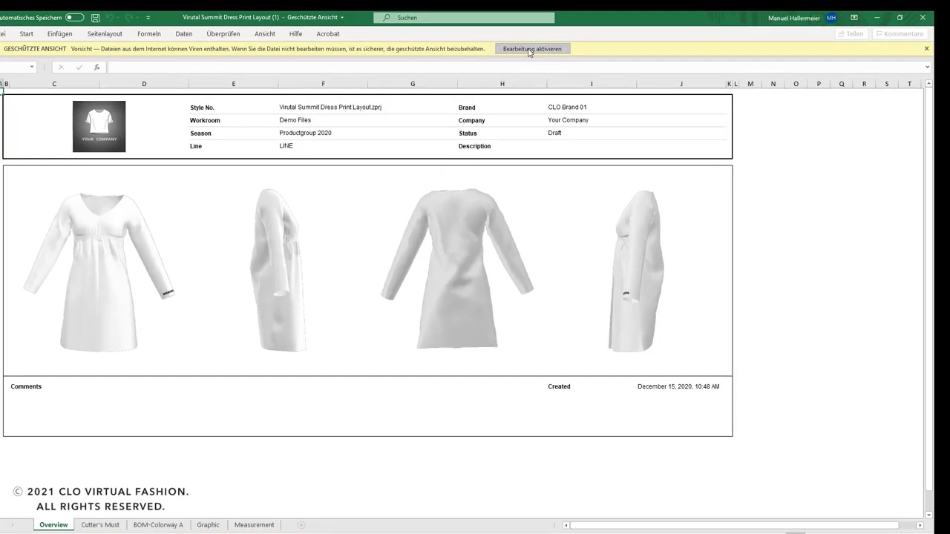
{"action": "left_click", "coordinate": [531, 48]}
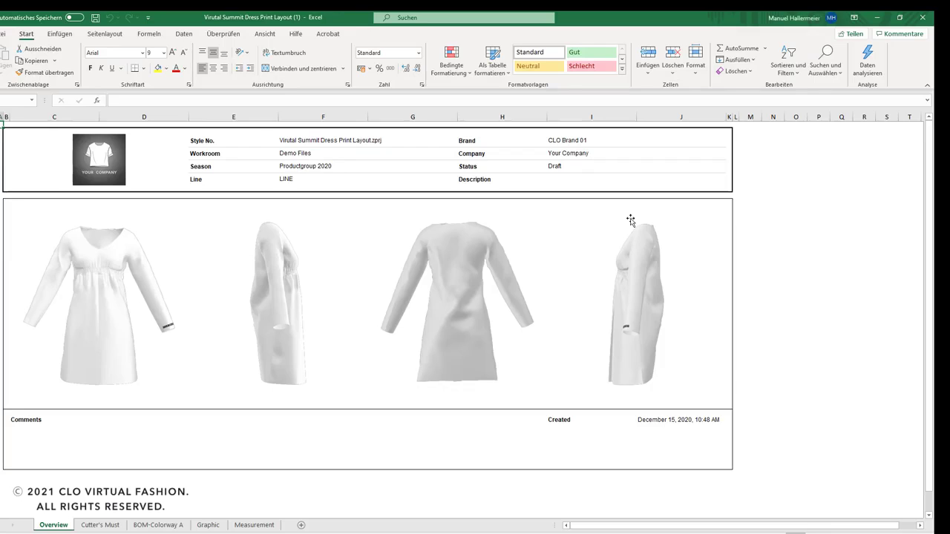
Step: Examine the Cutter's Must, BOM-Colorway A and Graphic sheets of the tech pack
{"action": "left_click", "coordinate": [102, 525]}
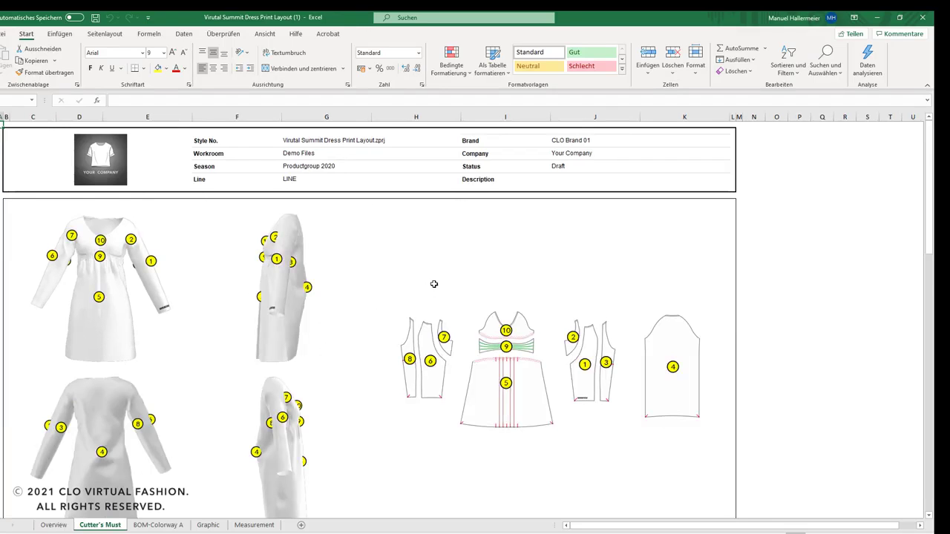
{"action": "scroll", "coordinate": [435, 282], "scroll_direction": "down", "scroll_amount": 1}
{"action": "left_click", "coordinate": [165, 526]}
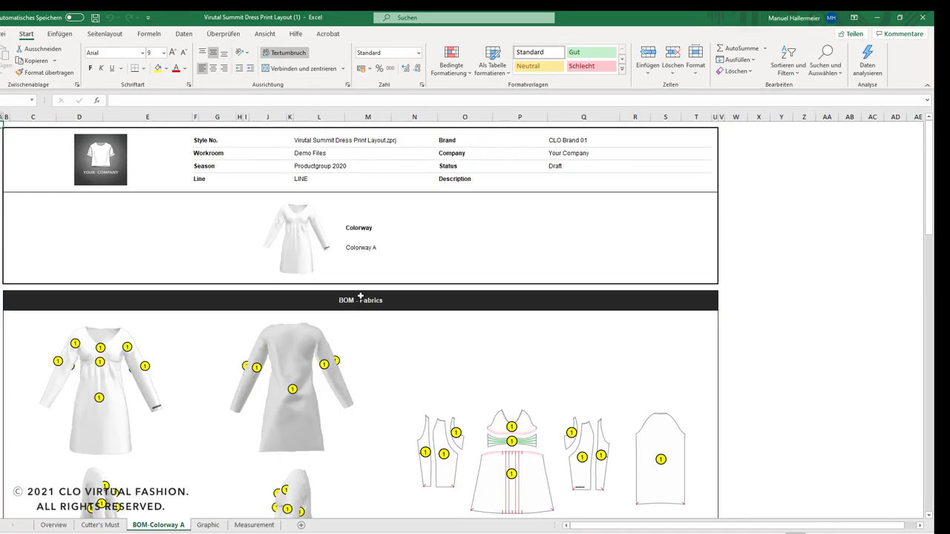
{"action": "scroll", "coordinate": [361, 295], "scroll_direction": "down", "scroll_amount": 2}
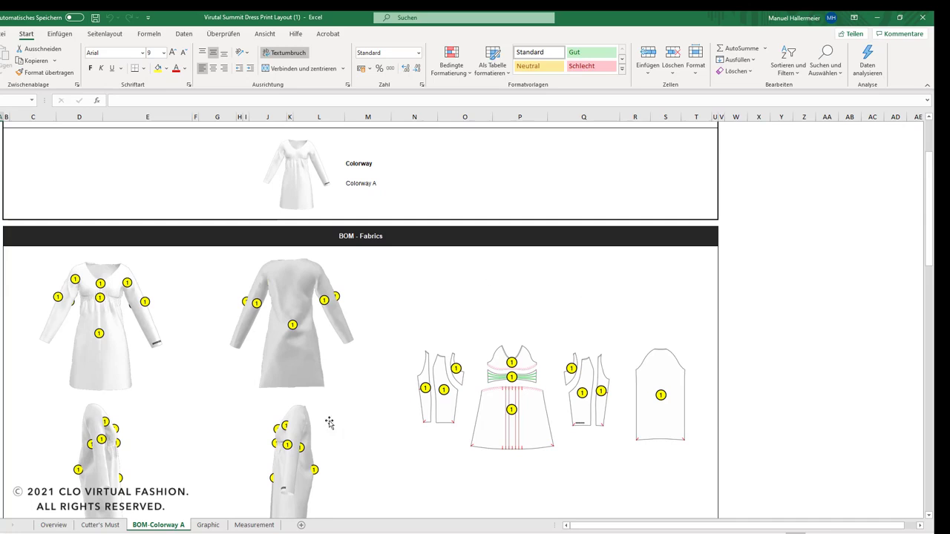
{"action": "left_click", "coordinate": [207, 525]}
{"action": "scroll", "coordinate": [308, 284], "scroll_direction": "down", "scroll_amount": 1}
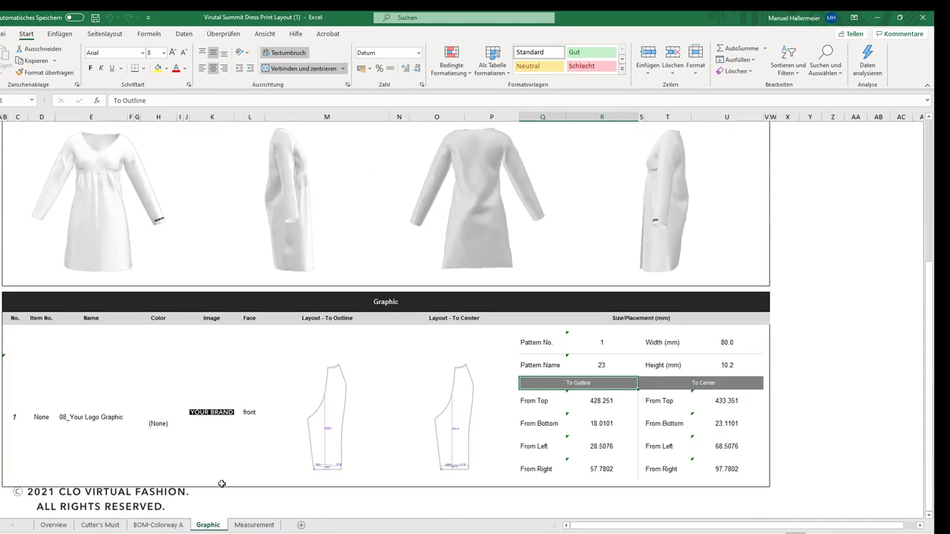
Step: Examine the points of measure on the tech pack's Measurement sheet, from CB through Hem Width
{"action": "left_click", "coordinate": [252, 524]}
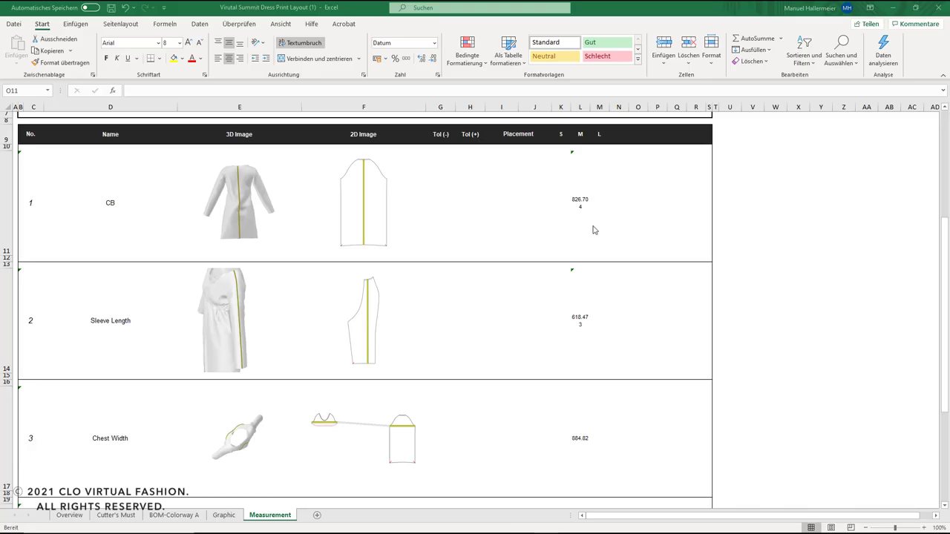
{"action": "left_click", "coordinate": [629, 234]}
{"action": "scroll", "coordinate": [569, 247], "scroll_direction": "down", "scroll_amount": 1}
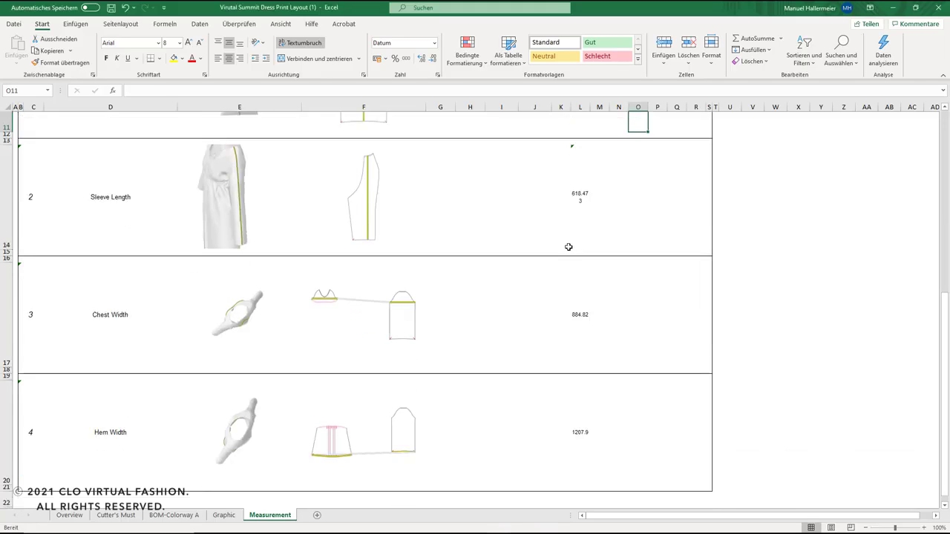
{"action": "scroll", "coordinate": [569, 246], "scroll_direction": "up", "scroll_amount": 3}
{"action": "scroll", "coordinate": [572, 247], "scroll_direction": "down", "scroll_amount": 1}
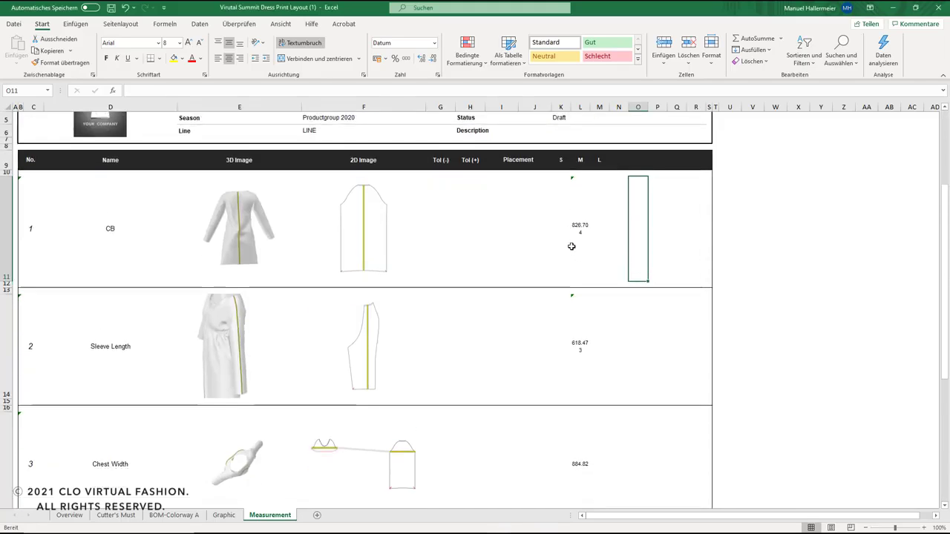
{"action": "scroll", "coordinate": [571, 246], "scroll_direction": "down", "scroll_amount": 1}
{"action": "scroll", "coordinate": [570, 242], "scroll_direction": "up", "scroll_amount": 2}
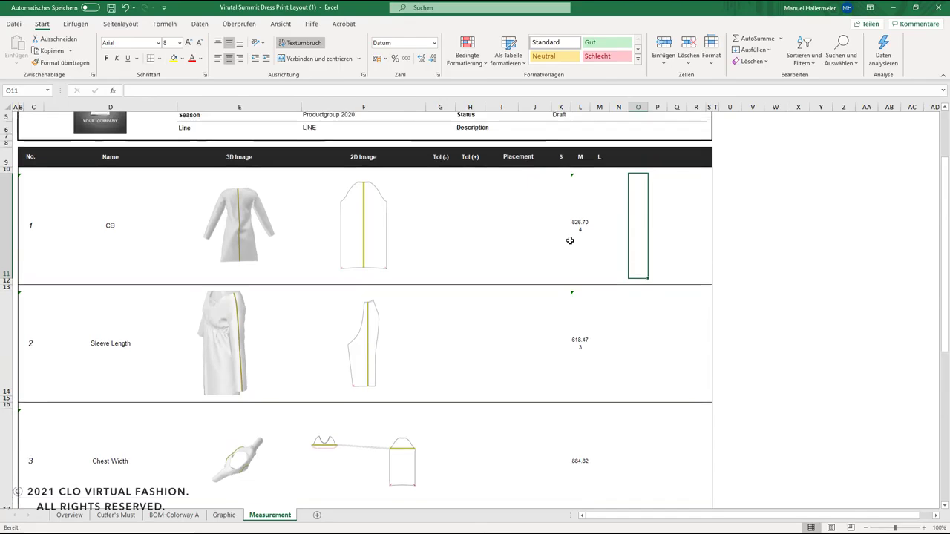